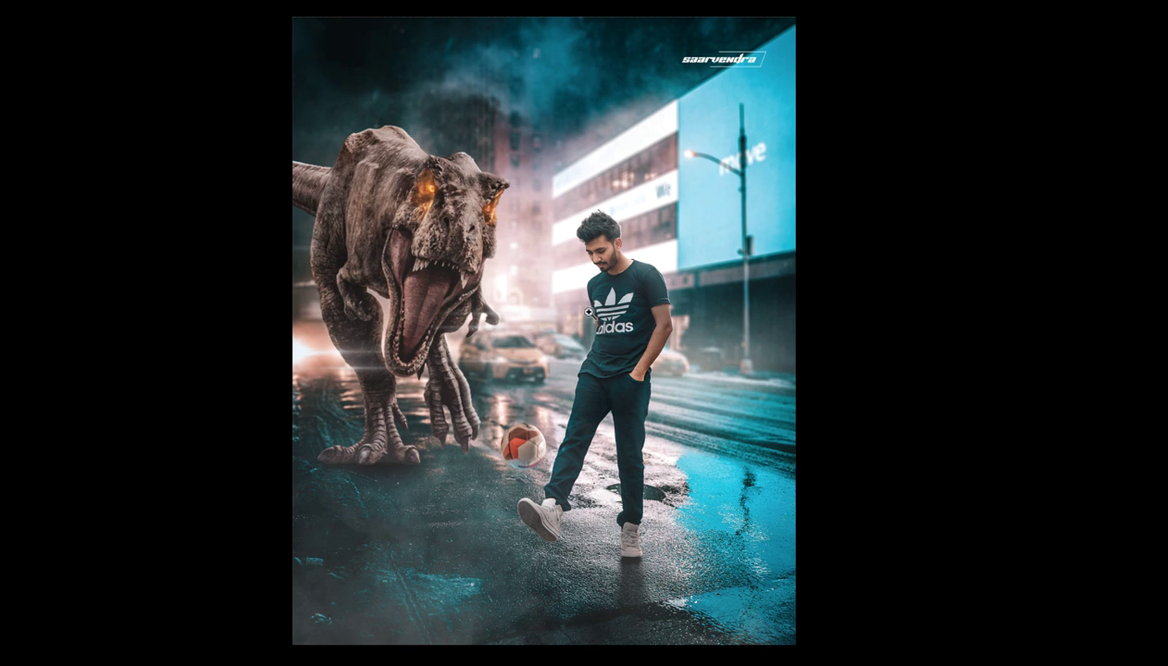
- Zoom in on the man's shirt, then pan over to the T-rex's head
{"action": "mouse_move", "coordinate": [582, 308]}
{"action": "left_mouse_down"}
{"action": "mouse_move", "coordinate": [664, 315]}
{"action": "mouse_move", "coordinate": [731, 293]}
{"action": "left_mouse_up"}
{"action": "scroll", "coordinate": [664, 316], "scroll_direction": "down", "scroll_amount": 5}
{"action": "scroll", "coordinate": [702, 312], "scroll_direction": "up", "scroll_amount": 3}
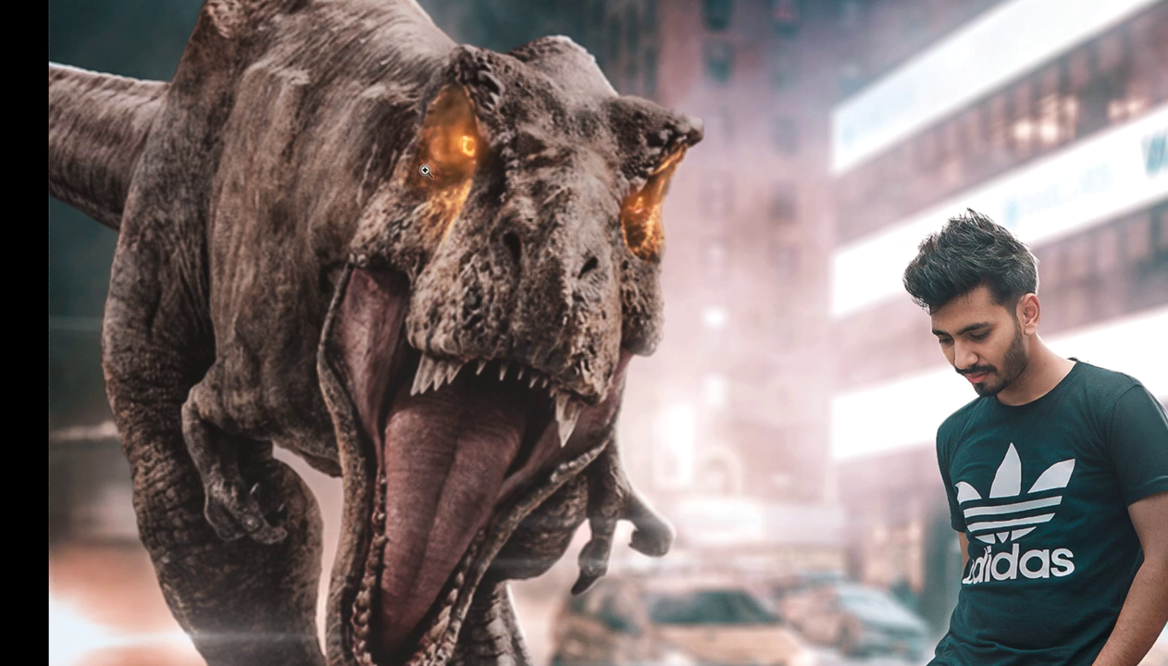
{"action": "left_click_drag", "start_coordinate": [836, 255], "coordinate": [594, 189]}
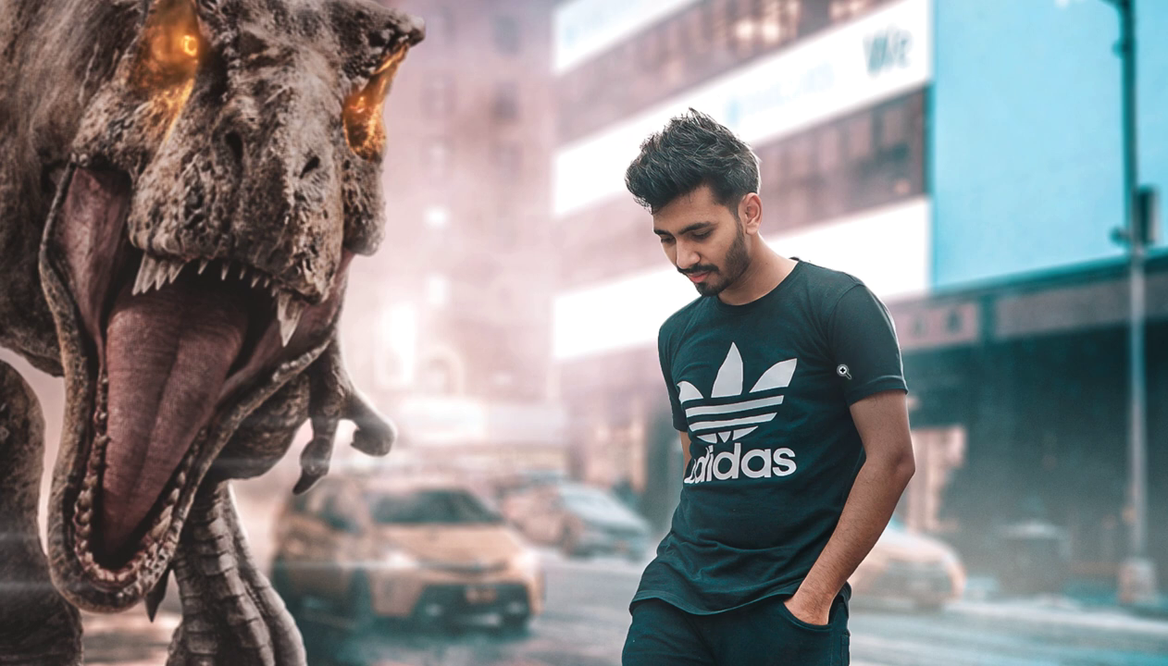
- Inspect the dinosaur and the man up close, ending zoomed in on the player's legs
{"action": "left_click_drag", "start_coordinate": [489, 359], "coordinate": [610, 395]}
{"action": "key", "text": "ctrl+minus"}
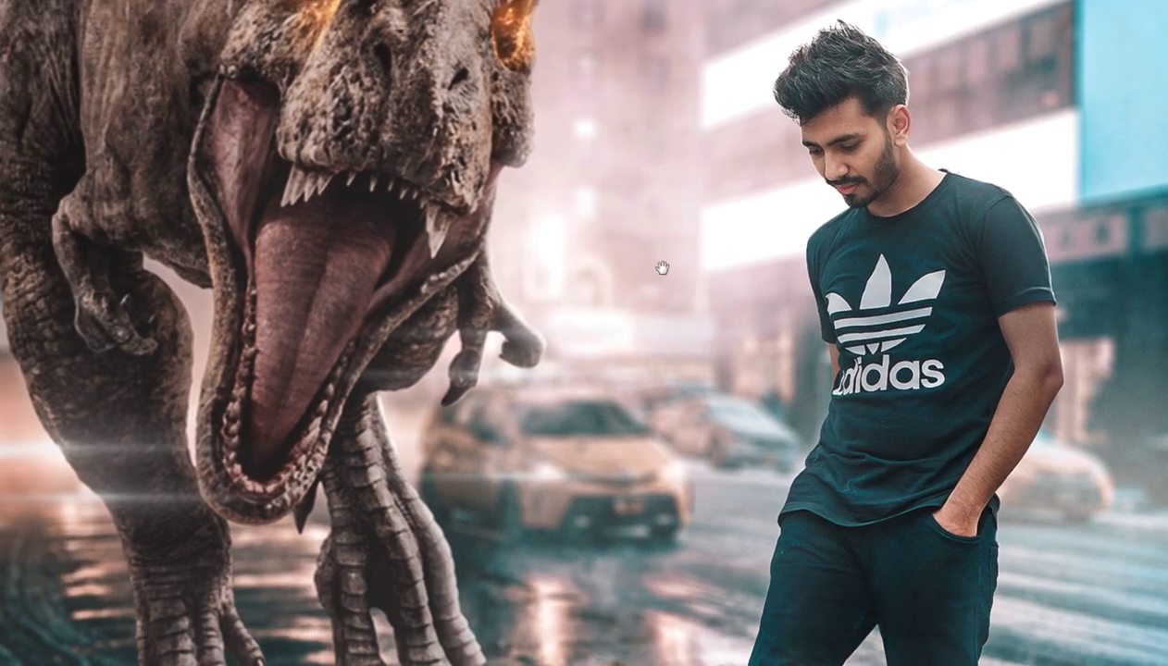
{"action": "key", "text": "ctrl+minus"}
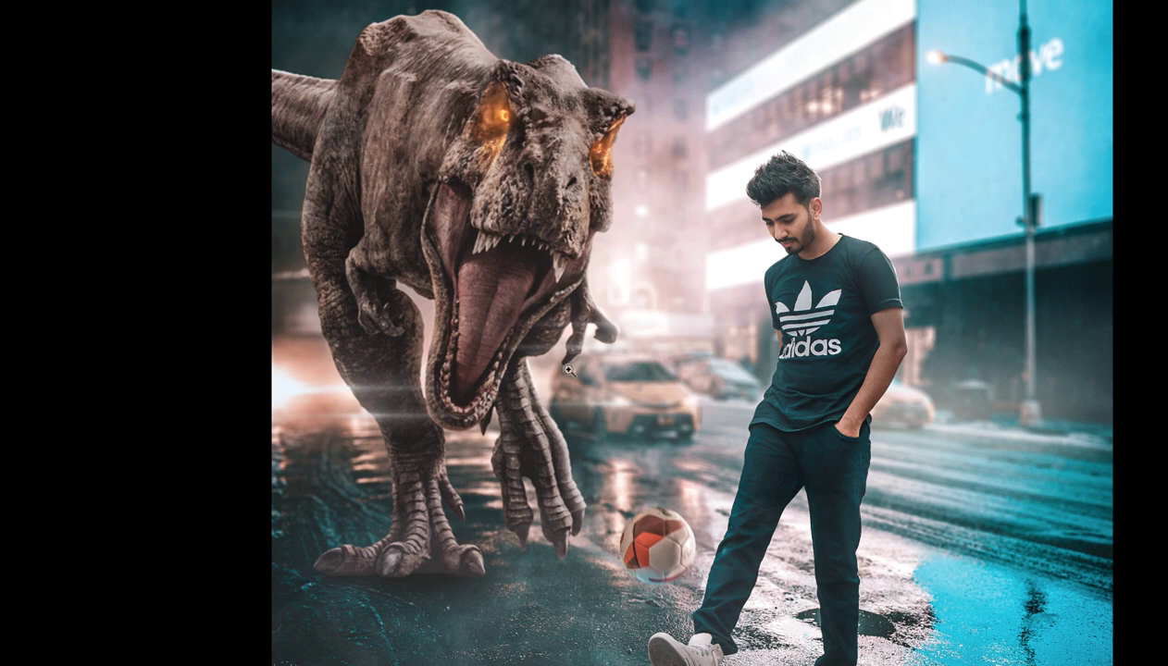
{"action": "left_click", "coordinate": [560, 367]}
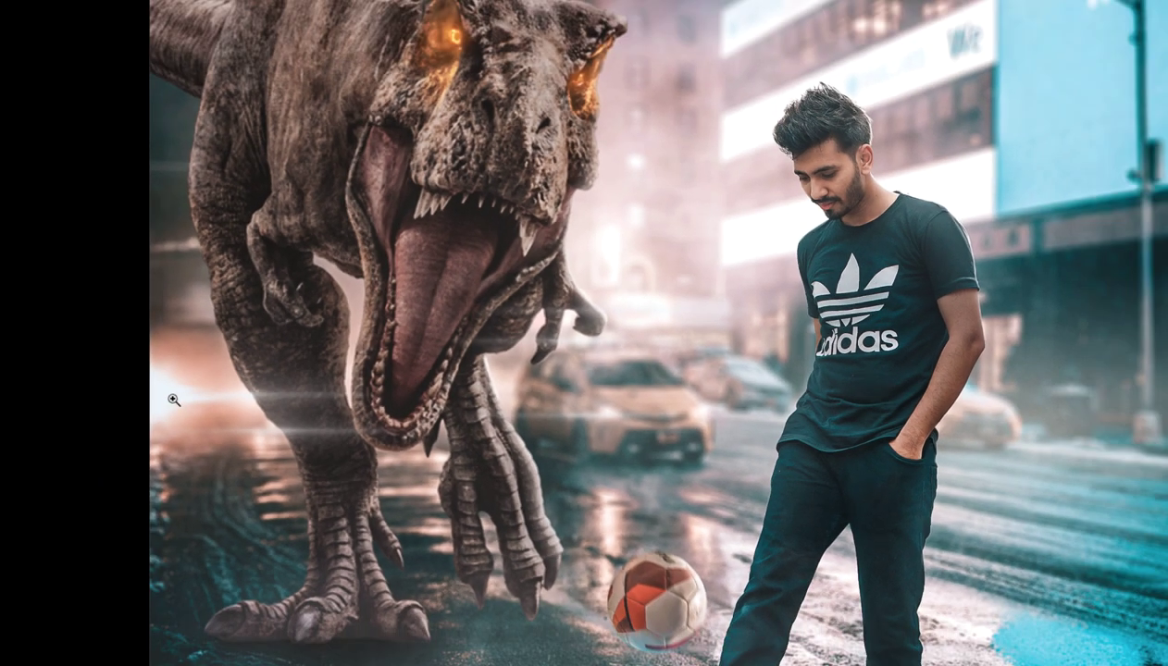
{"action": "left_click_drag", "start_coordinate": [639, 306], "coordinate": [490, 326]}
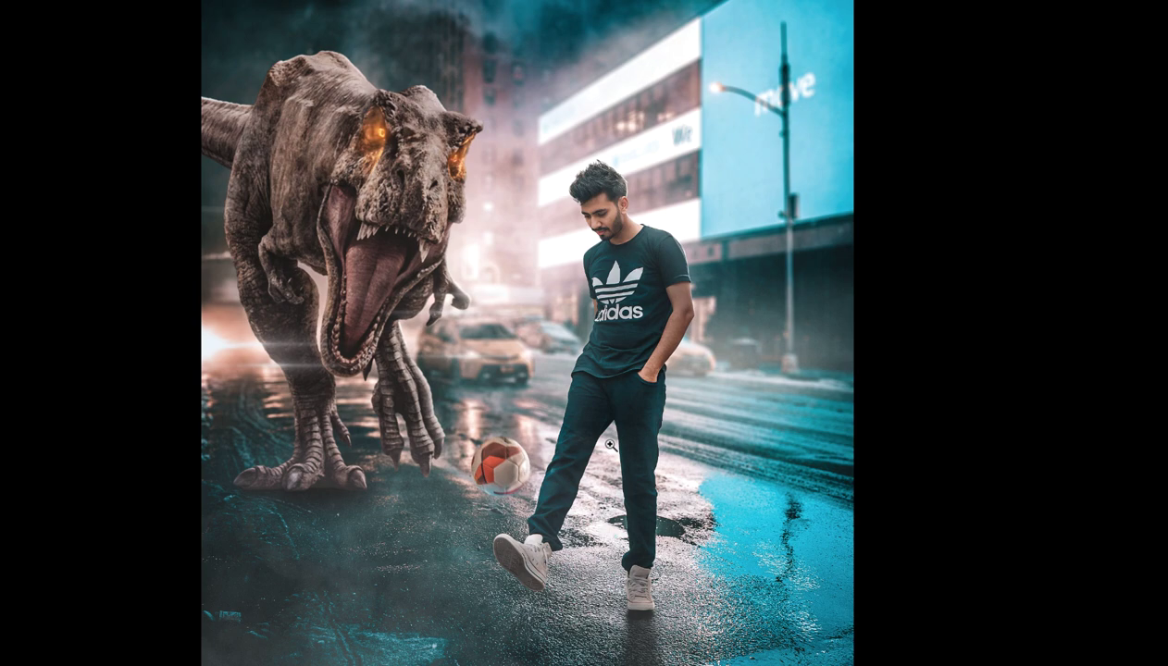
{"action": "left_click_drag", "start_coordinate": [612, 418], "coordinate": [654, 414]}
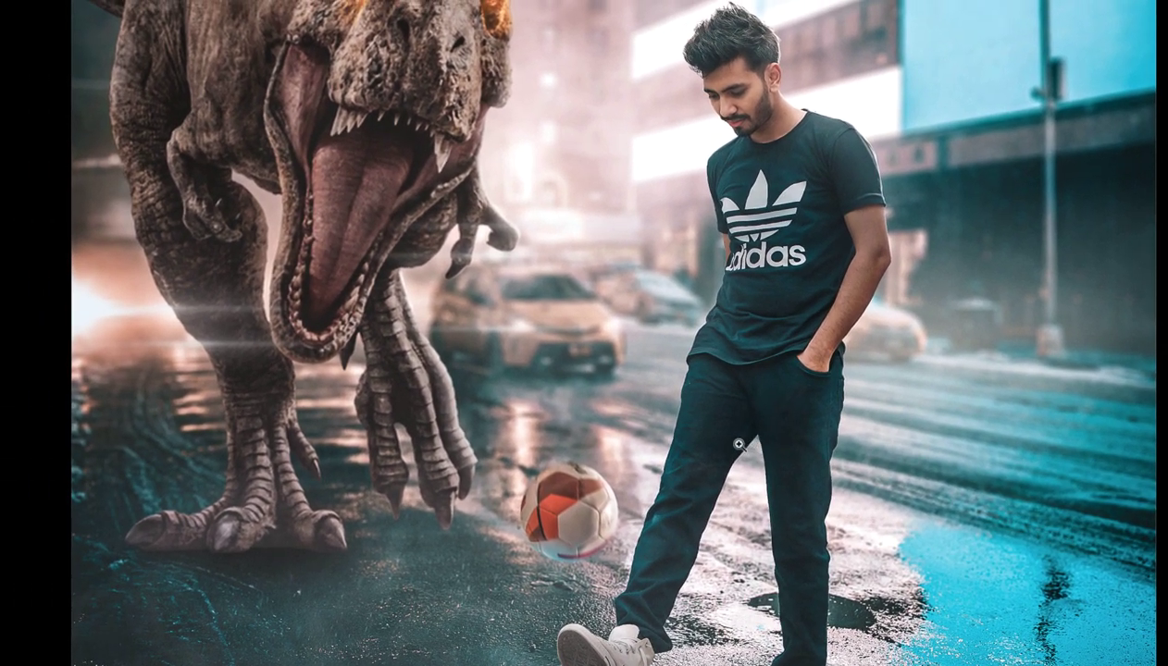
{"action": "left_click_drag", "start_coordinate": [739, 444], "coordinate": [770, 405]}
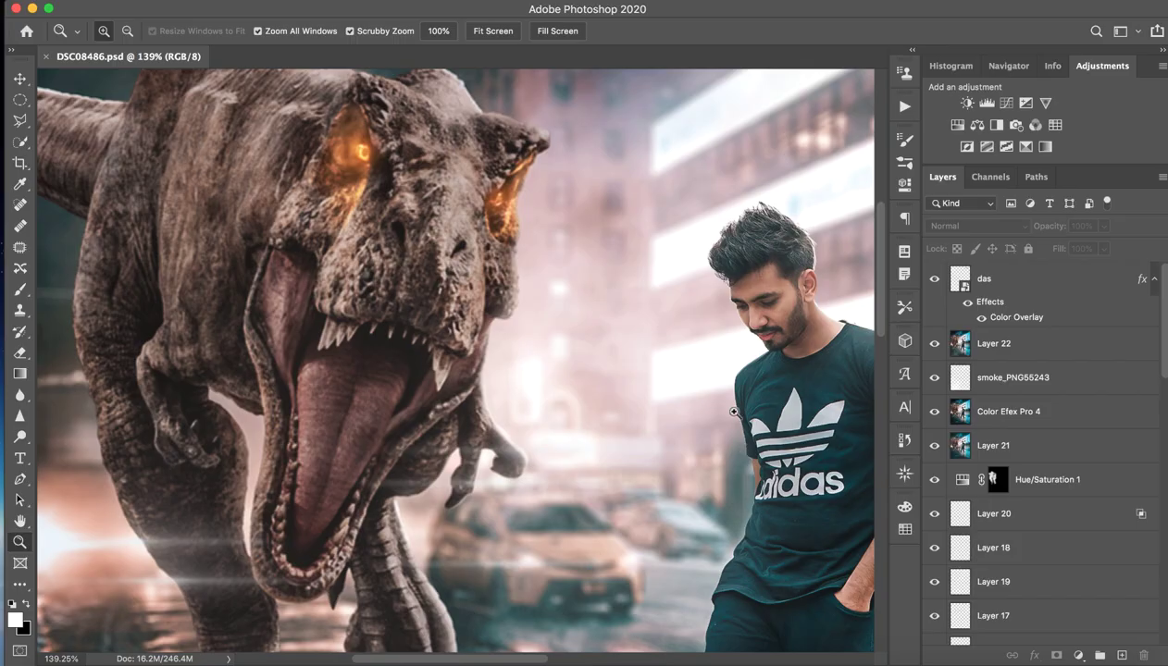
- Fit the composition on screen and hide the man, ball and other layers except the T-rex
{"action": "key", "text": "ctrl+0"}
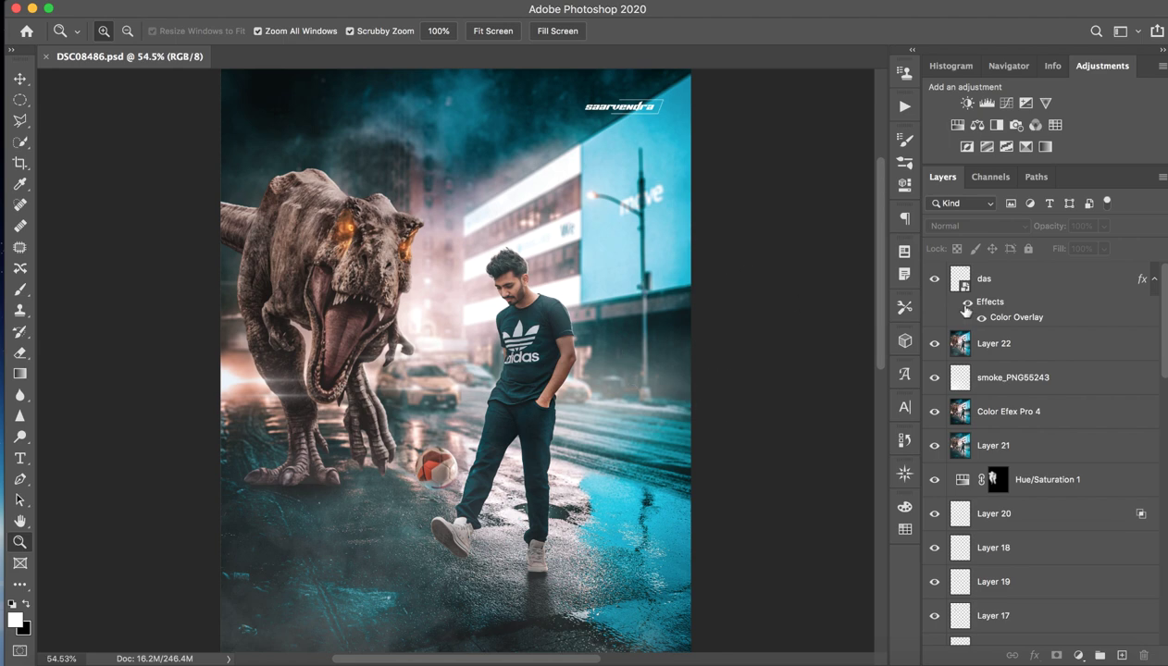
{"action": "left_click_drag", "start_coordinate": [934, 279], "coordinate": [933, 630]}
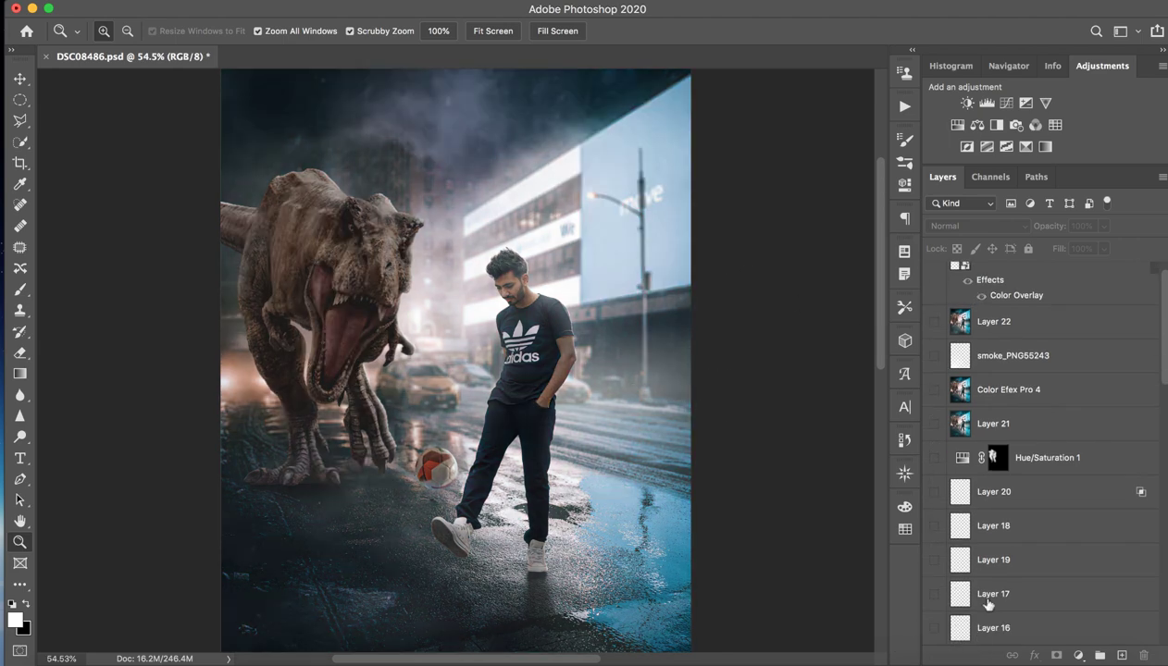
{"action": "scroll", "coordinate": [989, 604], "scroll_direction": "down", "scroll_amount": 5}
{"action": "scroll", "coordinate": [988, 604], "scroll_direction": "down", "scroll_amount": 5}
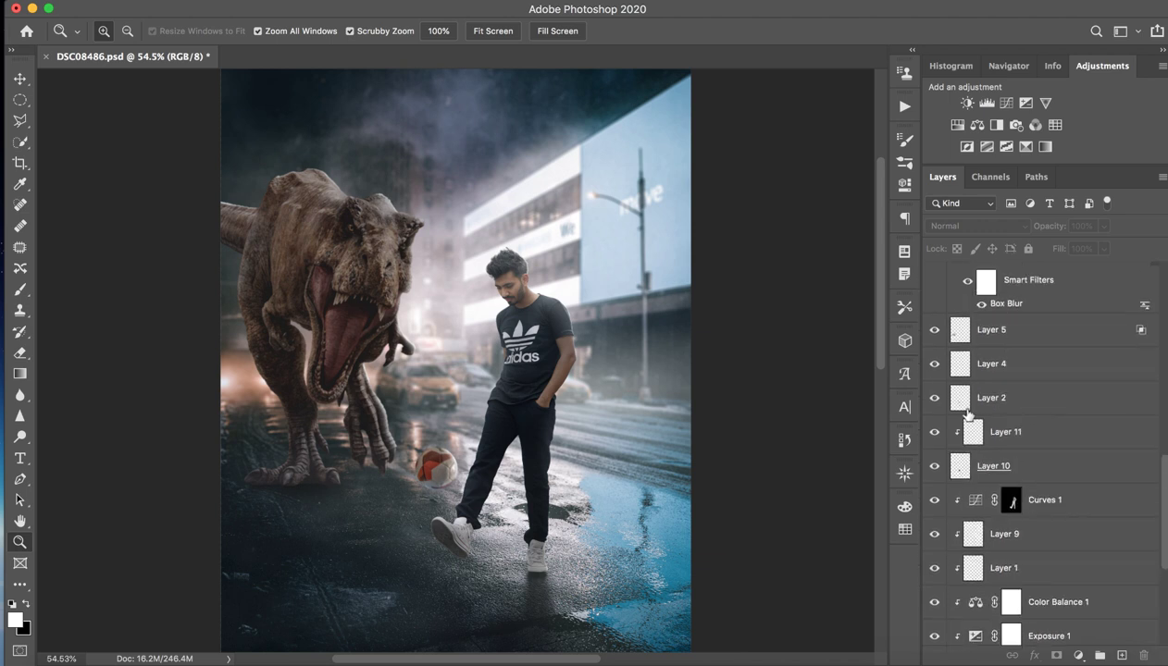
{"action": "left_click", "coordinate": [934, 568]}
{"action": "scroll", "coordinate": [934, 572], "scroll_direction": "down", "scroll_amount": 5}
{"action": "scroll", "coordinate": [934, 574], "scroll_direction": "down", "scroll_amount": 5}
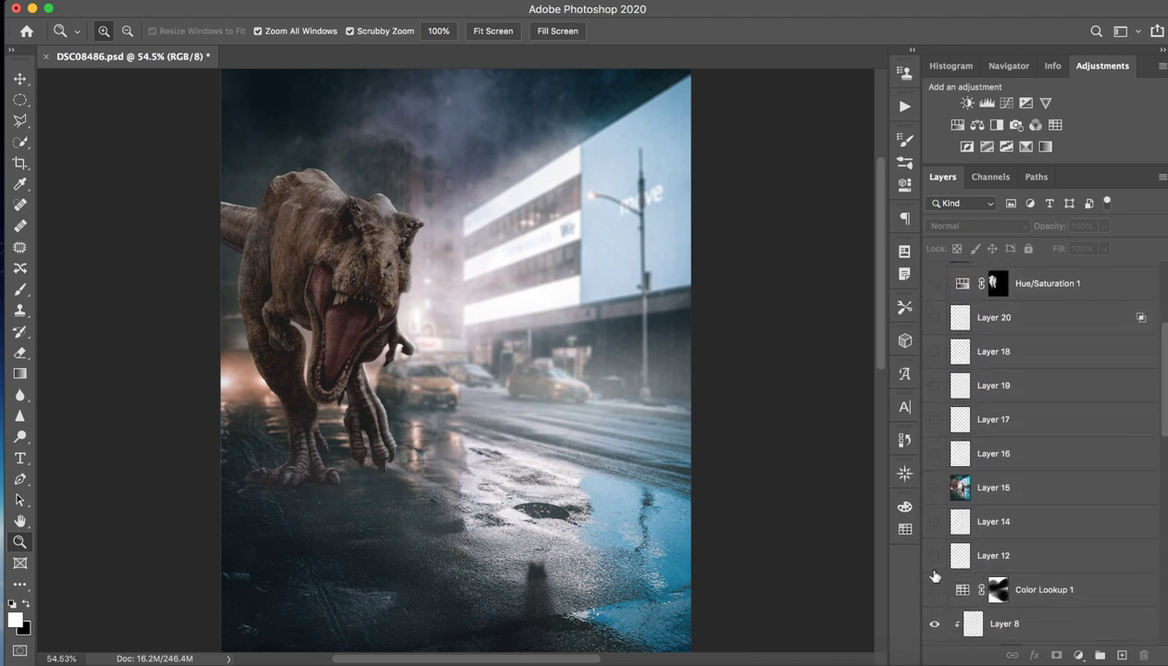
{"action": "left_click", "coordinate": [934, 623]}
- Hide the T-rex layer and show only the rainy street background photo
{"action": "scroll", "coordinate": [934, 611], "scroll_direction": "down", "scroll_amount": 5}
{"action": "left_click_drag", "start_coordinate": [933, 457], "coordinate": [938, 632]}
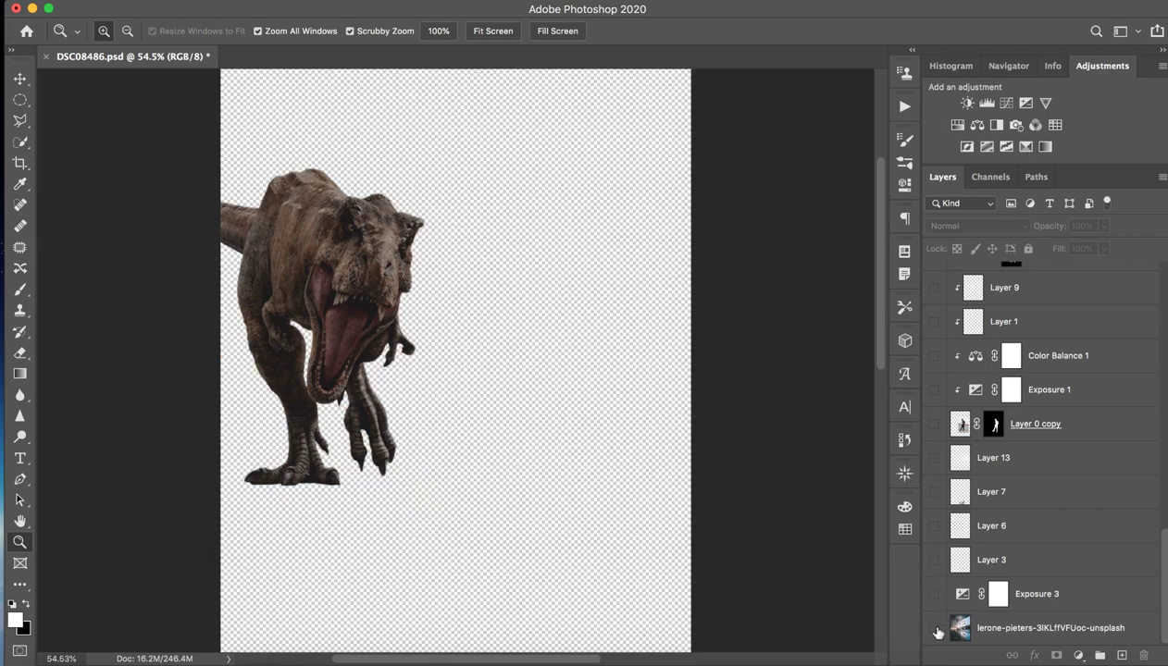
{"action": "scroll", "coordinate": [920, 445], "scroll_direction": "down", "scroll_amount": 3}
{"action": "scroll", "coordinate": [988, 482], "scroll_direction": "up", "scroll_amount": 5}
{"action": "scroll", "coordinate": [988, 483], "scroll_direction": "up", "scroll_amount": 5}
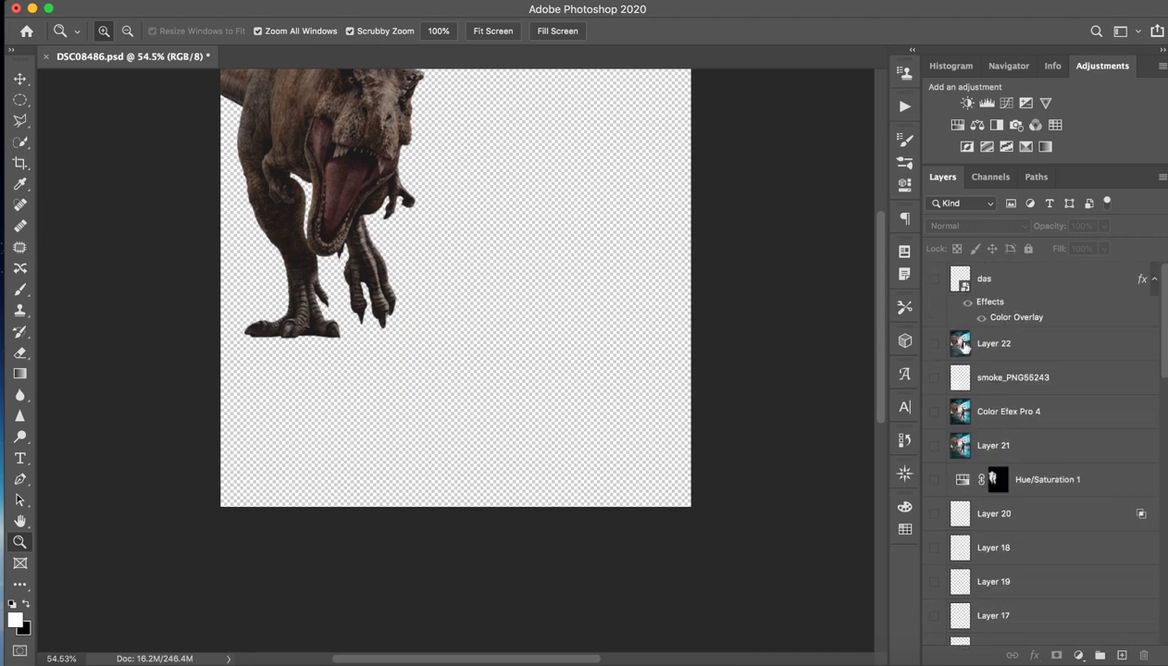
{"action": "scroll", "coordinate": [963, 346], "scroll_direction": "down", "scroll_amount": 4}
{"action": "scroll", "coordinate": [963, 346], "scroll_direction": "down", "scroll_amount": 4}
{"action": "scroll", "coordinate": [953, 388], "scroll_direction": "down", "scroll_amount": 1}
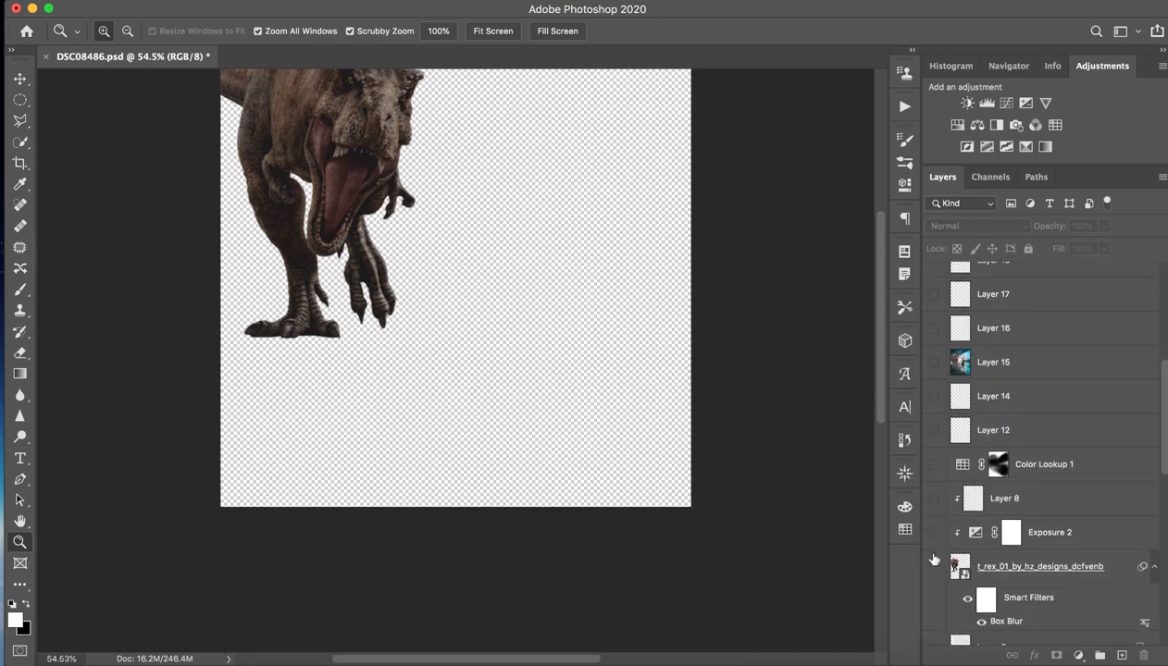
{"action": "left_click", "coordinate": [934, 566]}
{"action": "scroll", "coordinate": [934, 566], "scroll_direction": "down", "scroll_amount": 5}
{"action": "left_click", "coordinate": [933, 627]}
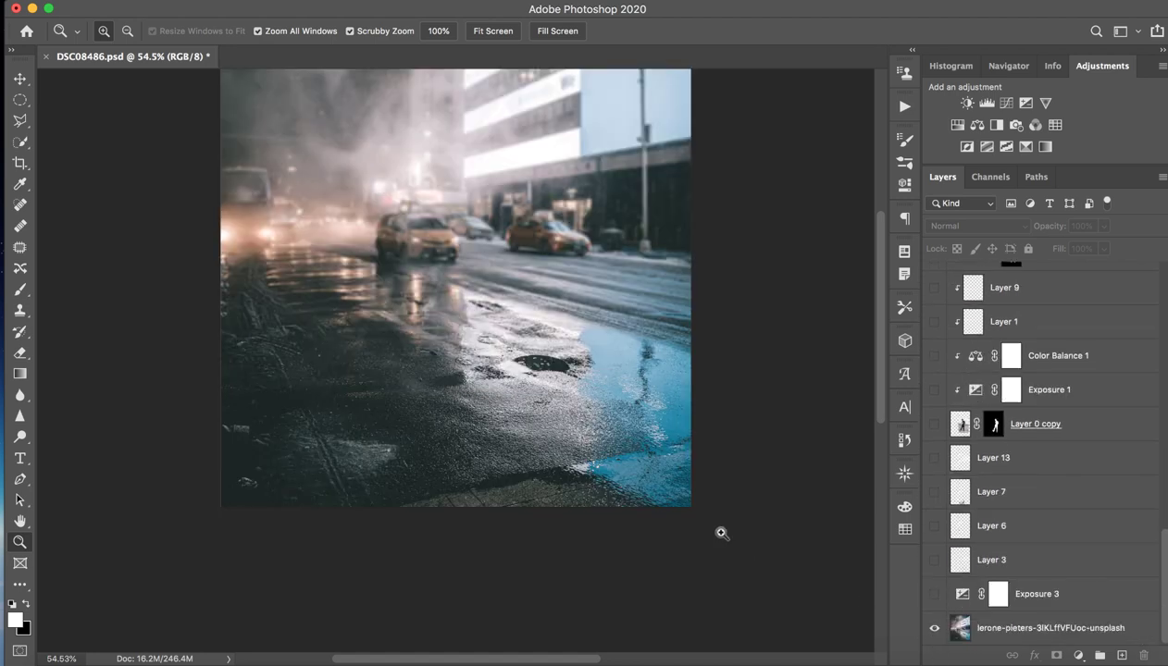
{"action": "scroll", "coordinate": [555, 294], "scroll_direction": "up", "scroll_amount": 2}
{"action": "scroll", "coordinate": [565, 305], "scroll_direction": "down", "scroll_amount": 2, "text": "alt"}
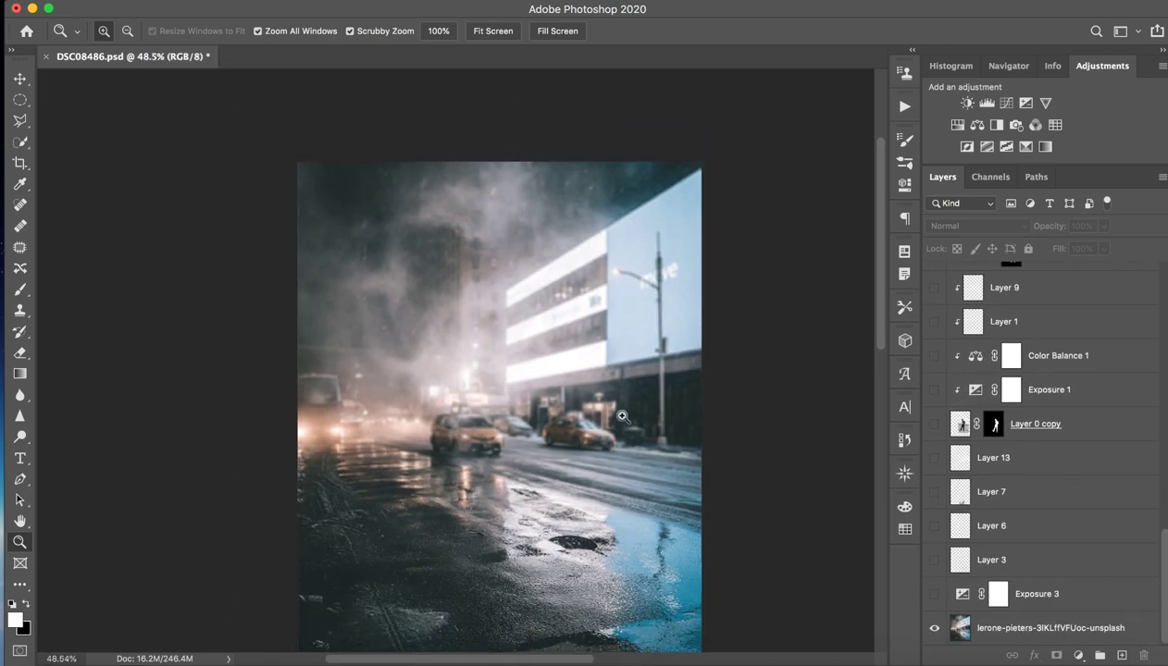
{"action": "scroll", "coordinate": [623, 417], "scroll_direction": "down", "scroll_amount": 2}
{"action": "scroll", "coordinate": [556, 366], "scroll_direction": "down", "scroll_amount": 1, "text": "alt"}
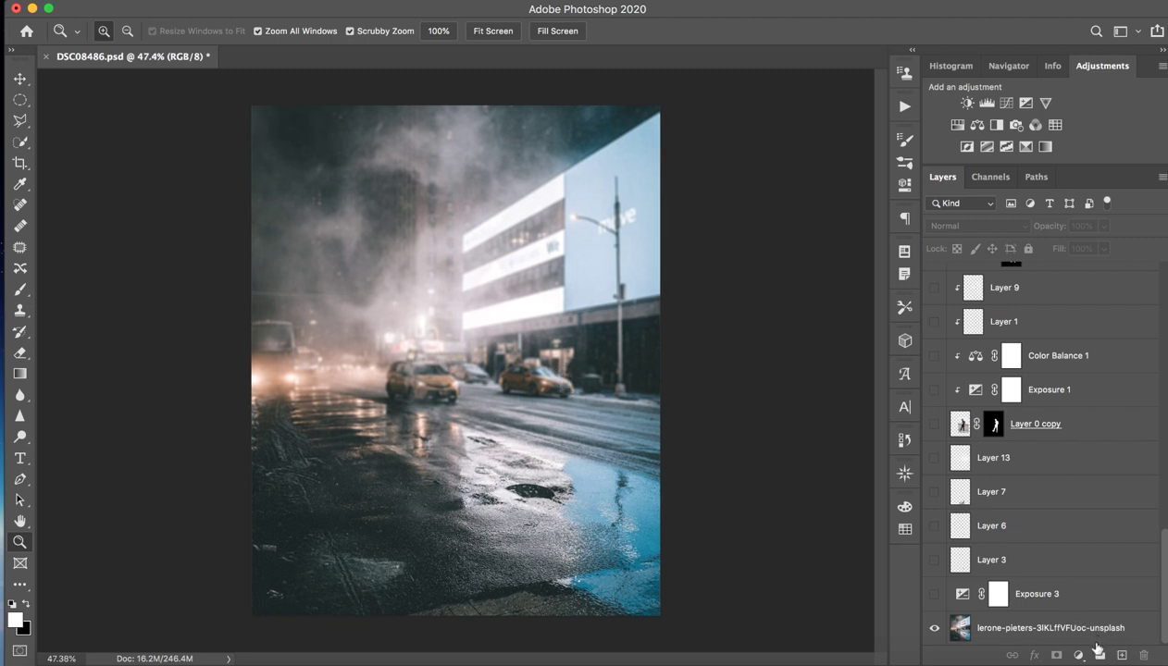
- Rename the street photo layer to BG
{"action": "double_click", "coordinate": [999, 627]}
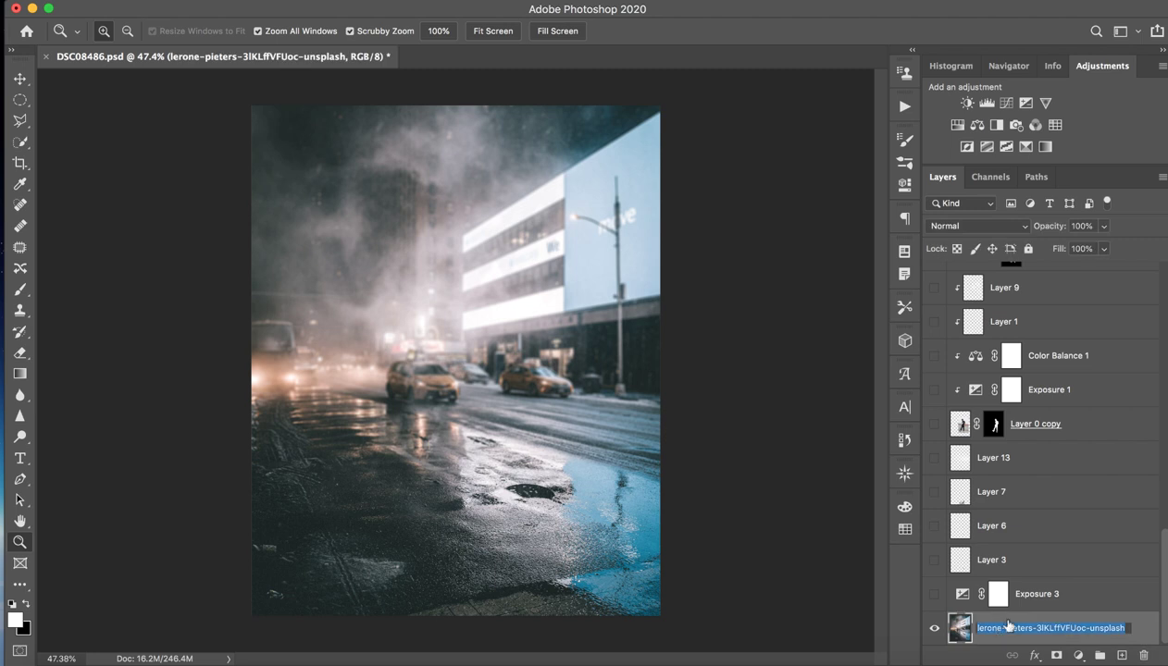
{"action": "type", "text": "E"}
{"action": "key", "text": "Return"}
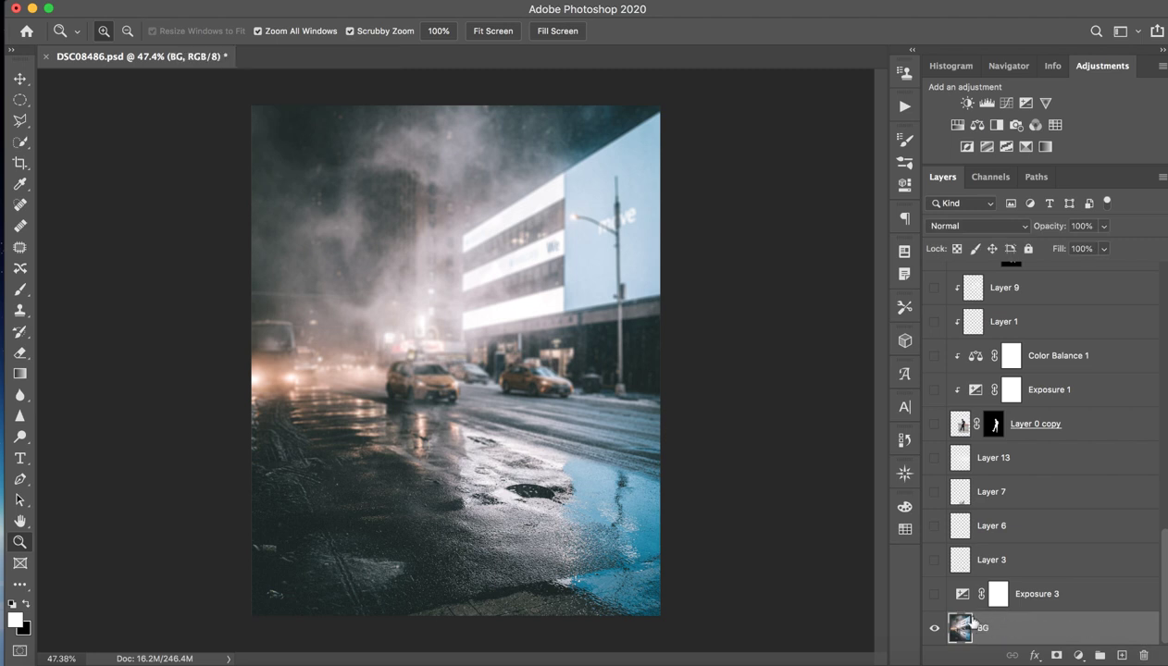
- Compare the street with and without Exposure 3, leaving it hidden
{"action": "left_click", "coordinate": [1051, 592]}
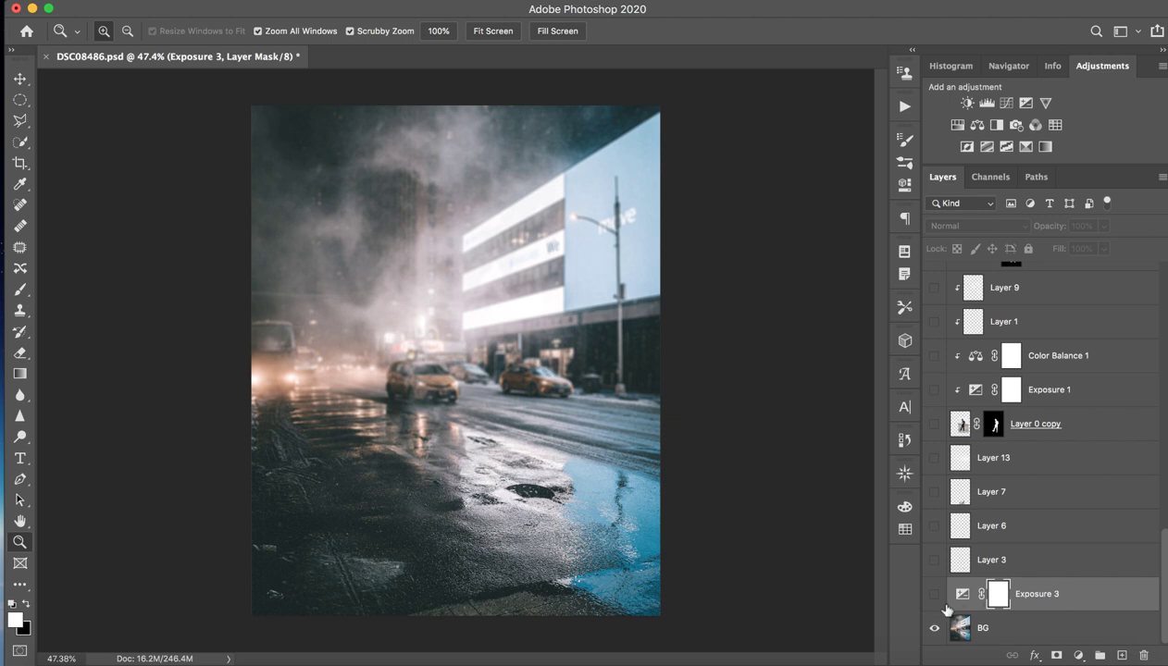
{"action": "left_click", "coordinate": [933, 594]}
{"action": "left_click", "coordinate": [934, 594]}
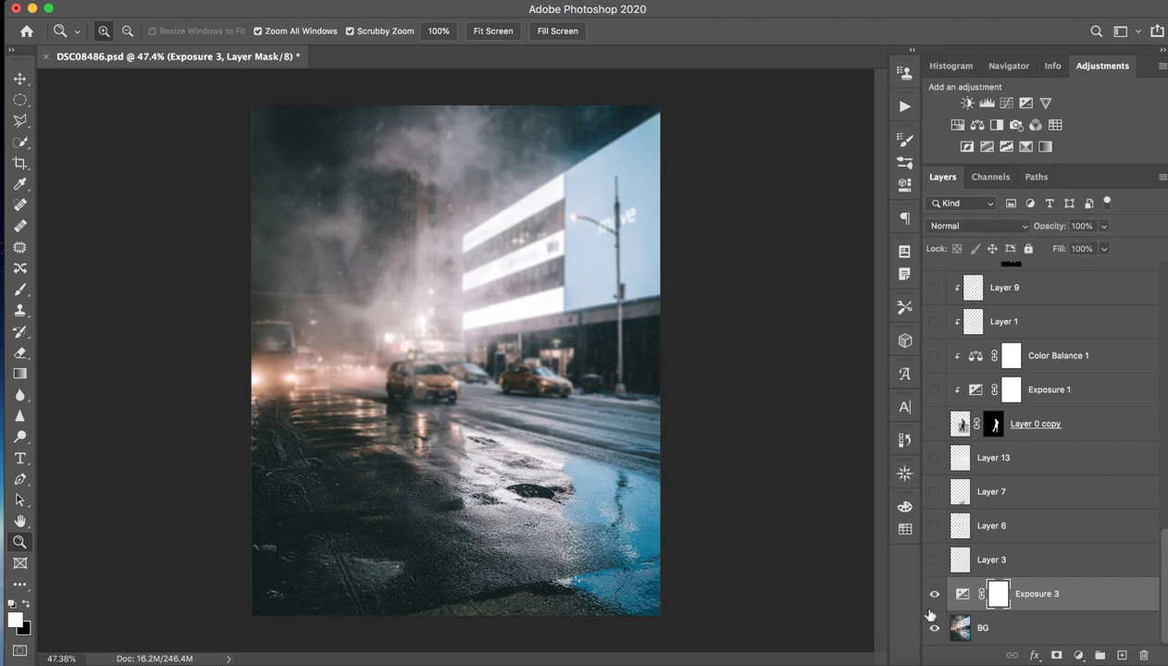
{"action": "left_click", "coordinate": [934, 595]}
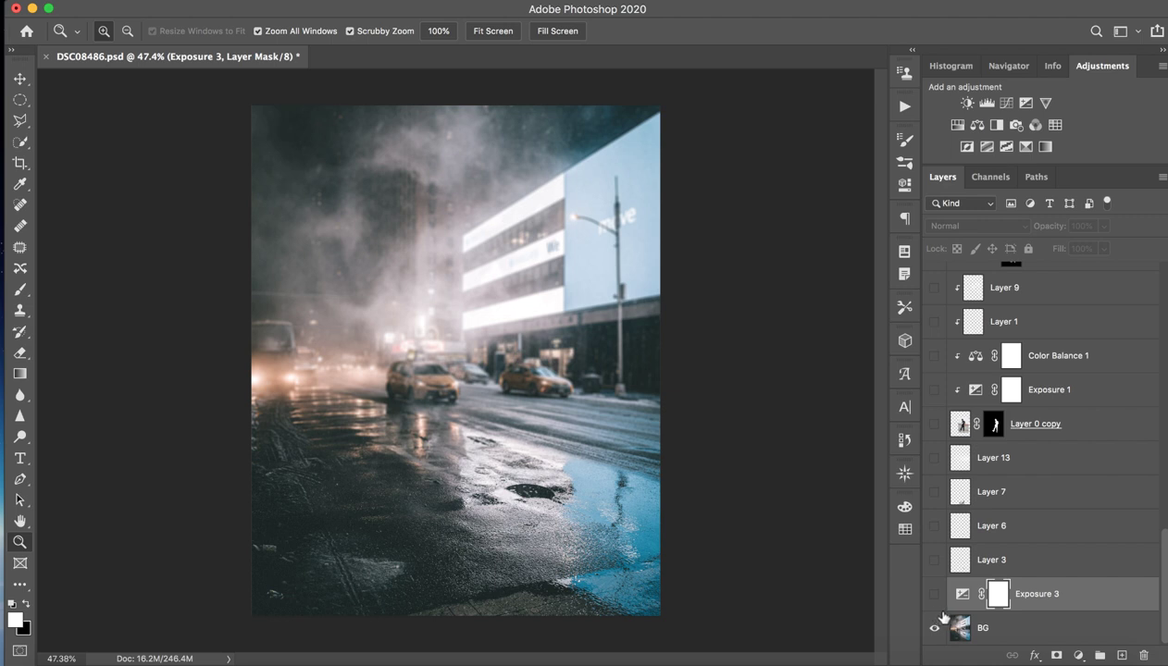
- Test a new Exposure layer with gamma around 0.86, then delete it
{"action": "left_click", "coordinate": [1027, 104]}
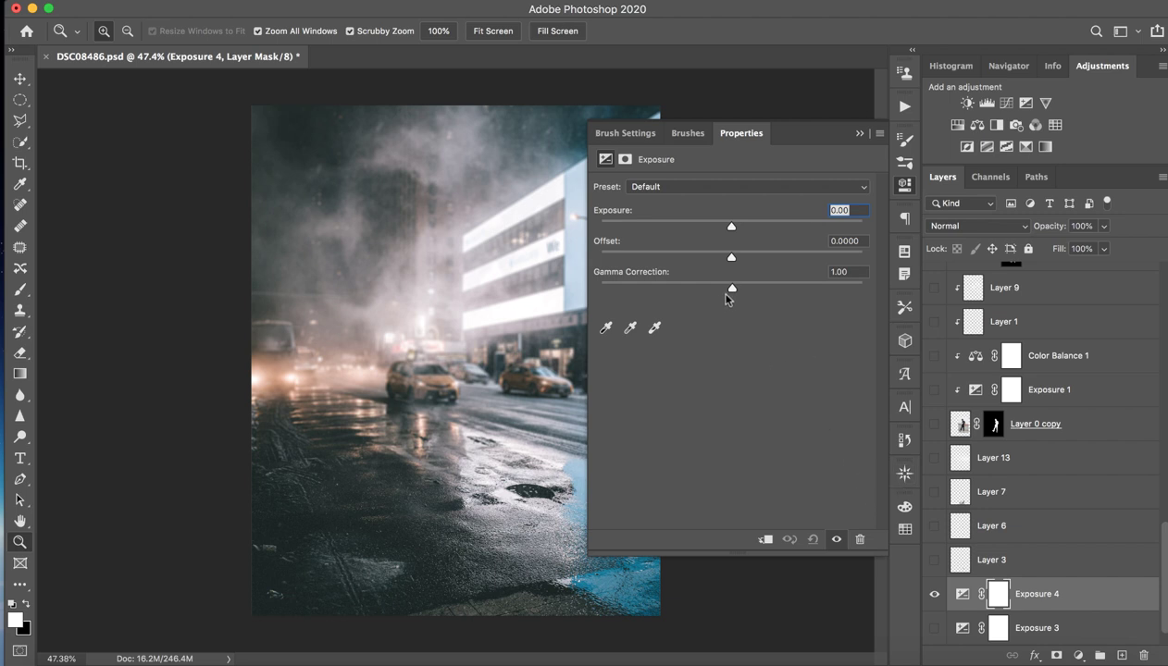
{"action": "left_click_drag", "start_coordinate": [732, 288], "coordinate": [739, 290]}
{"action": "left_click", "coordinate": [859, 134]}
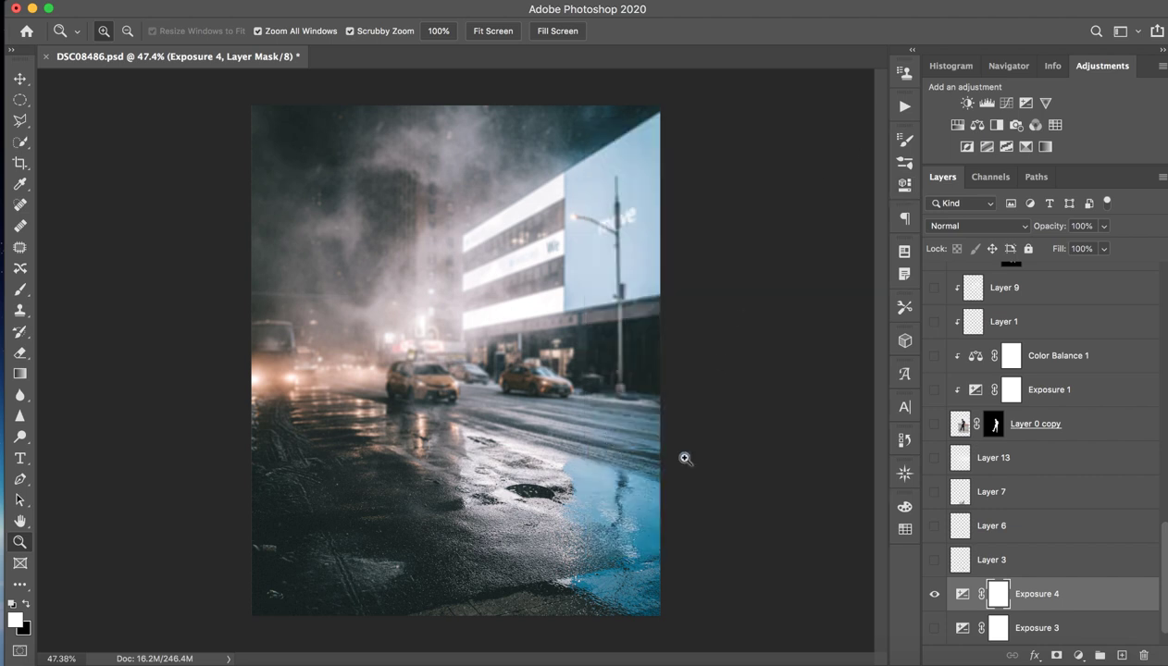
{"action": "left_click", "coordinate": [1144, 655]}
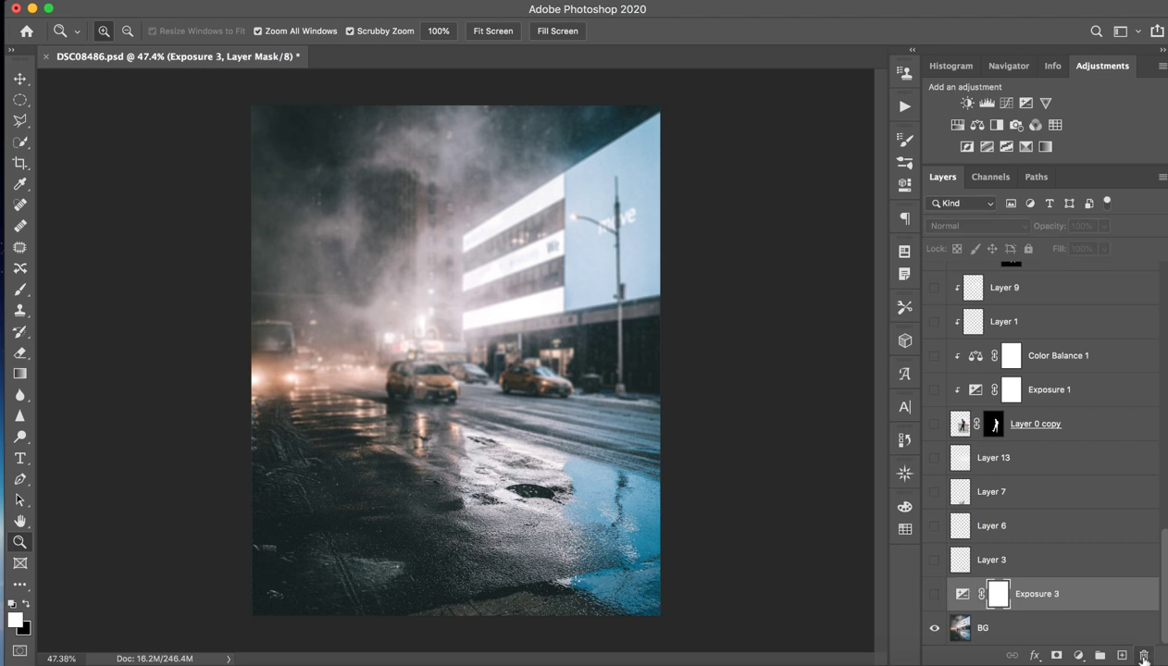
- Turn Exposure 3 back on and review its gamma correction of 0.89
{"action": "left_click", "coordinate": [934, 595]}
{"action": "double_click", "coordinate": [962, 594]}
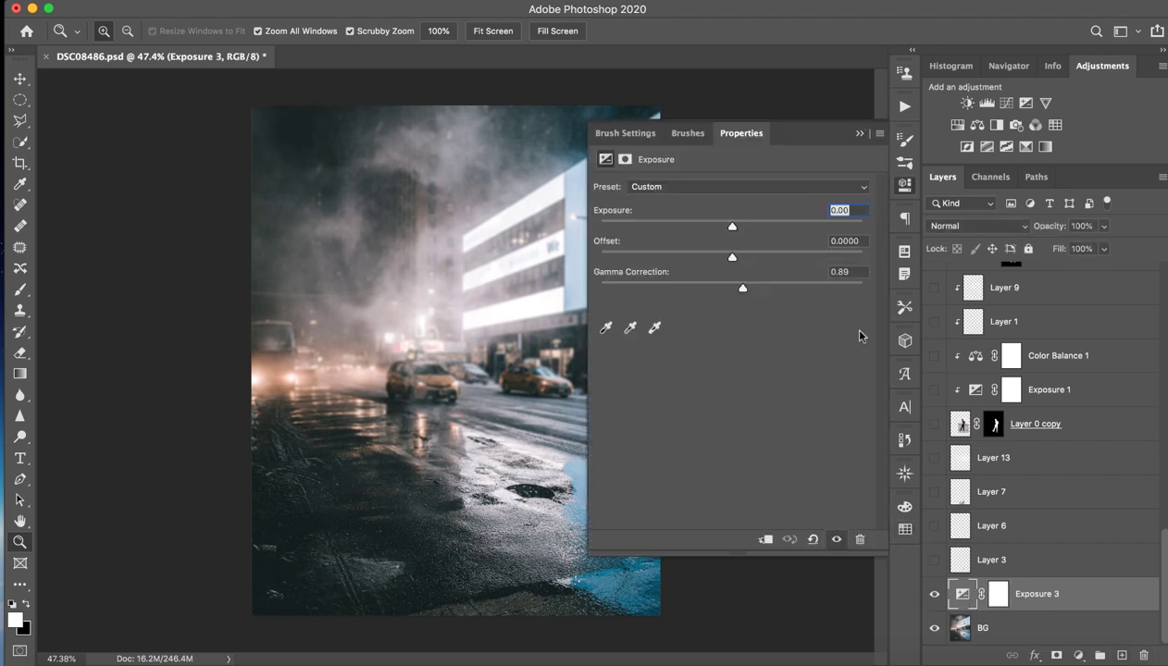
{"action": "left_click", "coordinate": [860, 133]}
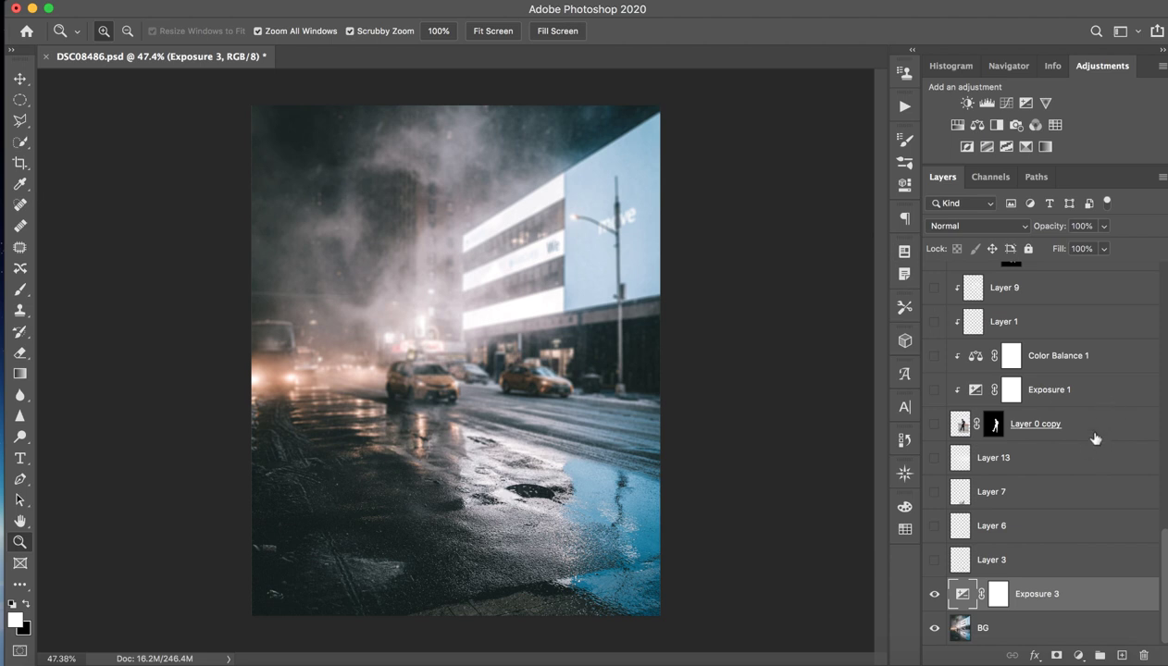
{"action": "double_click", "coordinate": [946, 592]}
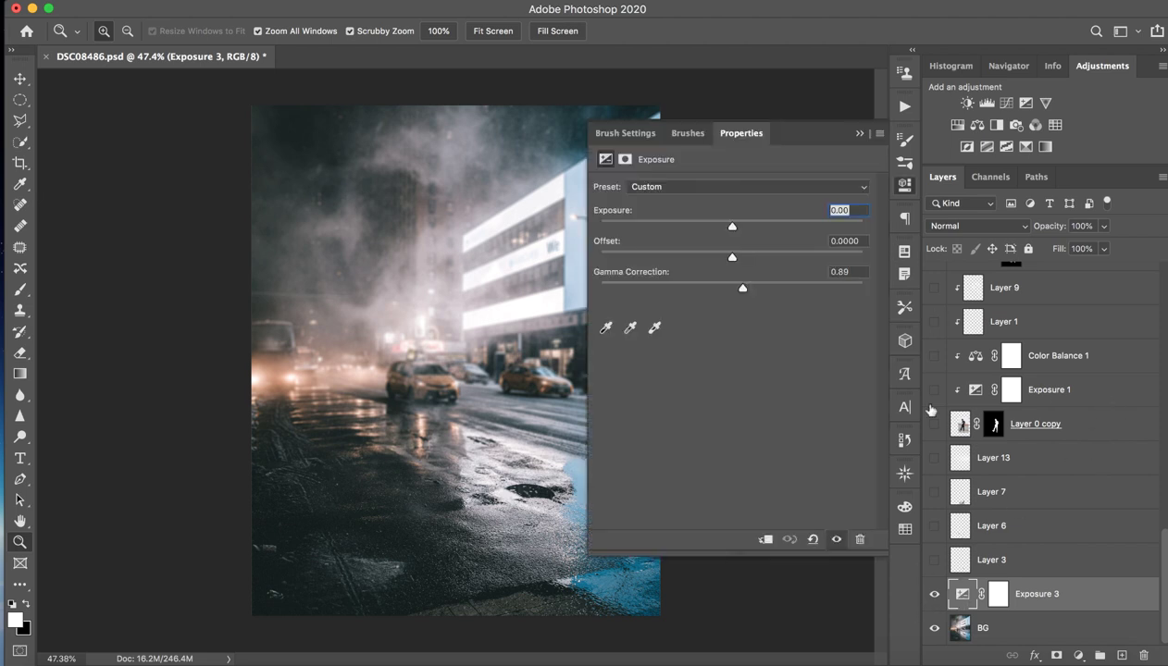
{"action": "left_click", "coordinate": [860, 134]}
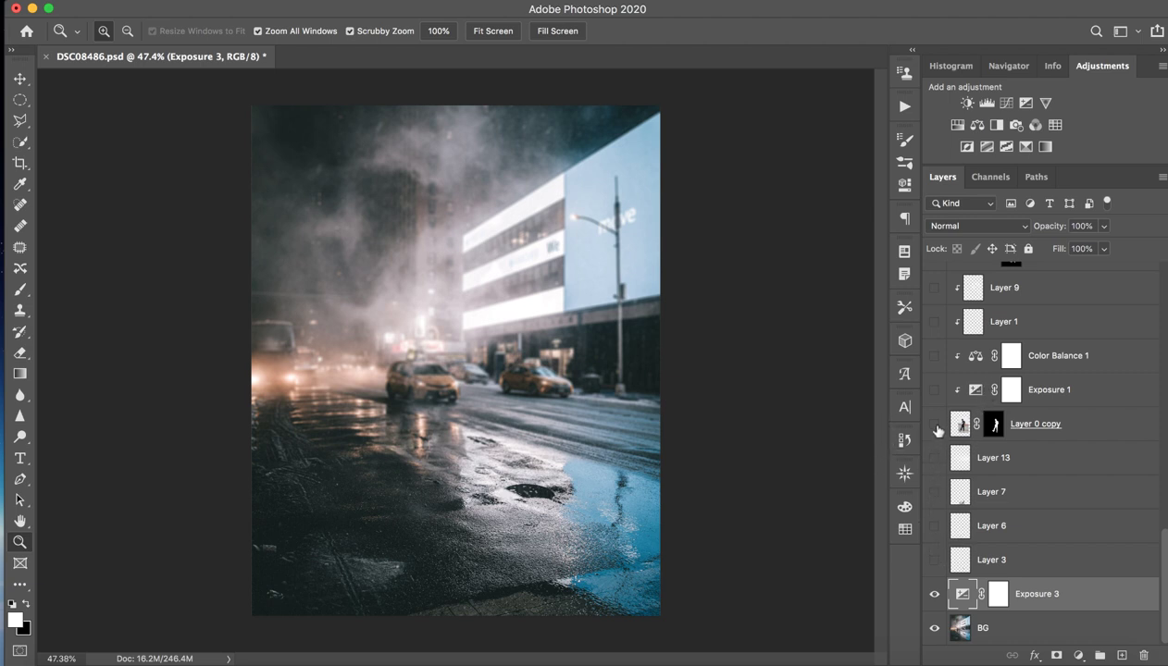
- Show the man's cut-out layer, toggle its mask off and on, then enable Exposure 1
{"action": "left_click", "coordinate": [935, 426]}
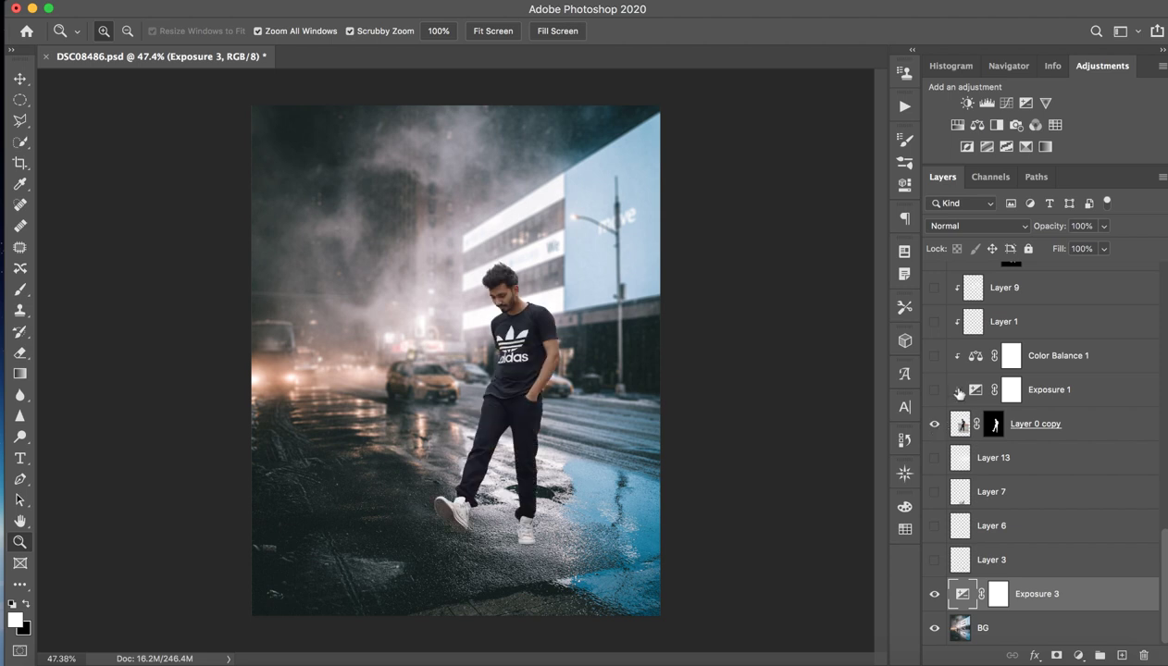
{"action": "left_click", "coordinate": [989, 423], "text": "shift"}
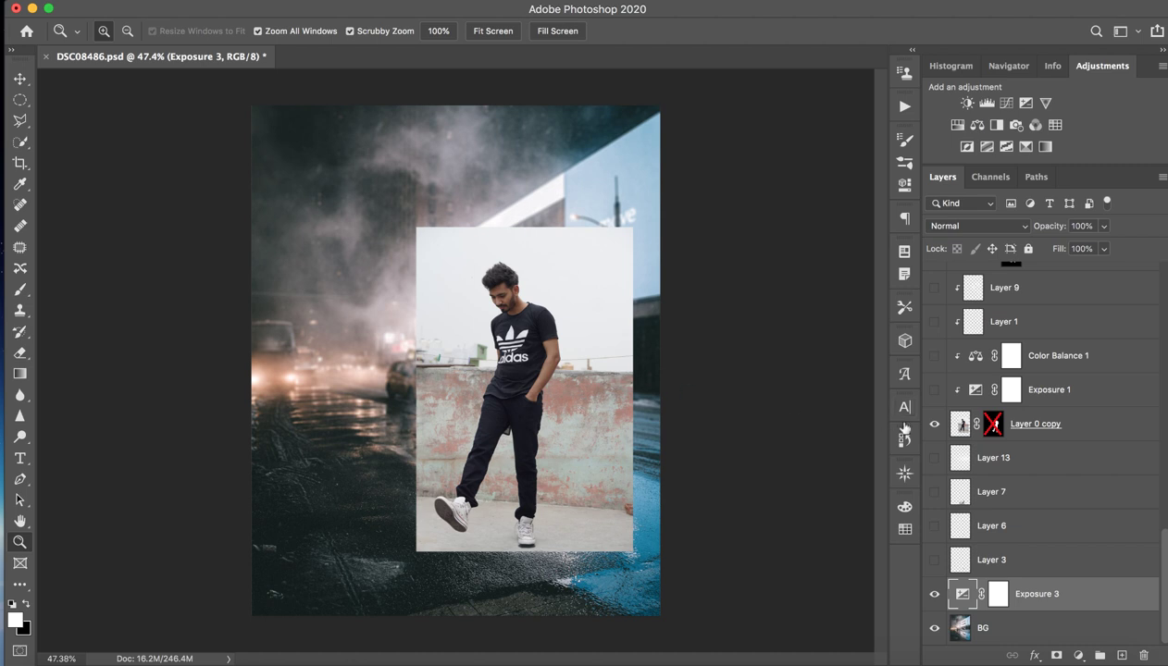
{"action": "left_click", "coordinate": [988, 424], "text": "shift"}
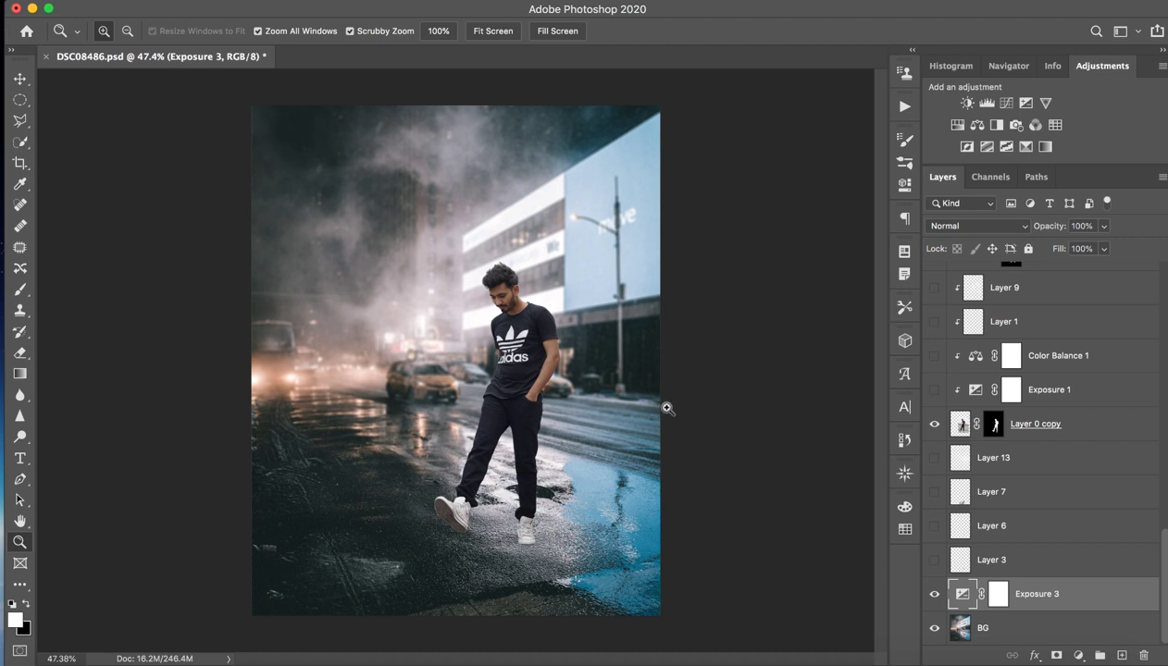
{"action": "left_click", "coordinate": [1053, 390]}
{"action": "left_click", "coordinate": [933, 390]}
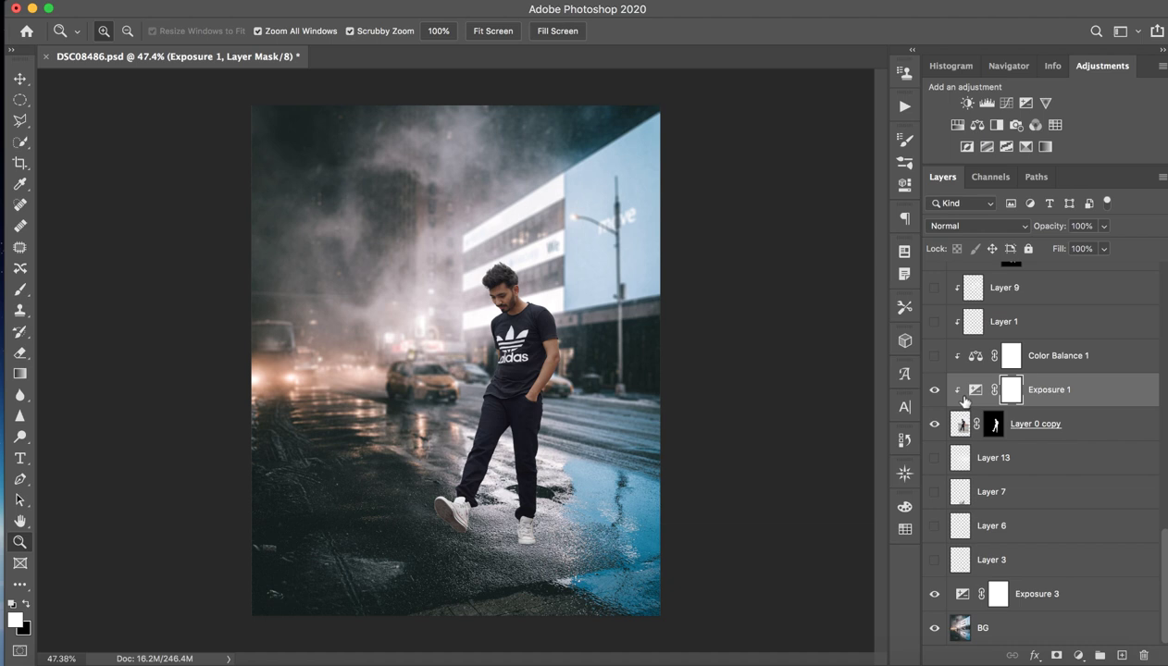
- Lower Exposure 1's gamma correction to about 0.95 and compare it on and off
{"action": "double_click", "coordinate": [966, 395]}
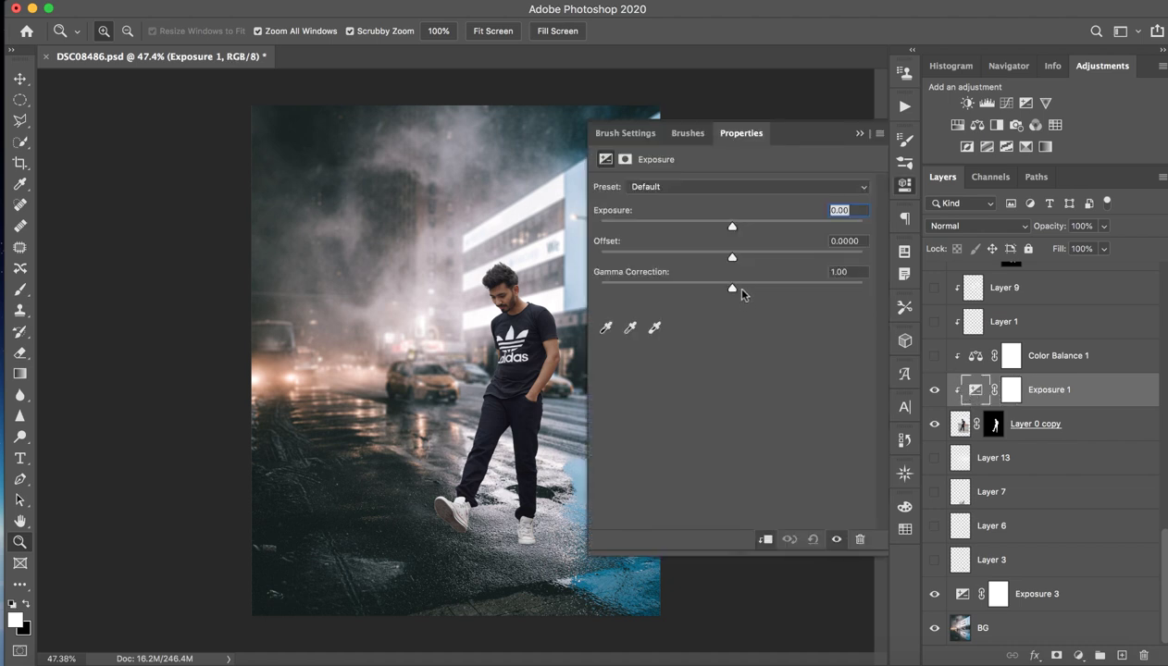
{"action": "left_click_drag", "start_coordinate": [732, 291], "coordinate": [731, 292]}
{"action": "left_click", "coordinate": [837, 272]}
{"action": "type", "text": "0"}
{"action": "left_click", "coordinate": [857, 134]}
{"action": "left_click", "coordinate": [696, 231]}
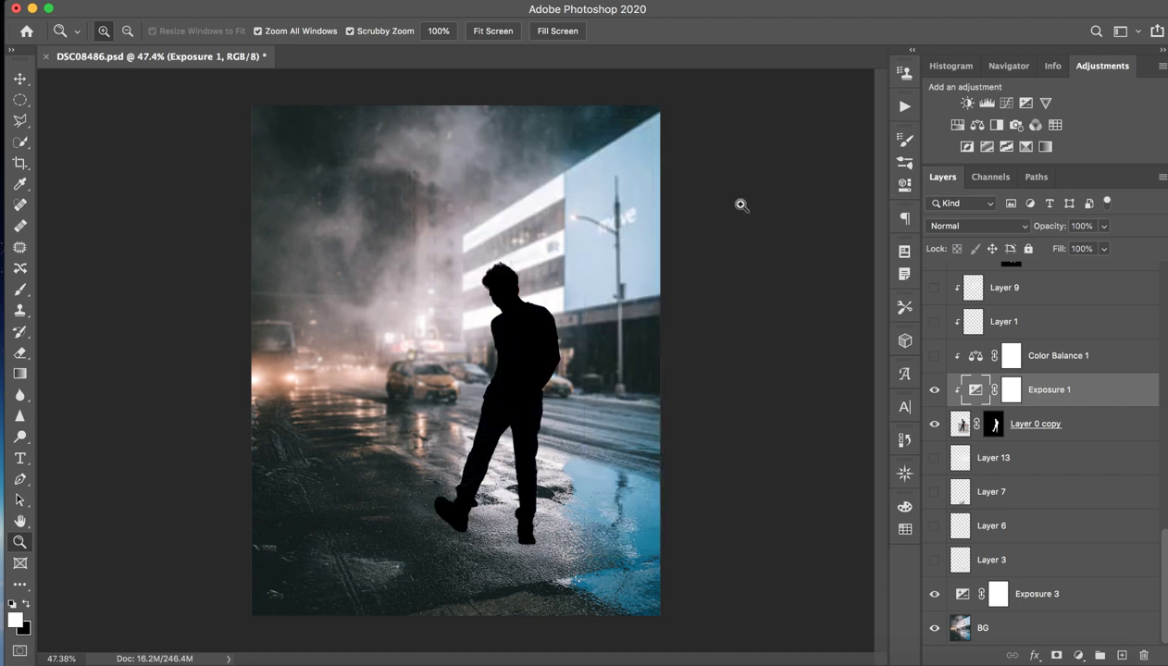
{"action": "left_click", "coordinate": [934, 390]}
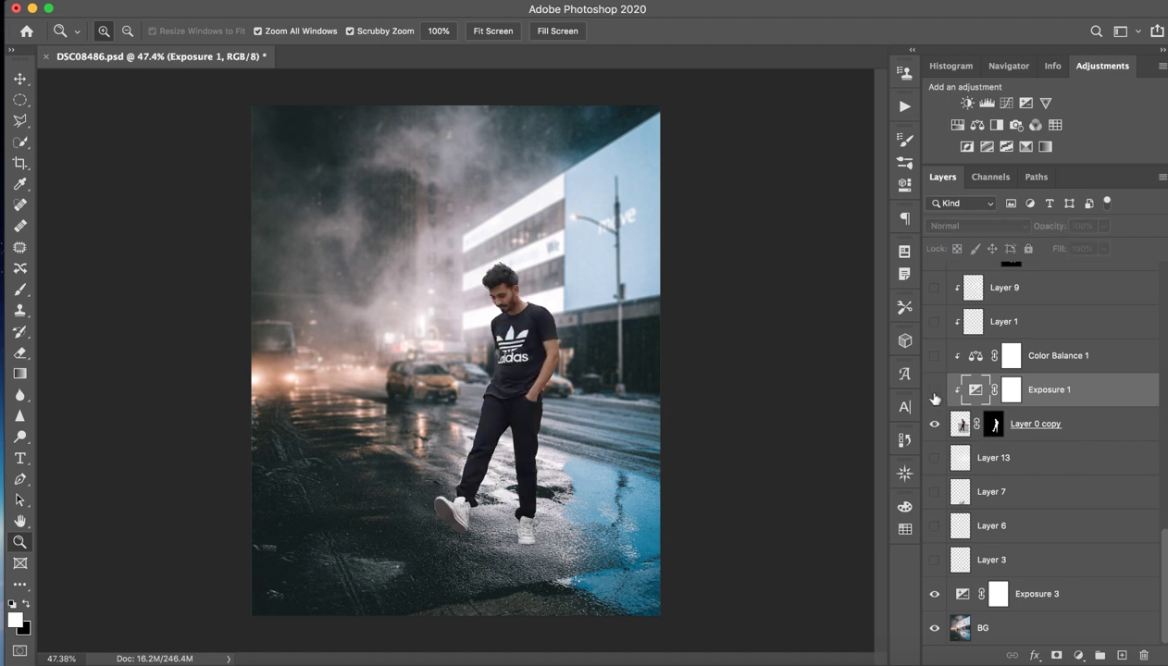
{"action": "left_click", "coordinate": [934, 392]}
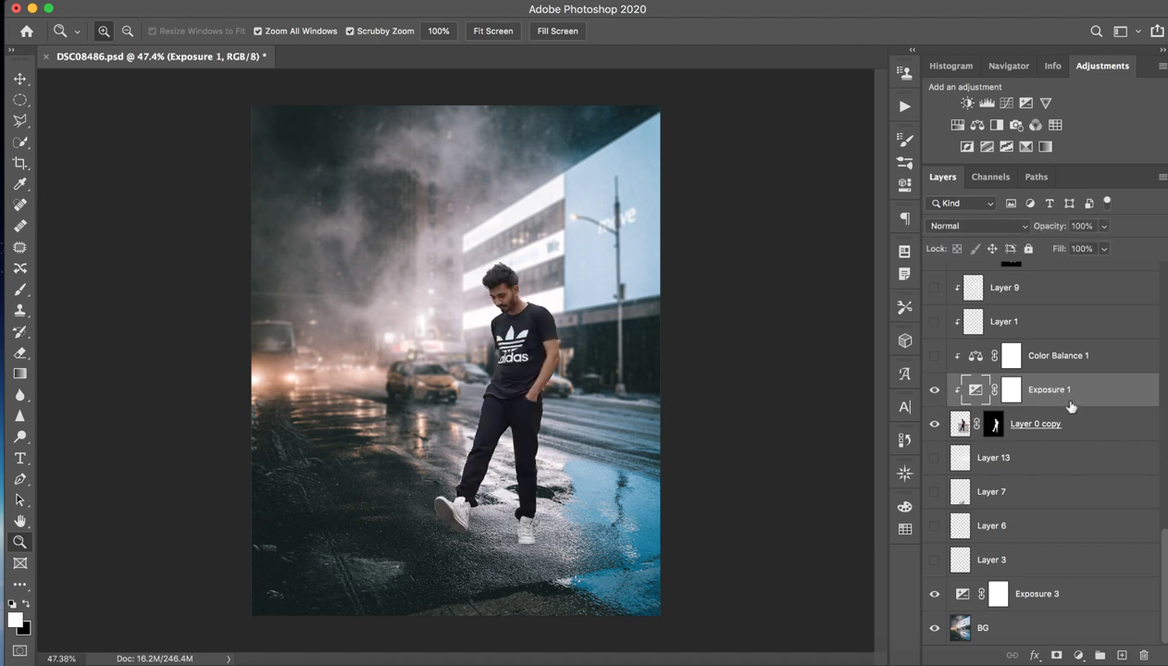
- Turn on Color Balance 1 and shift the man's midtones toward cyan
{"action": "left_click", "coordinate": [1045, 367]}
{"action": "left_click", "coordinate": [933, 356]}
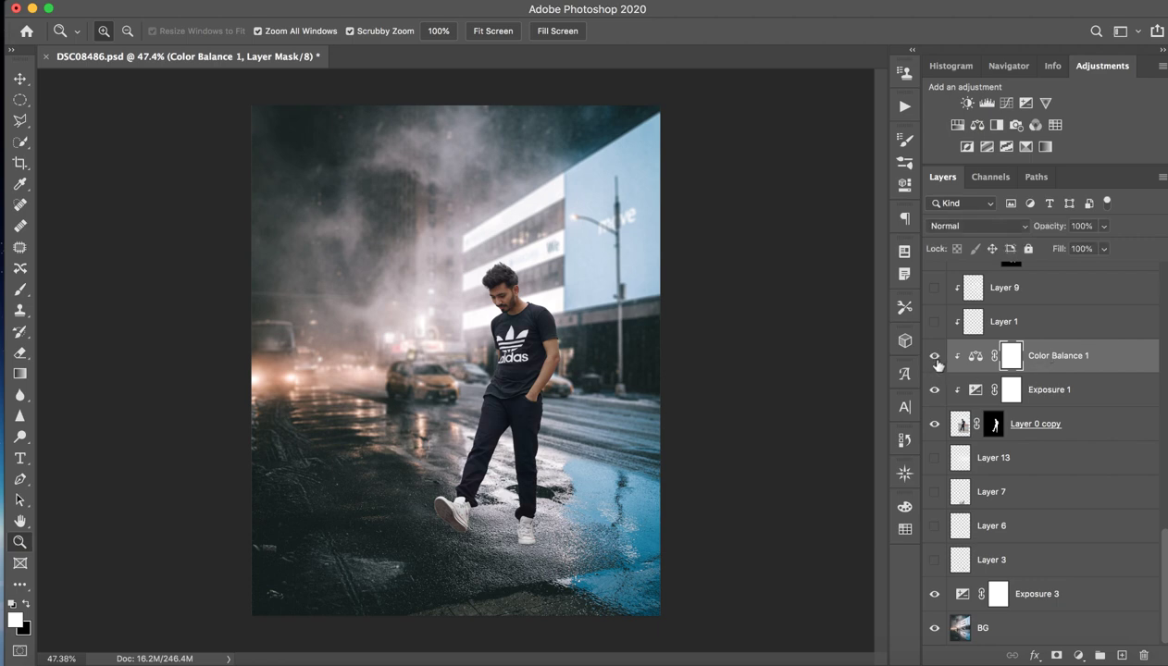
{"action": "left_click_drag", "start_coordinate": [499, 290], "coordinate": [592, 290]}
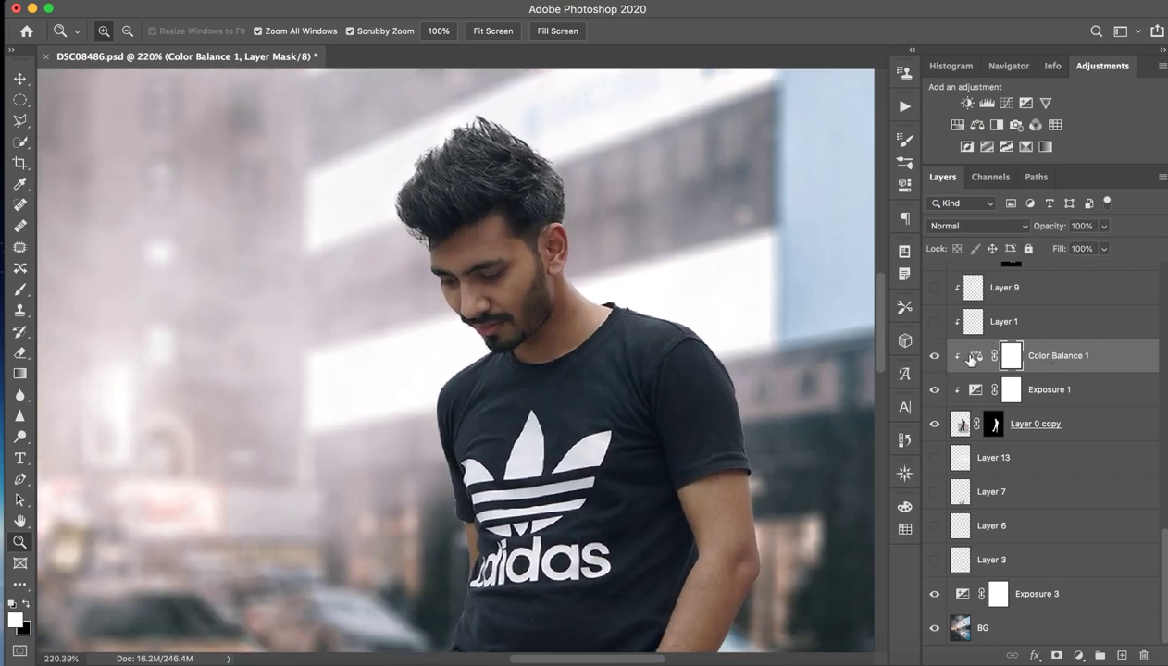
{"action": "double_click", "coordinate": [972, 358]}
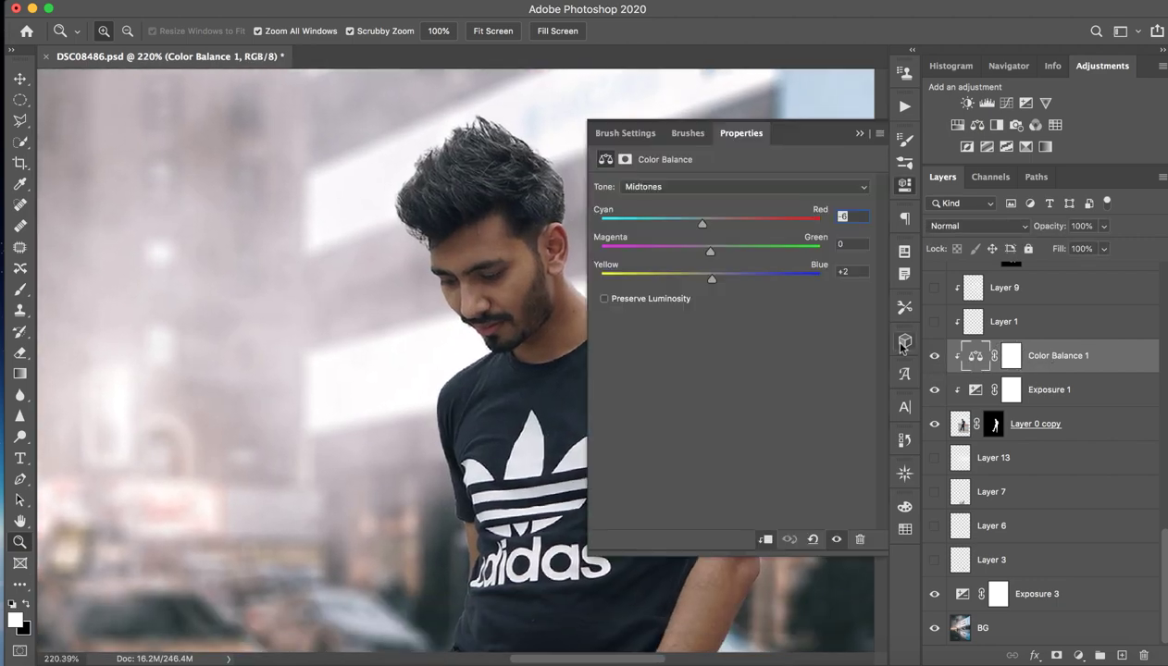
{"action": "left_click_drag", "start_coordinate": [702, 225], "coordinate": [689, 222]}
{"action": "left_click", "coordinate": [859, 133]}
- Fit the image on screen, turn on the Layer 13 fog haze and select it
{"action": "key", "text": "ctrl+0"}
{"action": "mouse_move", "coordinate": [557, 338]}
{"action": "left_mouse_down"}
{"action": "mouse_move", "coordinate": [527, 380]}
{"action": "mouse_move", "coordinate": [509, 380]}
{"action": "left_mouse_up"}
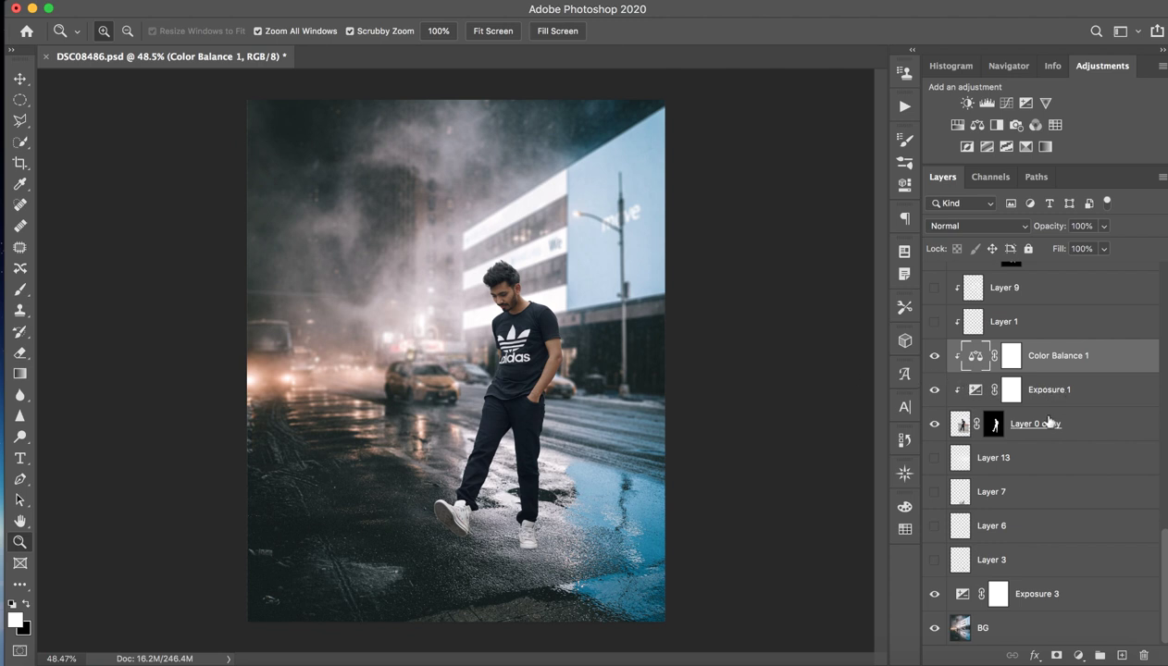
{"action": "left_click", "coordinate": [935, 459]}
{"action": "left_click", "coordinate": [935, 459]}
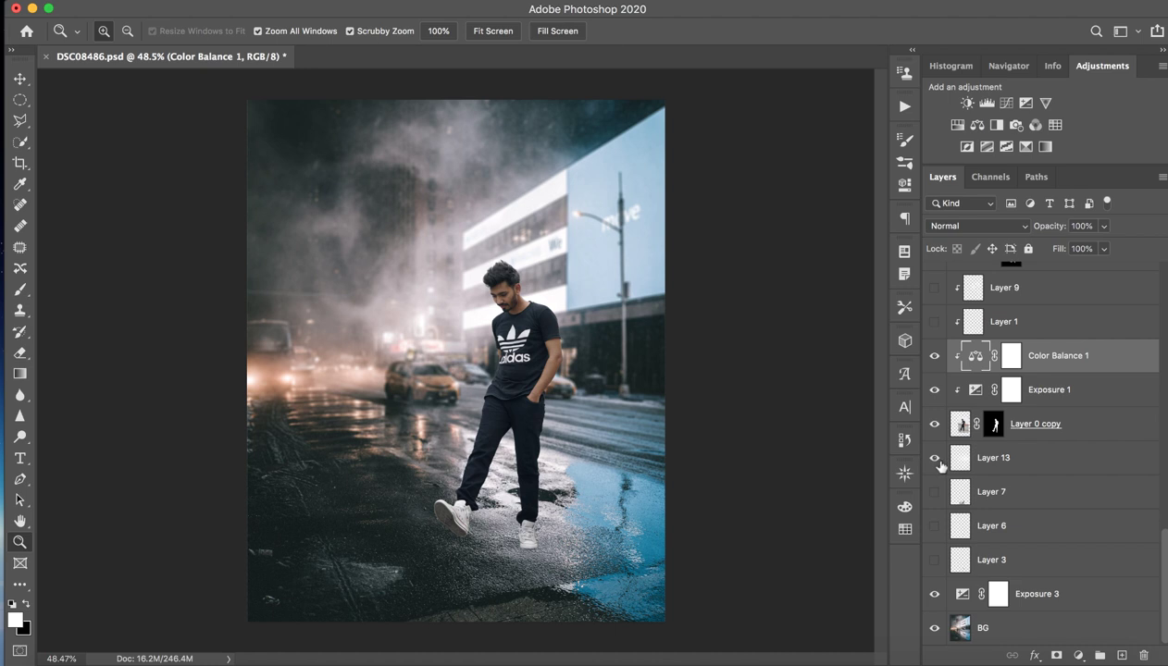
{"action": "left_click", "coordinate": [1009, 458]}
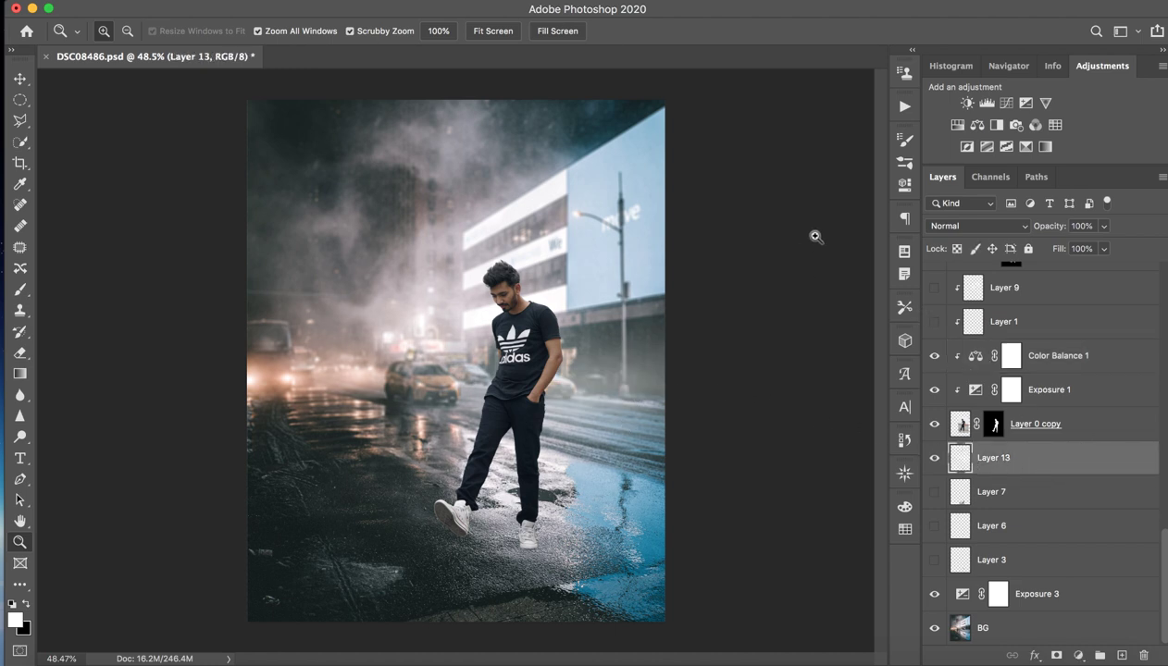
- Try a 1418-pixel fog stroke on Layer 13, undo it, and show the Layer 7 shadow
{"action": "key", "text": "b"}
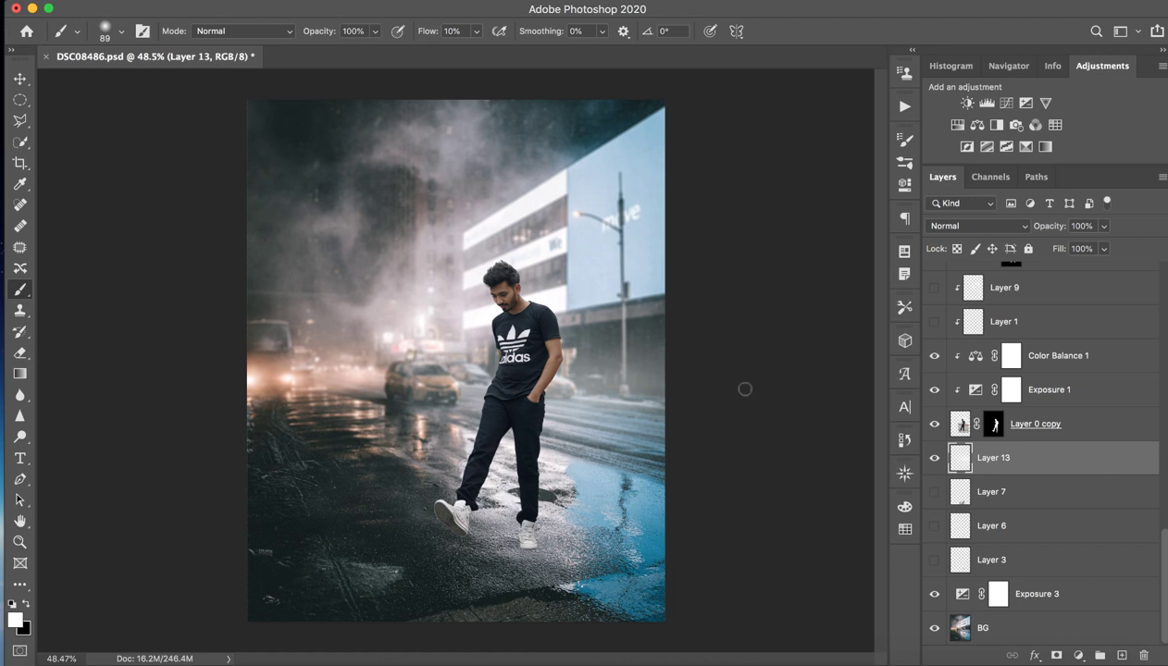
{"action": "left_click", "coordinate": [935, 458]}
{"action": "left_click", "coordinate": [934, 459]}
{"action": "left_click_drag", "start_coordinate": [389, 352], "coordinate": [649, 380]}
{"action": "mouse_move", "coordinate": [336, 288]}
{"action": "left_mouse_down"}
{"action": "mouse_move", "coordinate": [277, 370]}
{"action": "mouse_move", "coordinate": [458, 289]}
{"action": "mouse_move", "coordinate": [431, 236]}
{"action": "left_mouse_up"}
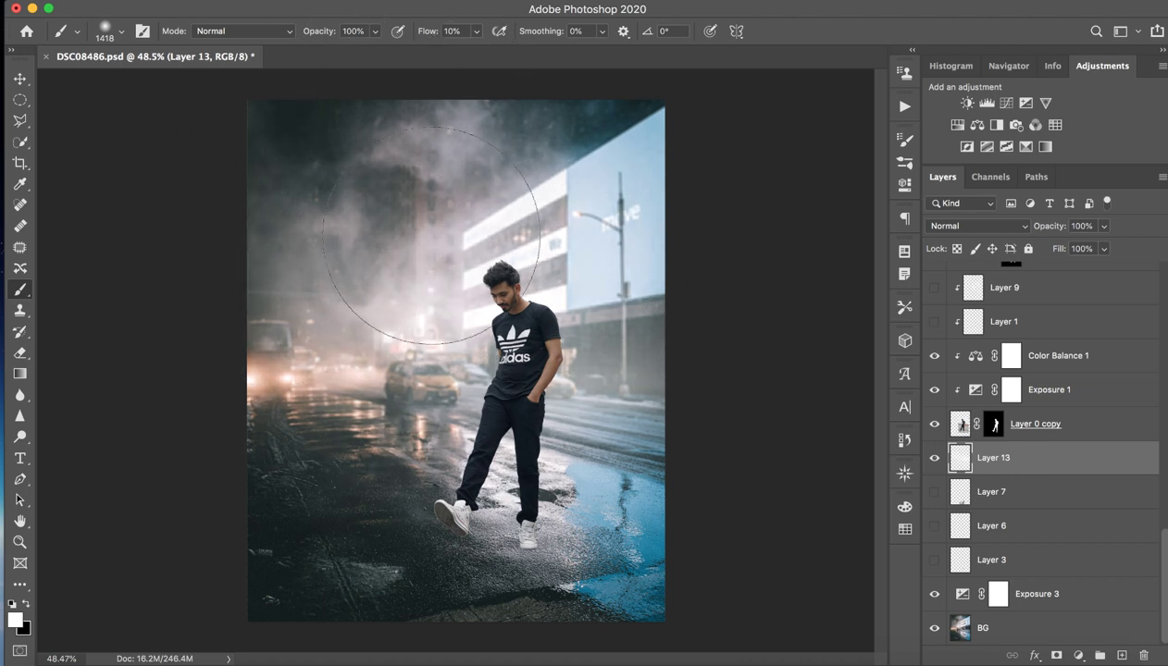
{"action": "key", "text": "ctrl+z"}
{"action": "key", "text": "ctrl+z"}
{"action": "key", "text": "ctrl+z"}
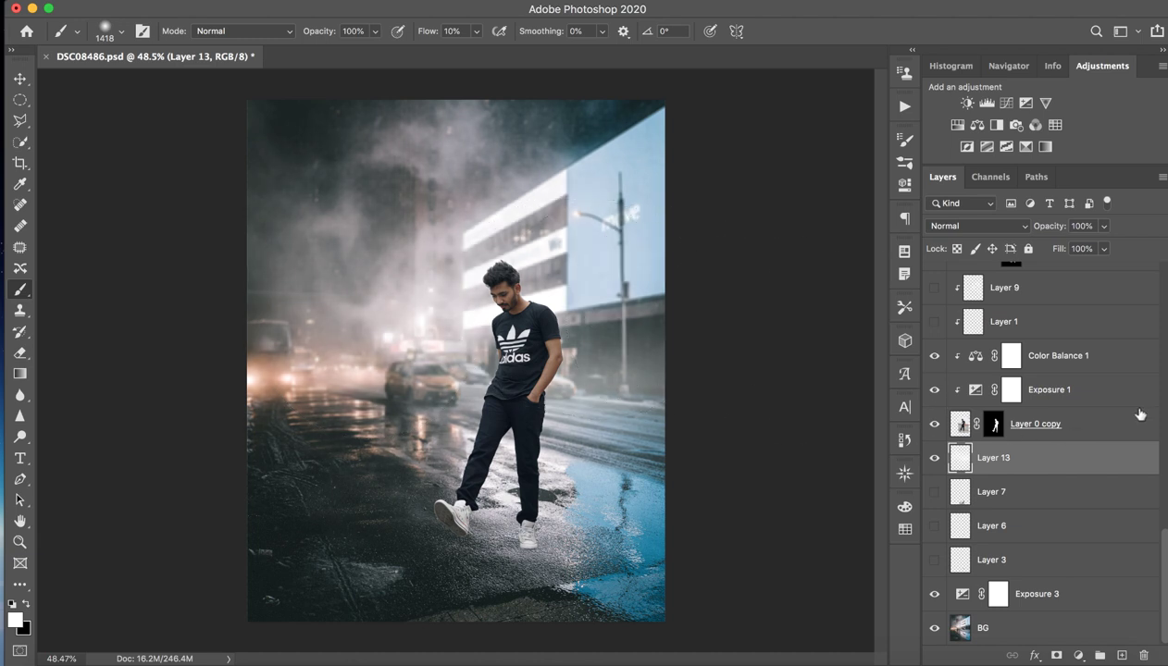
{"action": "left_click", "coordinate": [935, 491]}
- Zoom onto the man's feet and turn on the Layer 6 and Layer 3 shadows
{"action": "left_click", "coordinate": [1032, 492]}
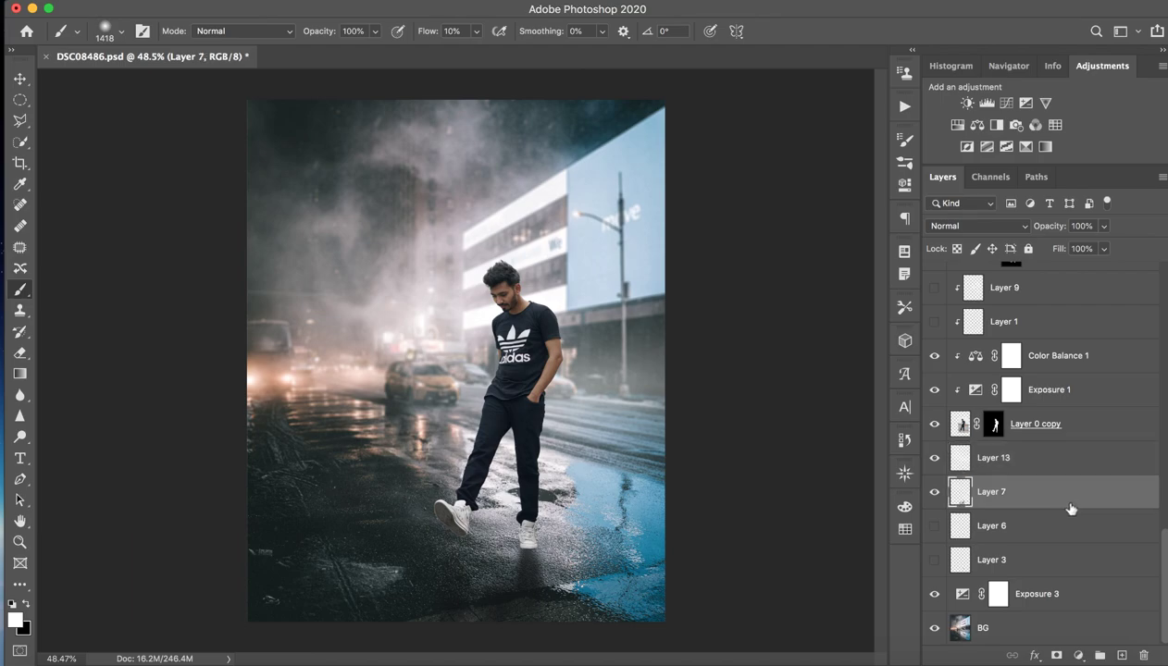
{"action": "mouse_move", "coordinate": [516, 559]}
{"action": "left_mouse_down"}
{"action": "mouse_move", "coordinate": [626, 561]}
{"action": "mouse_move", "coordinate": [626, 409]}
{"action": "mouse_move", "coordinate": [555, 398]}
{"action": "left_mouse_up"}
{"action": "key", "text": "z"}
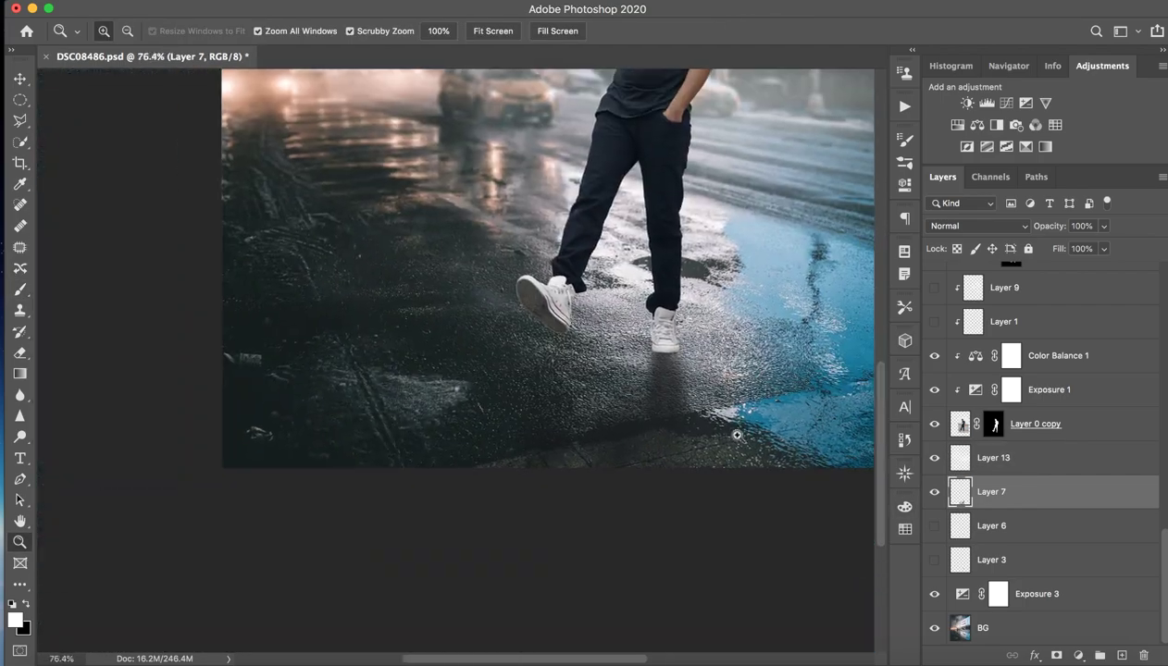
{"action": "left_click", "coordinate": [935, 539]}
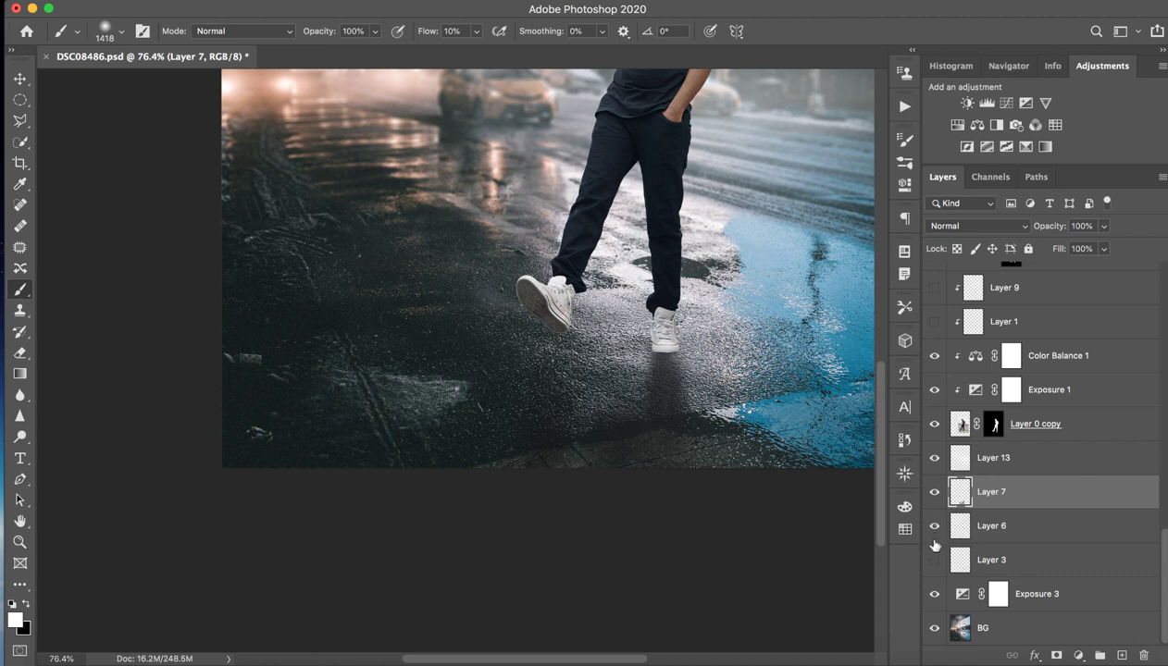
{"action": "left_click", "coordinate": [936, 560]}
{"action": "key", "text": "z"}
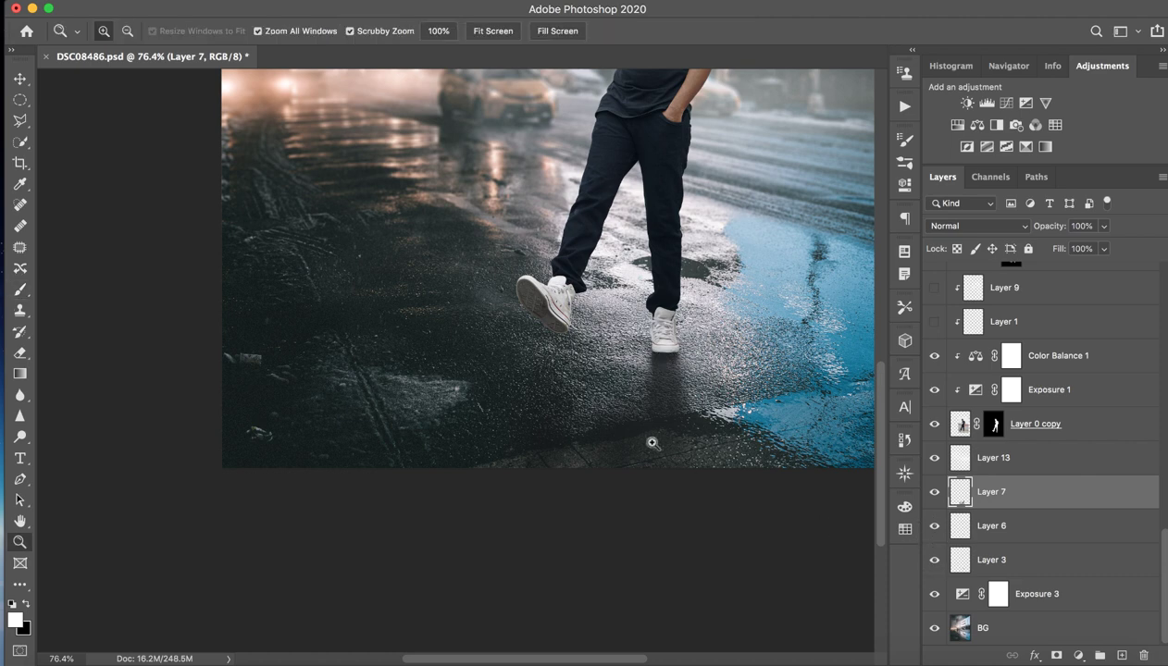
{"action": "mouse_move", "coordinate": [651, 443]}
{"action": "left_mouse_down"}
{"action": "mouse_move", "coordinate": [516, 508]}
{"action": "mouse_move", "coordinate": [648, 508]}
{"action": "left_mouse_up"}
{"action": "key", "text": "b"}
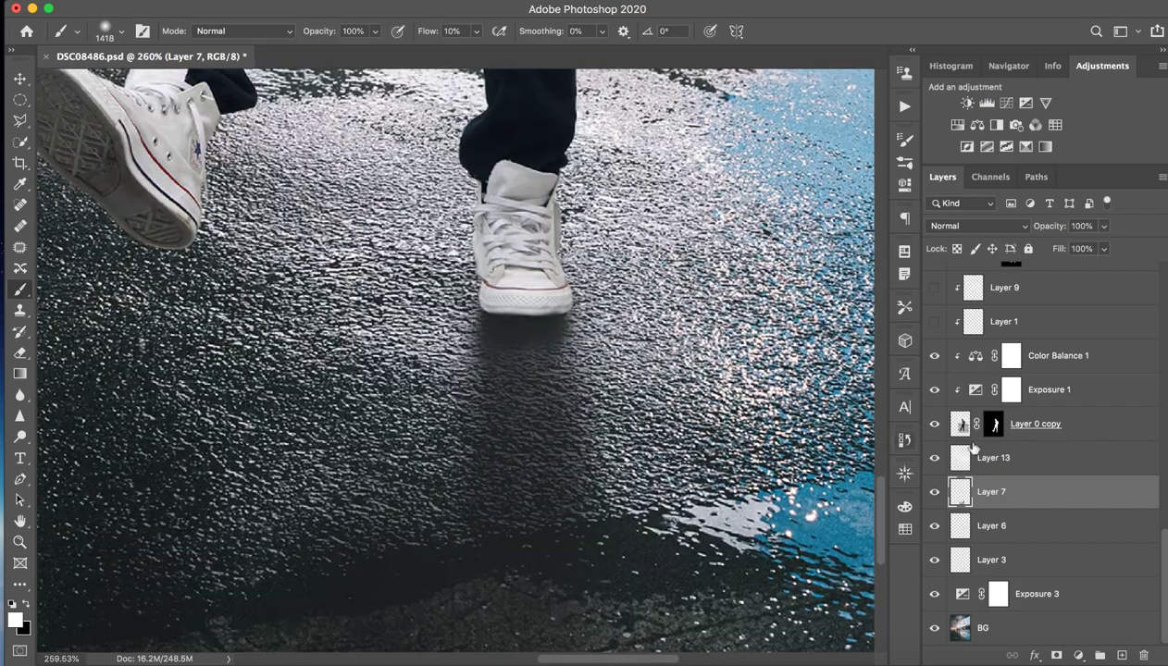
- Hide shadow Layers 7, 6 and 3 and add a new Layer 23 above Layer 7
{"action": "left_click_drag", "start_coordinate": [936, 499], "coordinate": [934, 558]}
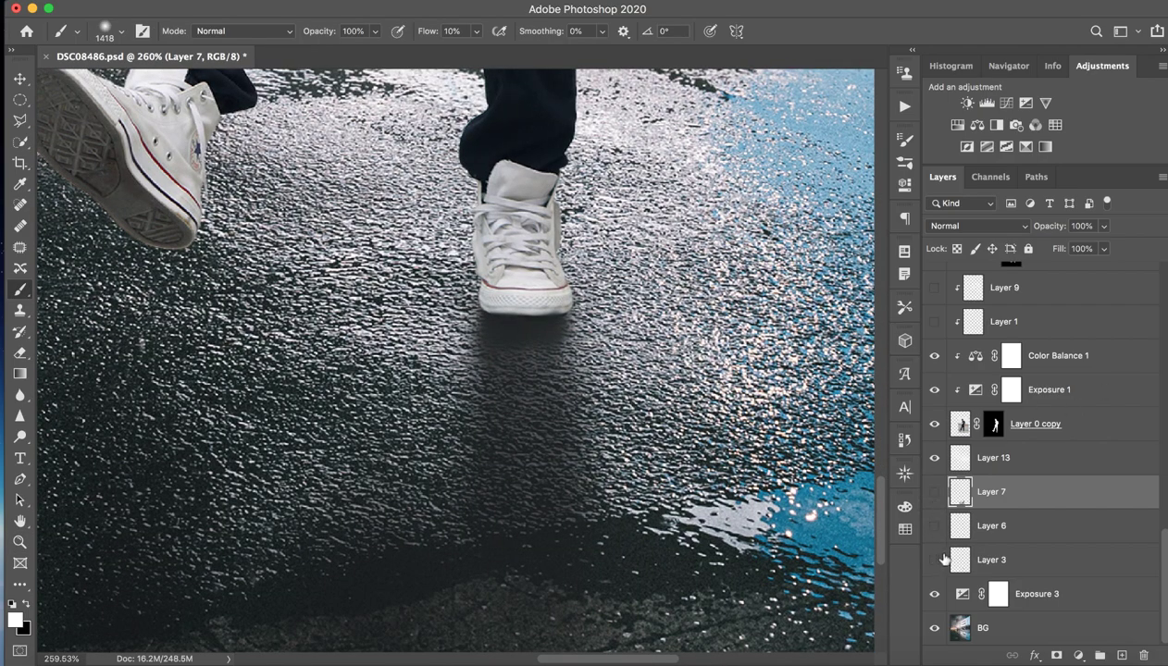
{"action": "left_click", "coordinate": [1090, 563]}
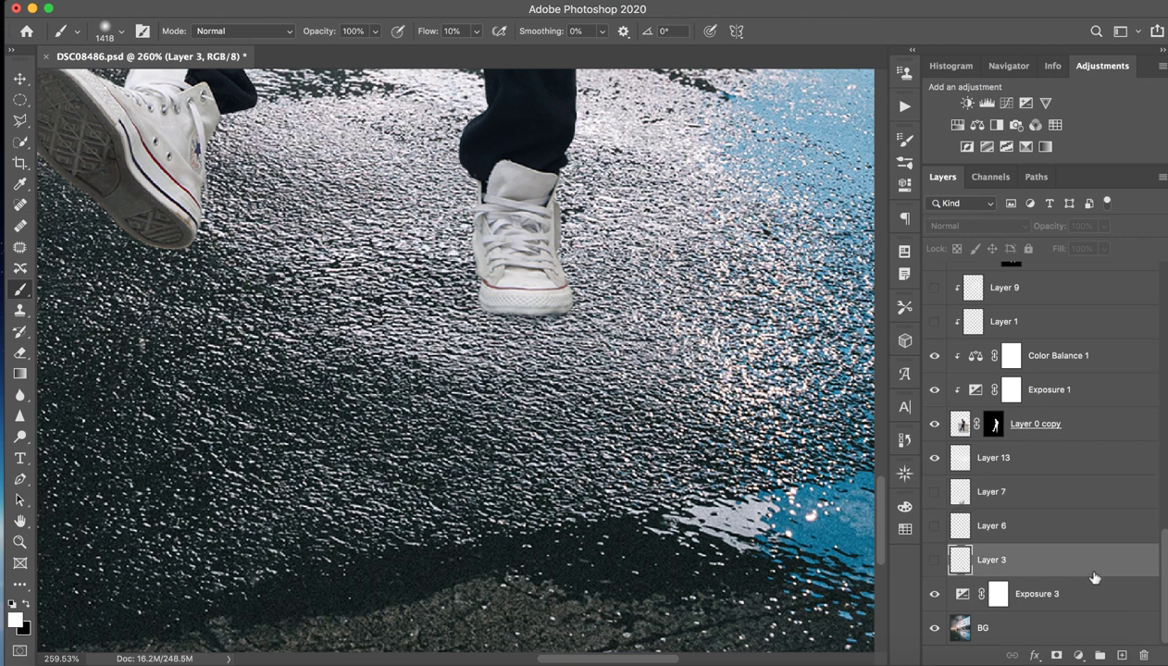
{"action": "key", "text": "alt+bracketright"}
{"action": "left_click", "coordinate": [1083, 491]}
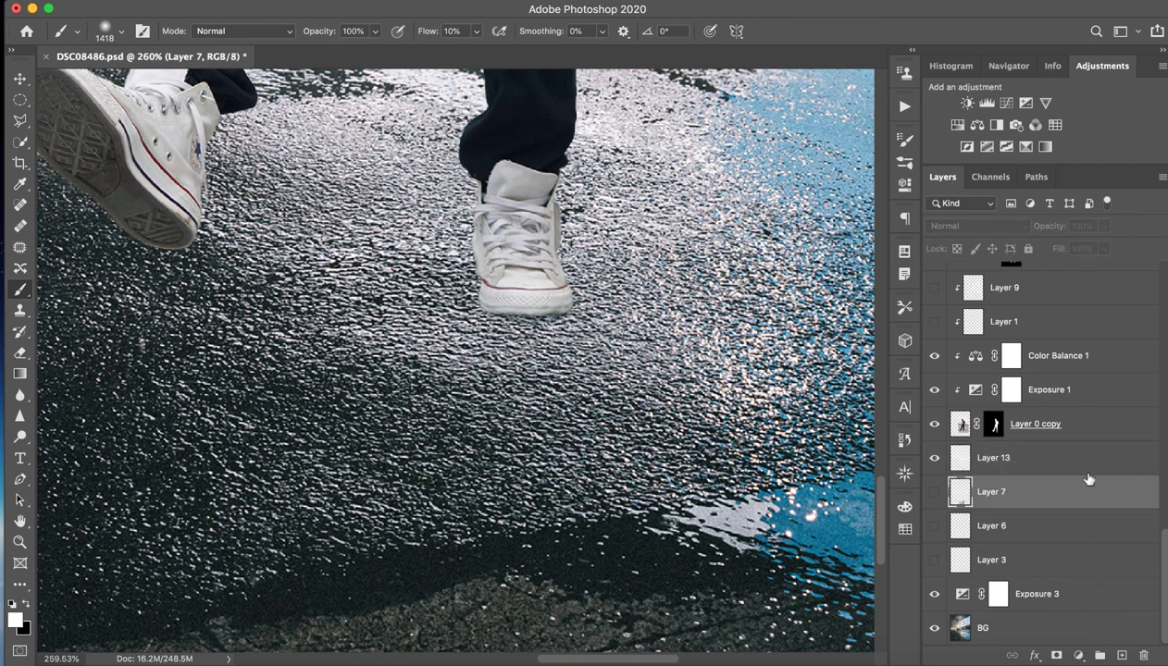
{"action": "left_click", "coordinate": [1121, 655]}
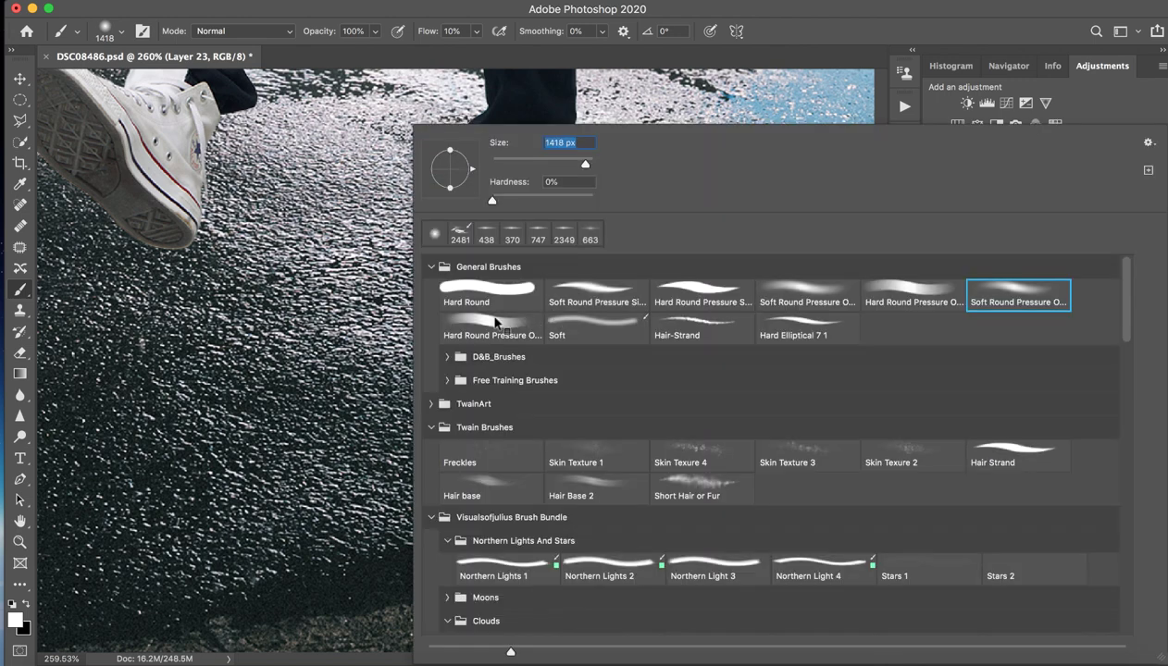
- Shrink the brush to a small tip of about 24 pixels and make black the painting colour
{"action": "right_click", "coordinate": [576, 319]}
{"action": "left_click", "coordinate": [811, 13]}
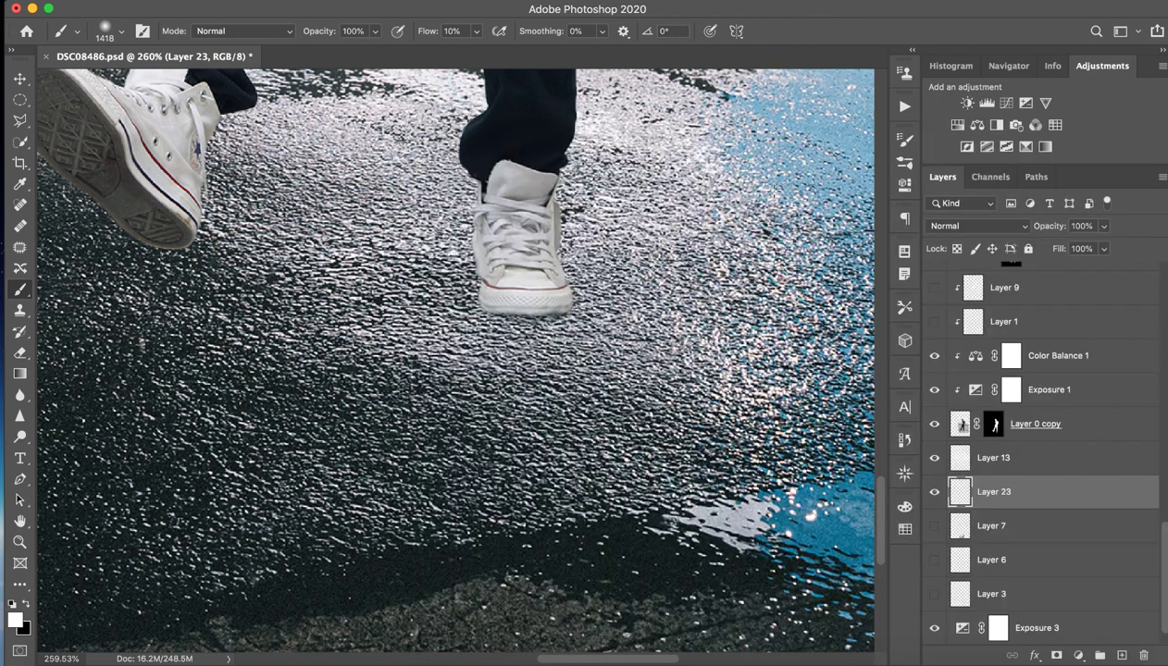
{"action": "left_click_drag", "start_coordinate": [657, 340], "coordinate": [555, 340]}
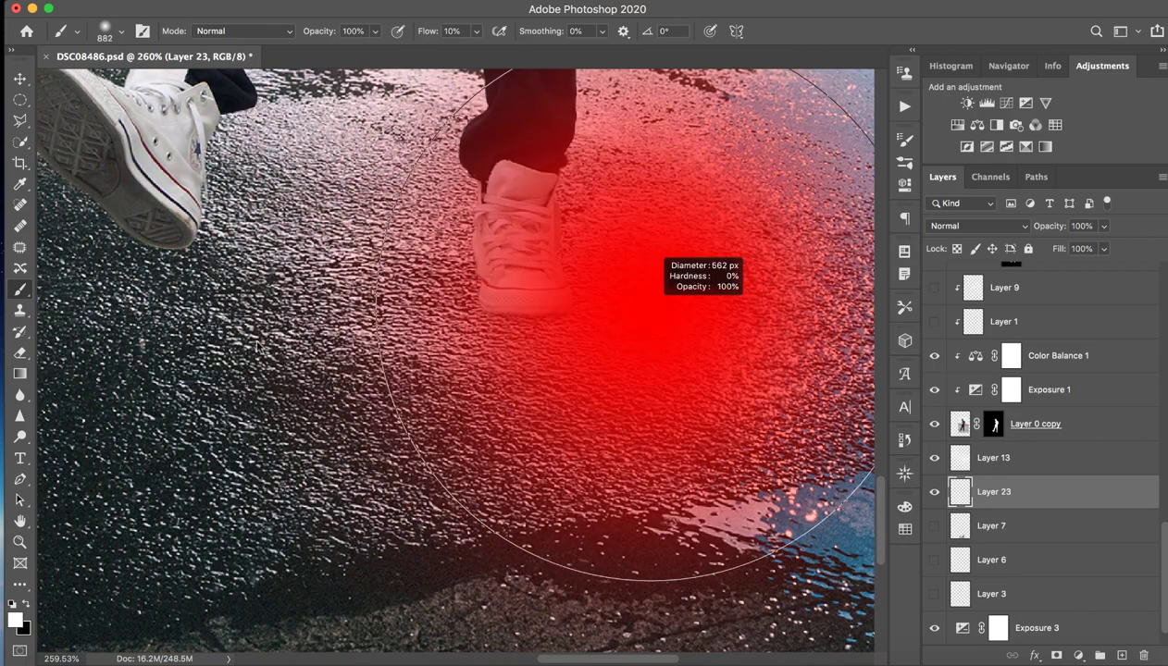
{"action": "left_click_drag", "start_coordinate": [534, 261], "coordinate": [519, 261]}
{"action": "left_click_drag", "start_coordinate": [607, 305], "coordinate": [601, 302]}
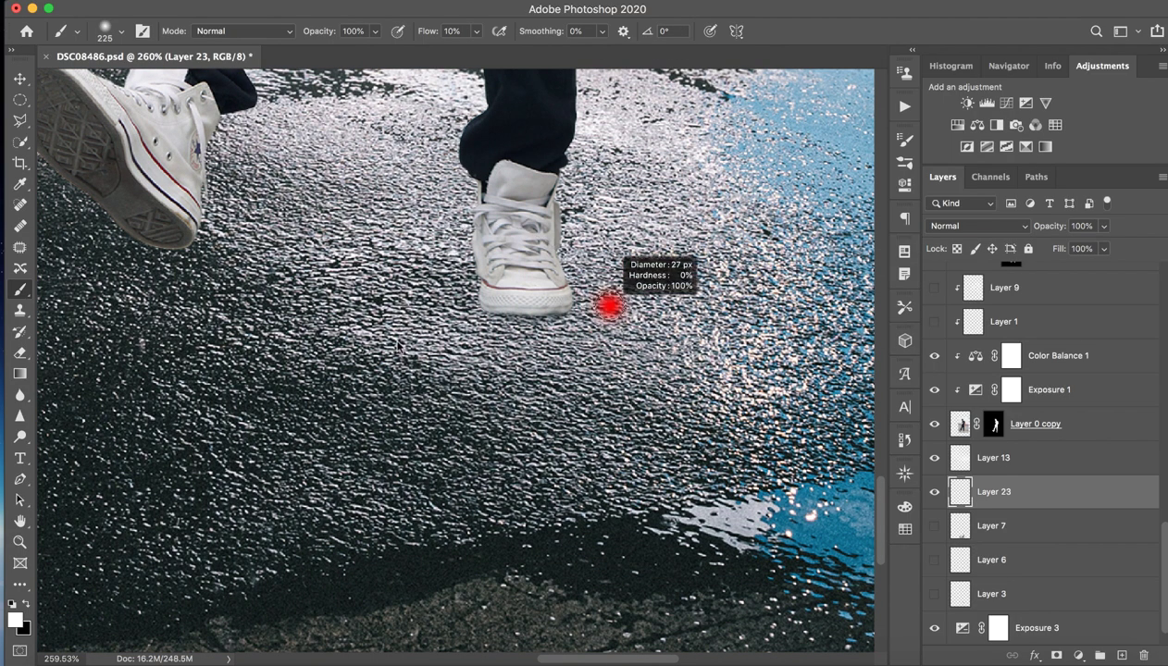
{"action": "key", "text": "x"}
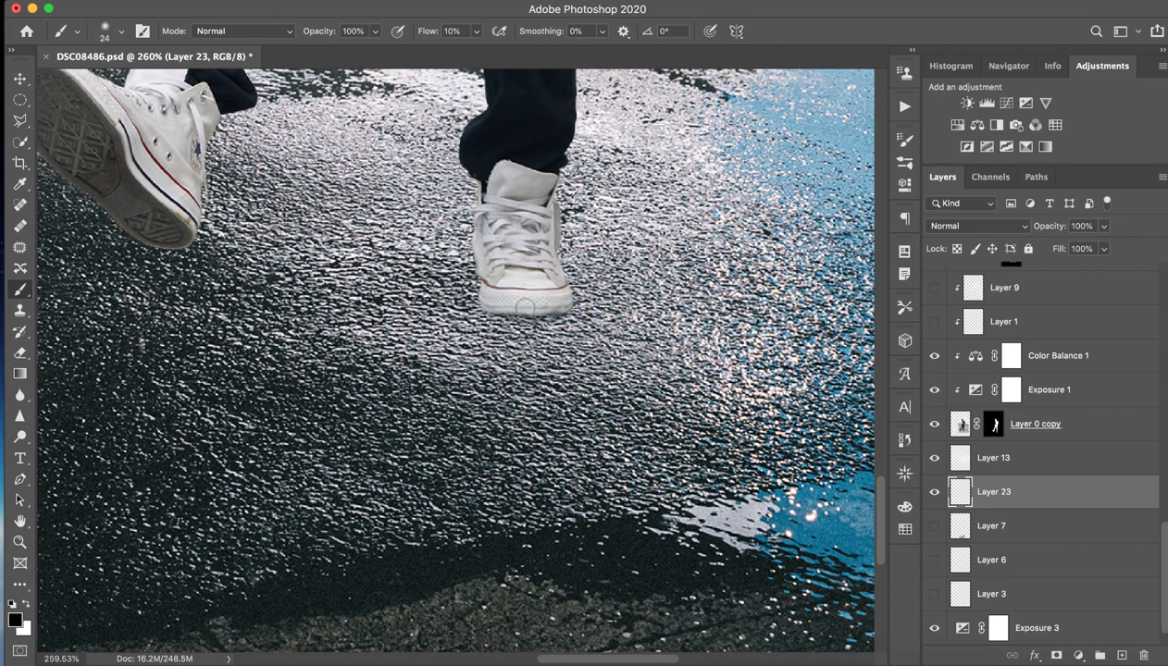
{"action": "mouse_move", "coordinate": [498, 306]}
{"action": "left_mouse_down"}
{"action": "mouse_move", "coordinate": [554, 298]}
{"action": "mouse_move", "coordinate": [532, 320]}
{"action": "mouse_move", "coordinate": [495, 319]}
{"action": "left_mouse_up"}
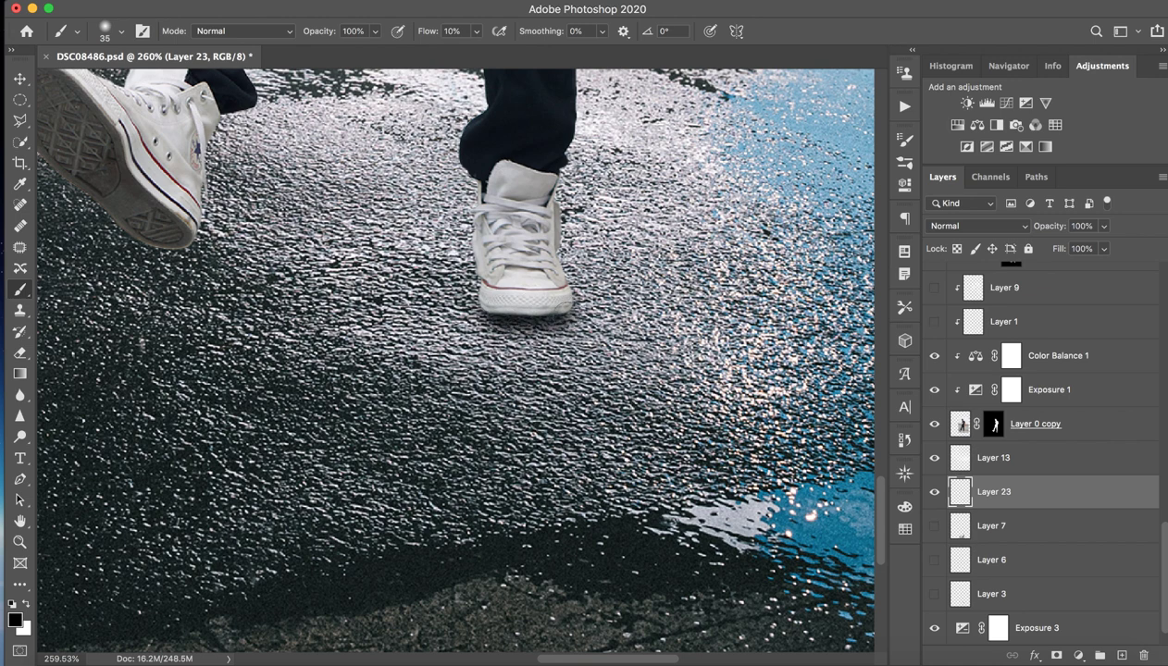
- Check the shoes zoomed in and out, then add Layer 24 above Layer 23
{"action": "key", "text": "z"}
{"action": "scroll", "coordinate": [604, 335], "scroll_direction": "down", "scroll_amount": 10}
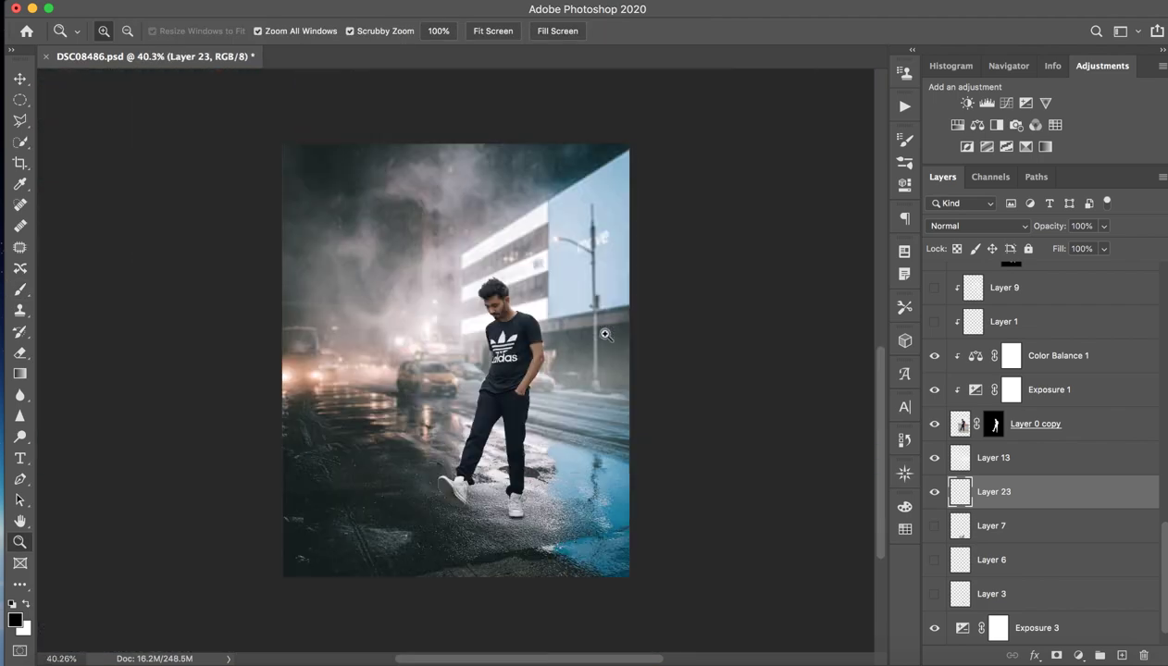
{"action": "left_click_drag", "start_coordinate": [519, 539], "coordinate": [630, 543]}
{"action": "key", "text": "b"}
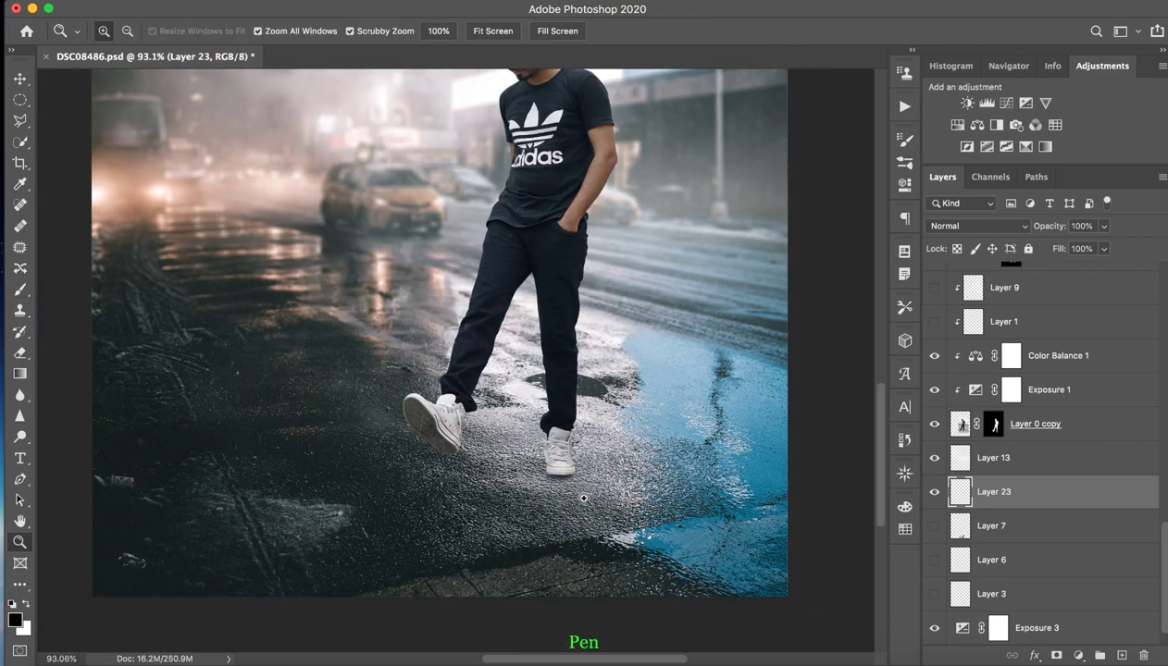
{"action": "left_click_drag", "start_coordinate": [616, 515], "coordinate": [594, 543]}
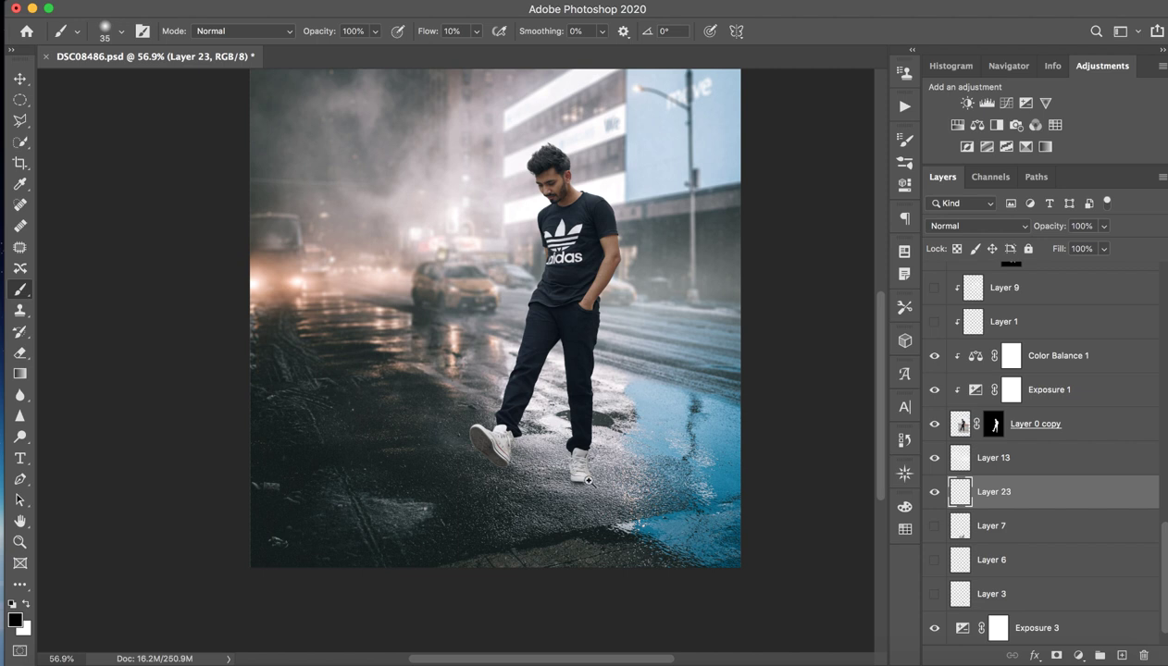
{"action": "left_click_drag", "start_coordinate": [588, 481], "coordinate": [592, 481]}
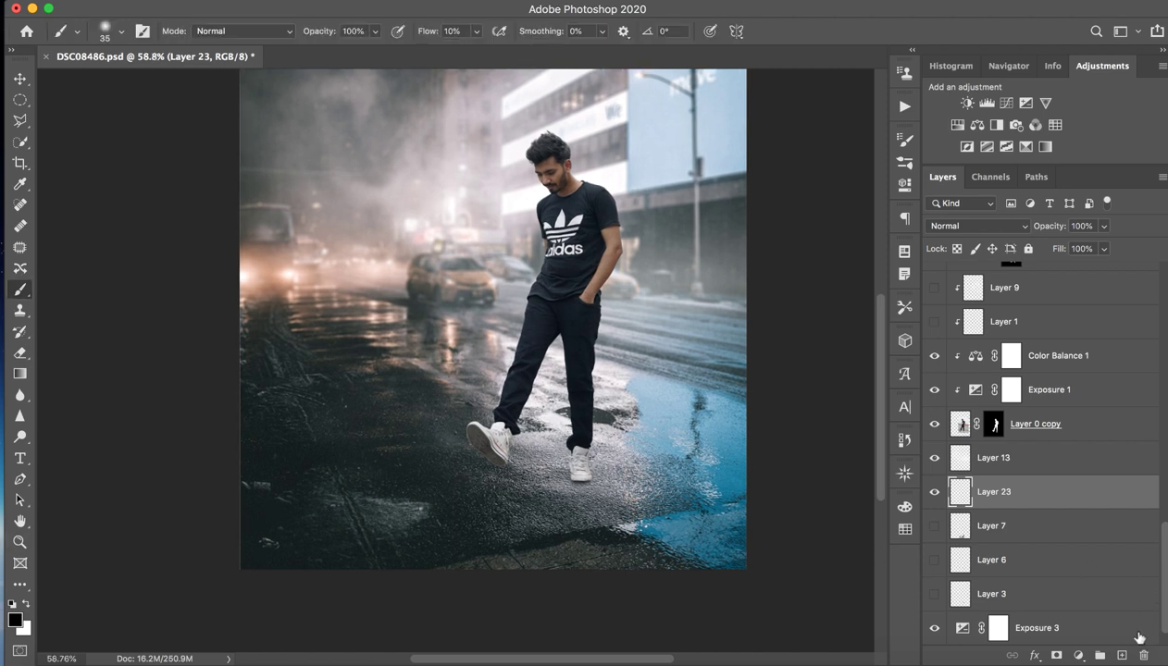
{"action": "left_click", "coordinate": [1120, 655]}
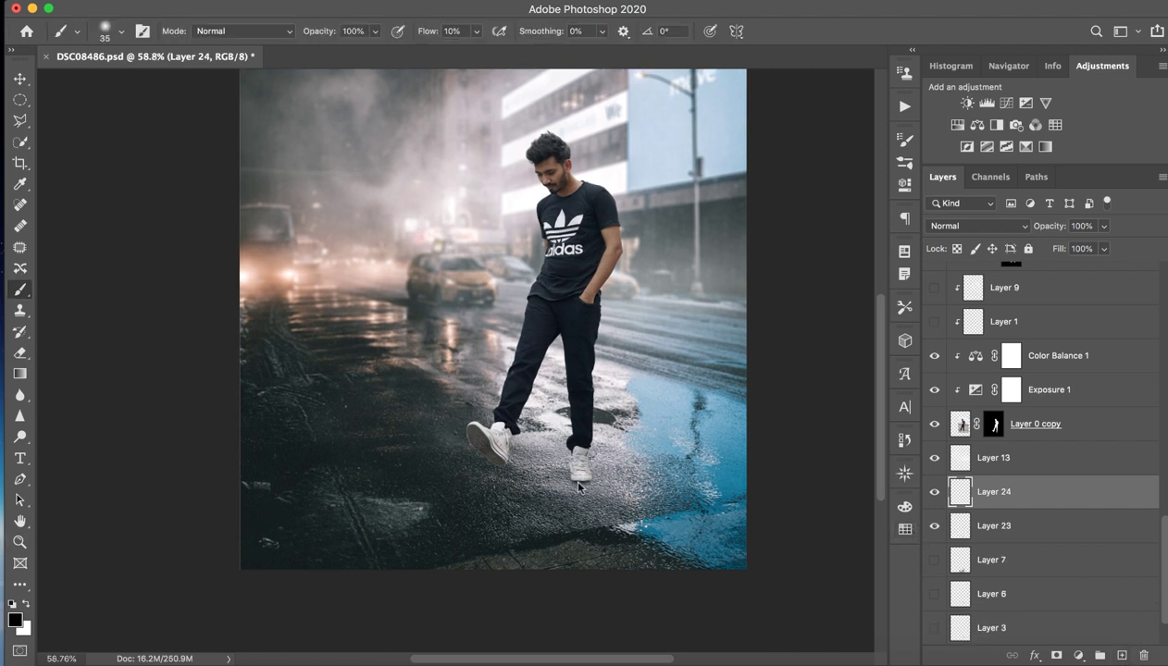
- Paint a soft shadow under the right shoe on Layer 24 with an 82-pixel brush
{"action": "left_click_drag", "start_coordinate": [578, 486], "coordinate": [611, 486]}
{"action": "left_click_drag", "start_coordinate": [581, 474], "coordinate": [581, 507]}
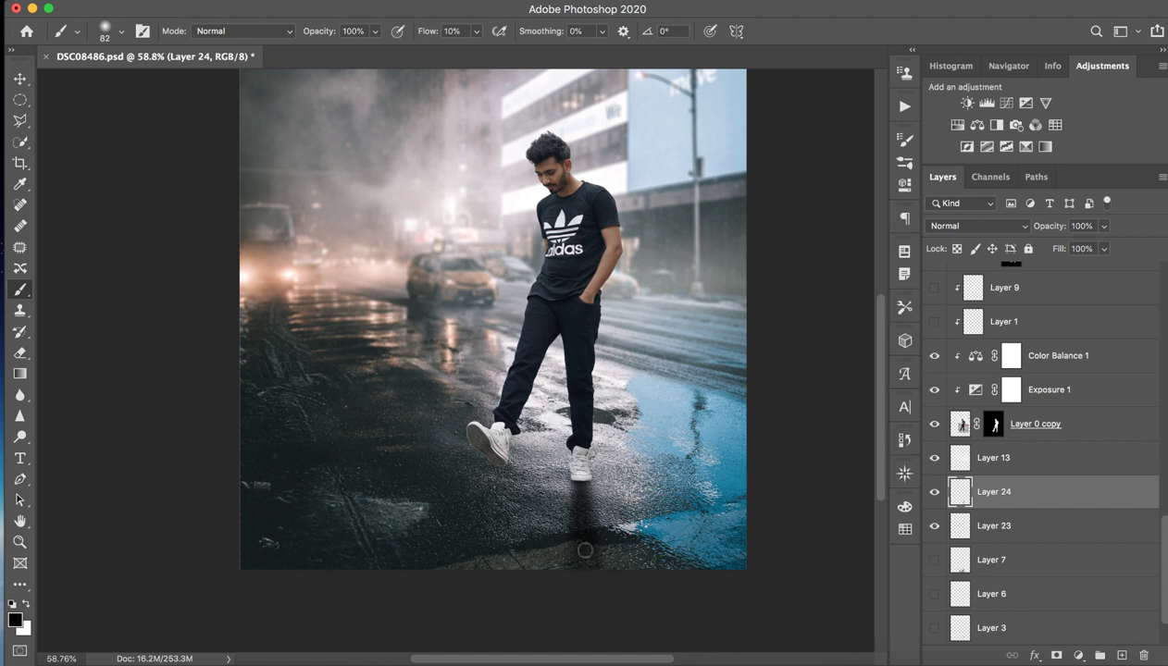
{"action": "left_click_drag", "start_coordinate": [636, 561], "coordinate": [741, 539]}
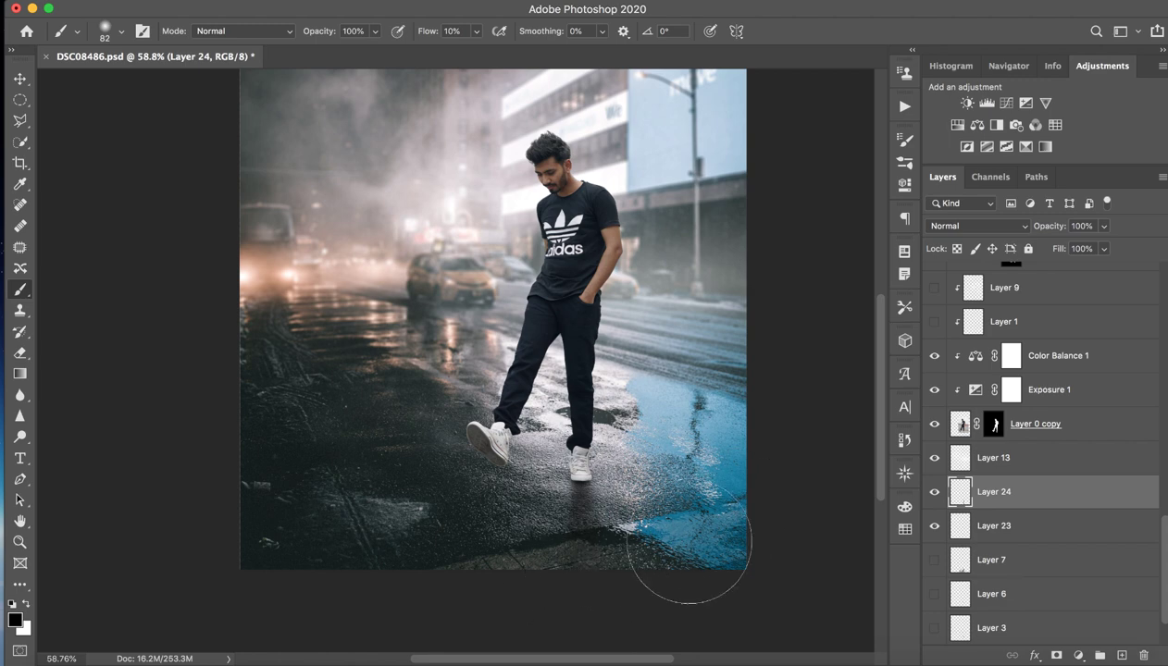
{"action": "key", "text": "z"}
{"action": "left_click_drag", "start_coordinate": [587, 505], "coordinate": [611, 505]}
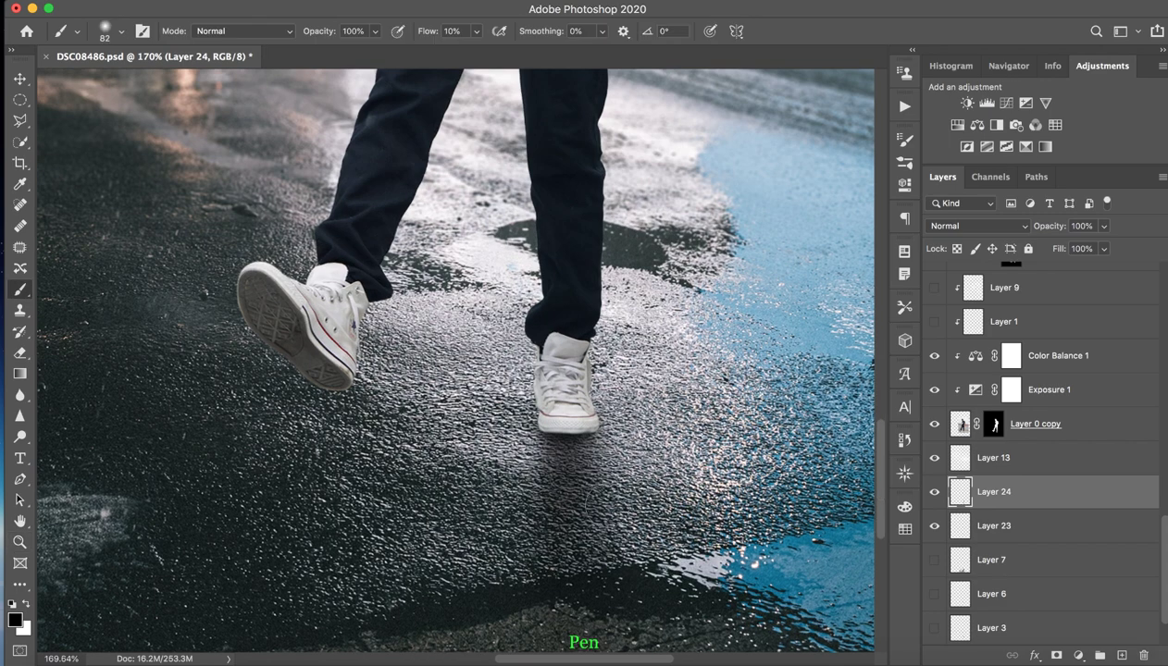
- Add Layer 25 and paint a darker shadow below the right shoe at 100% flow, 88-pixel brush
{"action": "left_click", "coordinate": [1121, 655]}
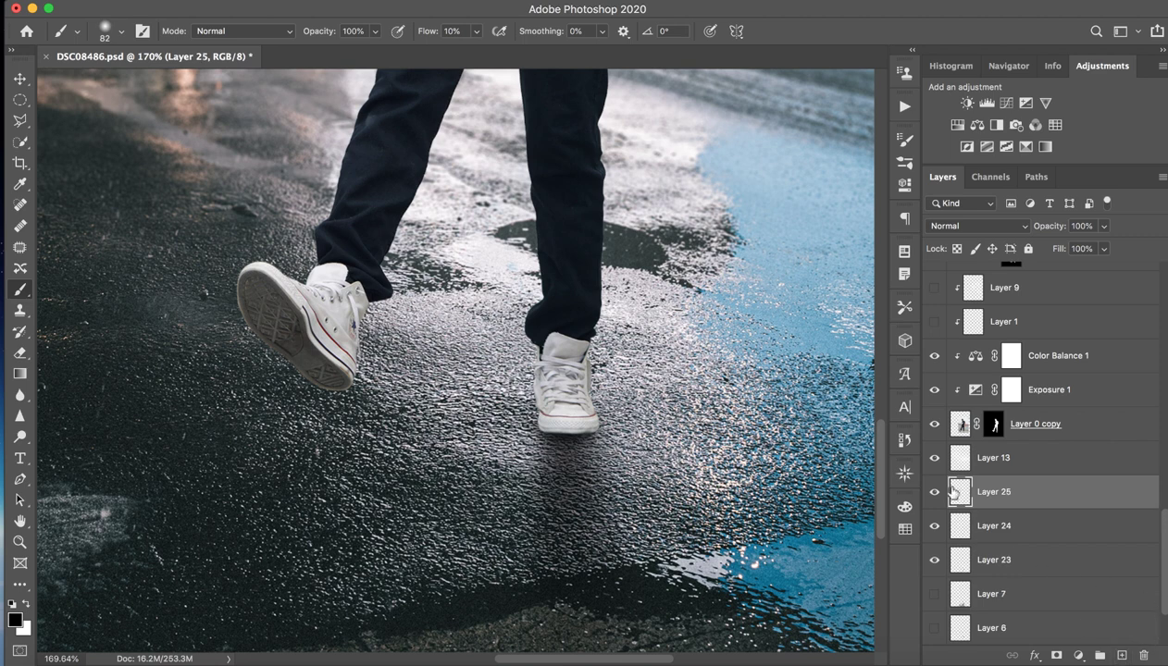
{"action": "left_click_drag", "start_coordinate": [425, 37], "coordinate": [467, 37]}
{"action": "left_click_drag", "start_coordinate": [569, 417], "coordinate": [566, 443]}
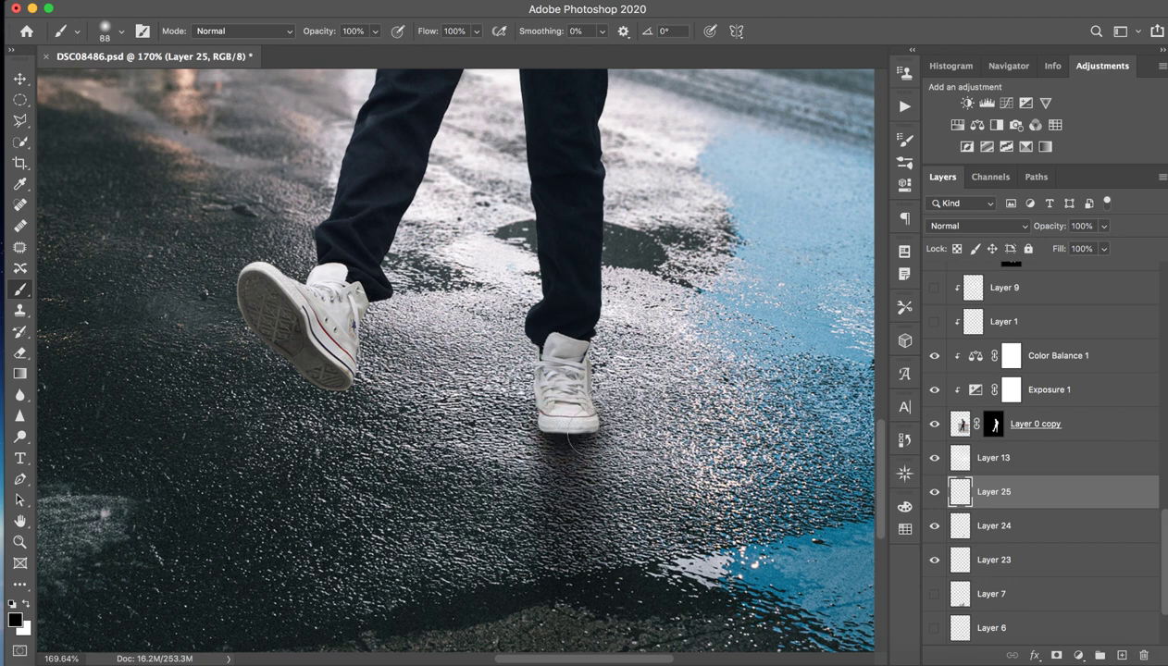
{"action": "mouse_move", "coordinate": [561, 437]}
{"action": "left_mouse_down"}
{"action": "mouse_move", "coordinate": [559, 458]}
{"action": "mouse_move", "coordinate": [597, 463]}
{"action": "mouse_move", "coordinate": [581, 490]}
{"action": "left_mouse_up"}
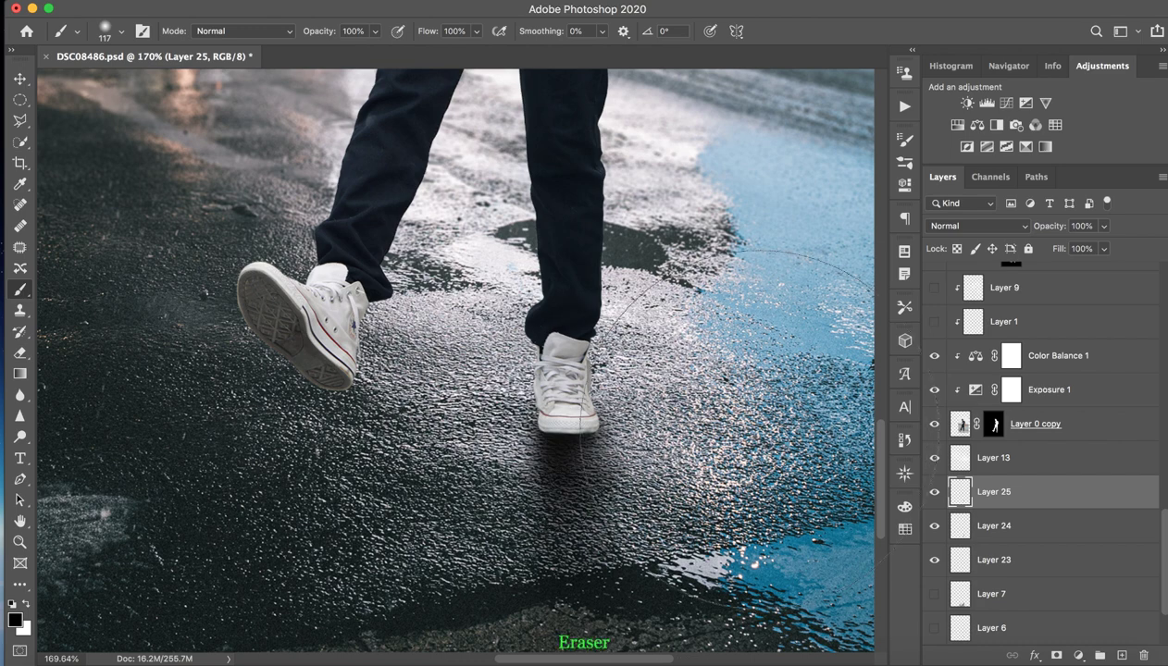
{"action": "left_click_drag", "start_coordinate": [731, 426], "coordinate": [639, 422]}
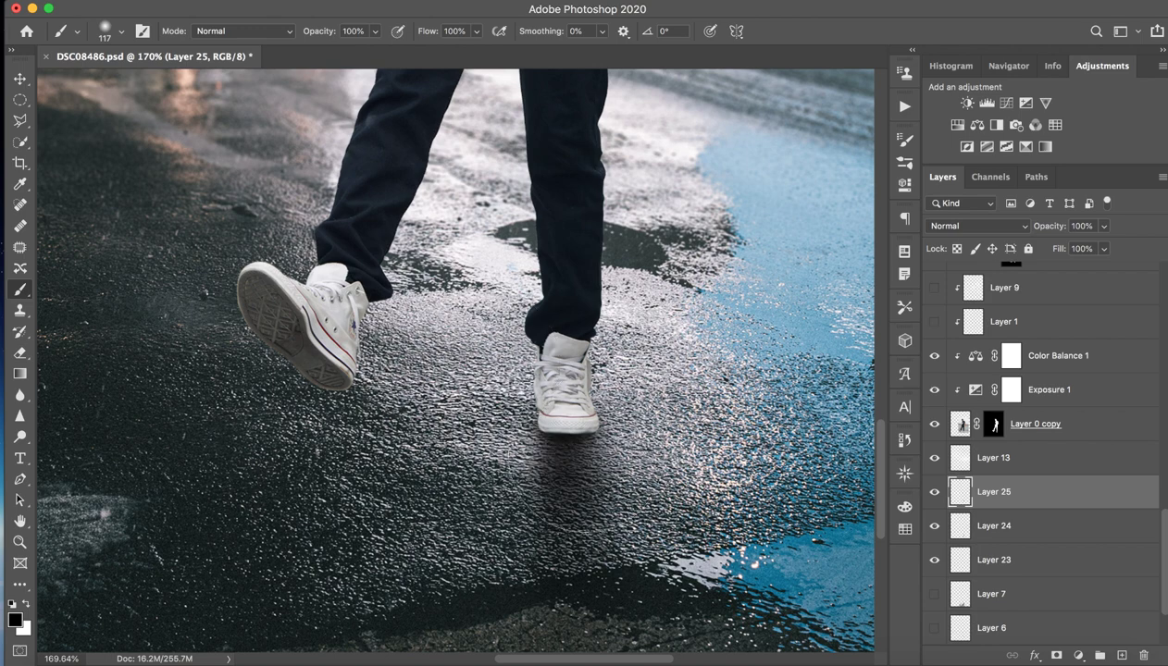
{"action": "key", "text": "z"}
{"action": "left_click_drag", "start_coordinate": [690, 420], "coordinate": [610, 421]}
{"action": "key", "text": "b"}
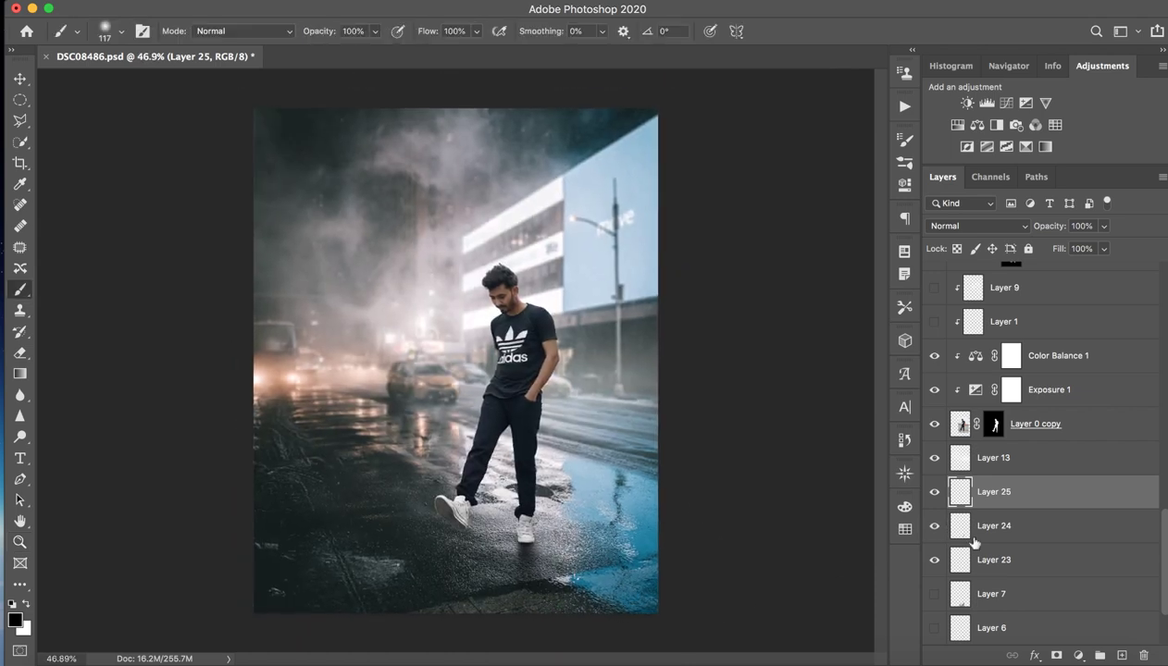
- Delete Layers 23–25, show the Layer 3 shadow, and darken the shadow beneath the right shoe
{"action": "left_click", "coordinate": [1032, 559], "text": "shift"}
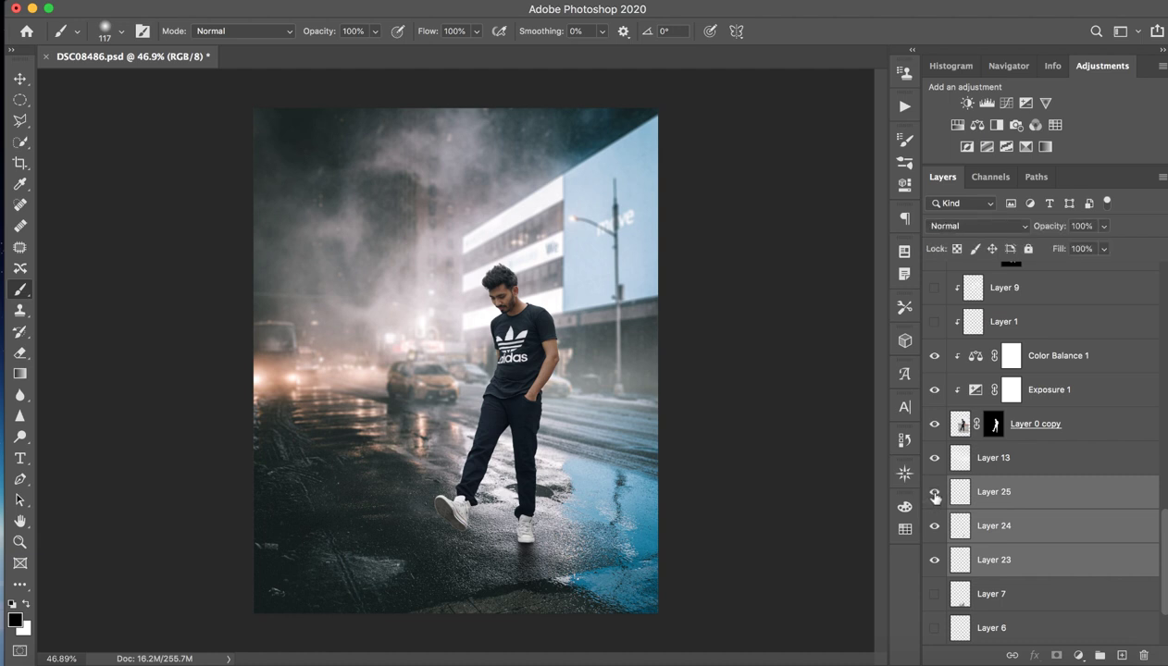
{"action": "mouse_move", "coordinate": [935, 498]}
{"action": "left_mouse_down"}
{"action": "mouse_move", "coordinate": [935, 560]}
{"action": "mouse_move", "coordinate": [934, 491]}
{"action": "left_mouse_up"}
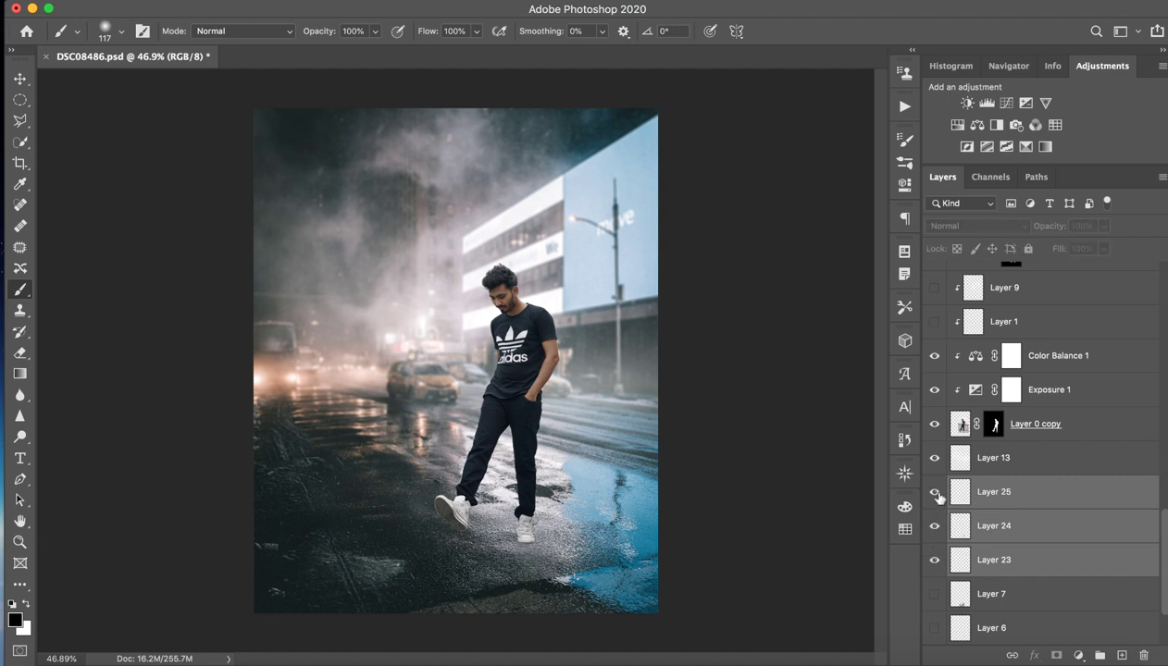
{"action": "left_click", "coordinate": [1144, 656]}
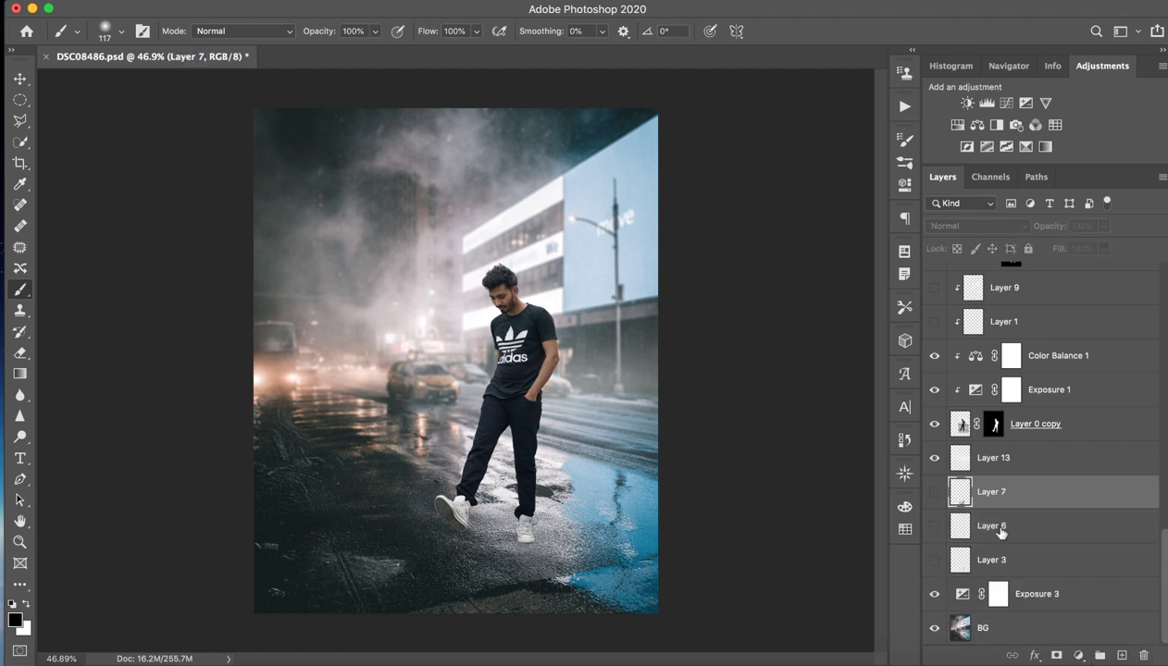
{"action": "left_click", "coordinate": [935, 560]}
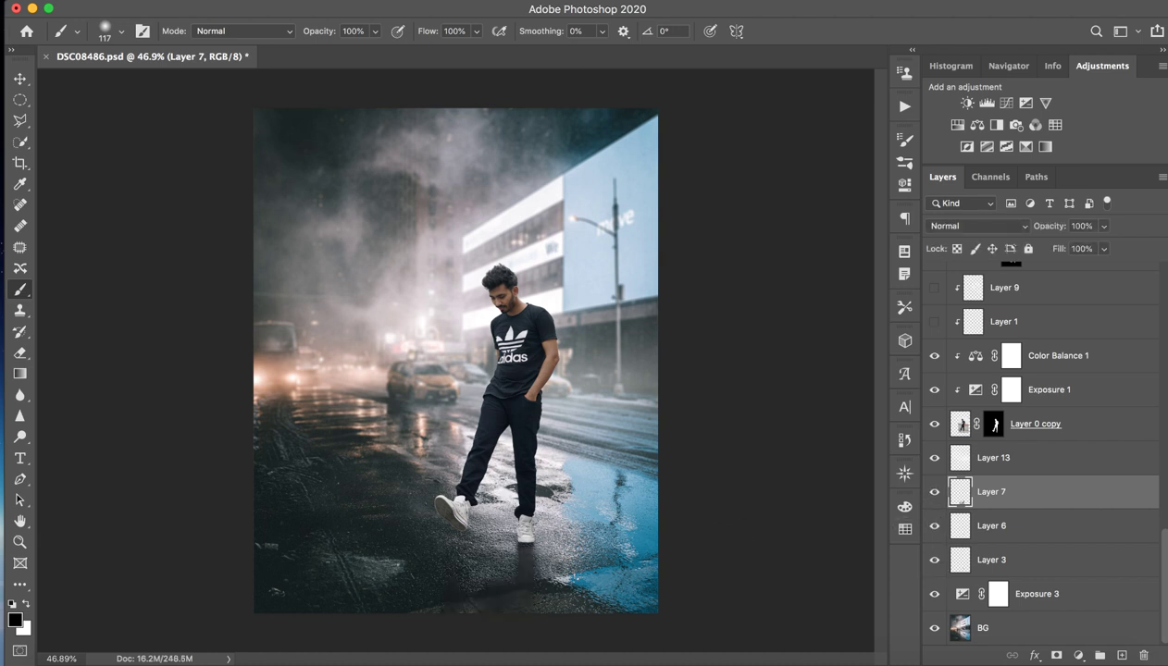
{"action": "left_click_drag", "start_coordinate": [527, 560], "coordinate": [530, 591]}
- Turn on Layer 1 and compare its effect on the man's shirt sleeve up close
{"action": "left_click", "coordinate": [1036, 332]}
{"action": "scroll", "coordinate": [1029, 333], "scroll_direction": "up", "scroll_amount": 3}
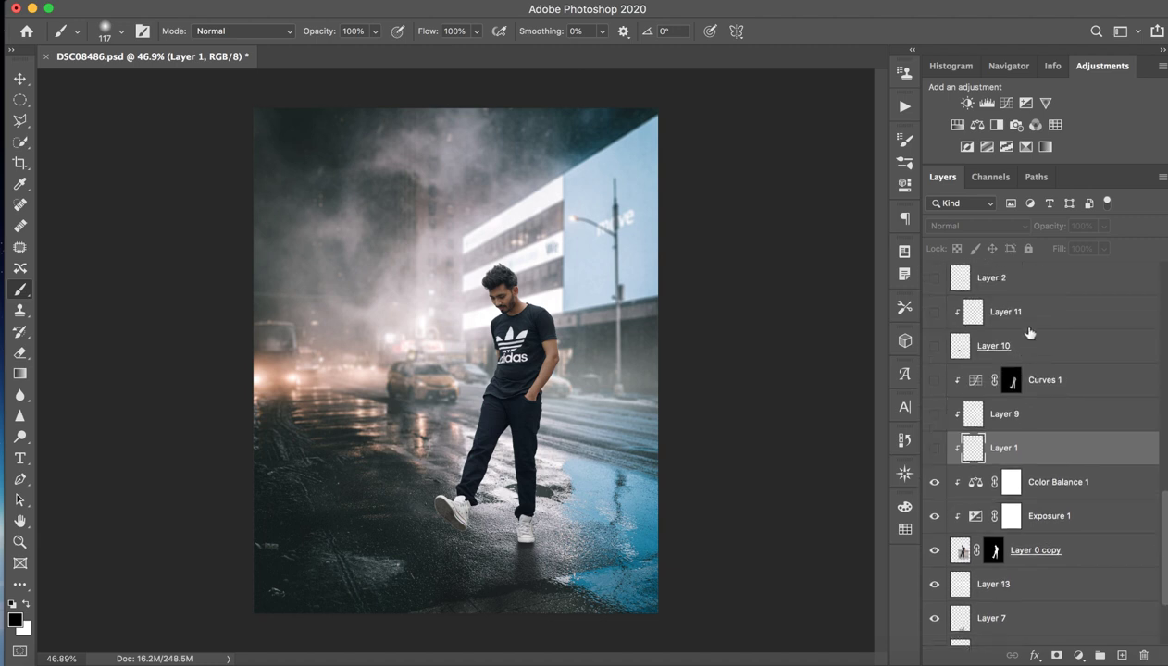
{"action": "left_click", "coordinate": [935, 449]}
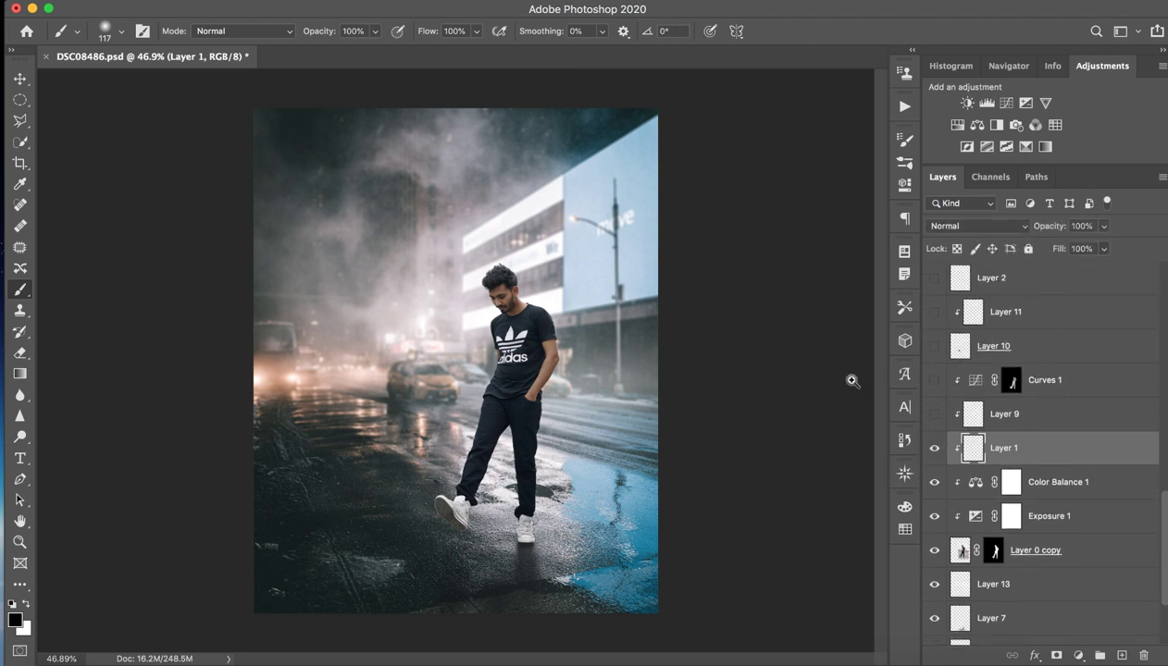
{"action": "left_click_drag", "start_coordinate": [532, 271], "coordinate": [660, 242]}
{"action": "left_click_drag", "start_coordinate": [580, 468], "coordinate": [550, 186]}
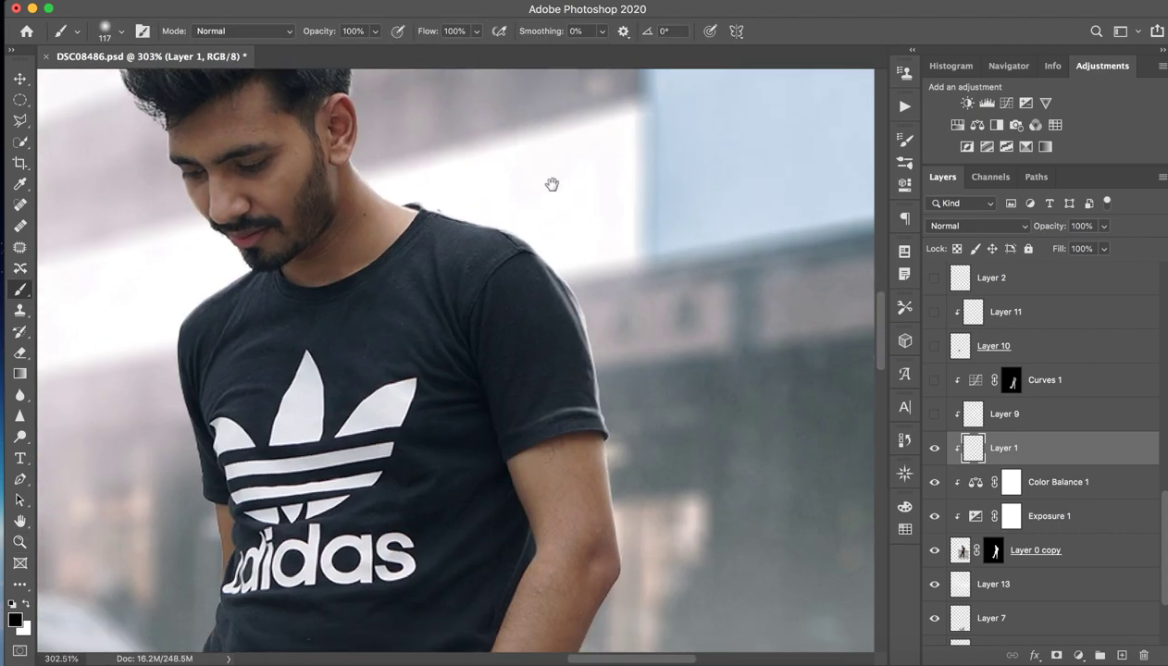
{"action": "mouse_move", "coordinate": [649, 315]}
{"action": "left_mouse_down"}
{"action": "mouse_move", "coordinate": [745, 326]}
{"action": "mouse_move", "coordinate": [738, 287]}
{"action": "left_mouse_up"}
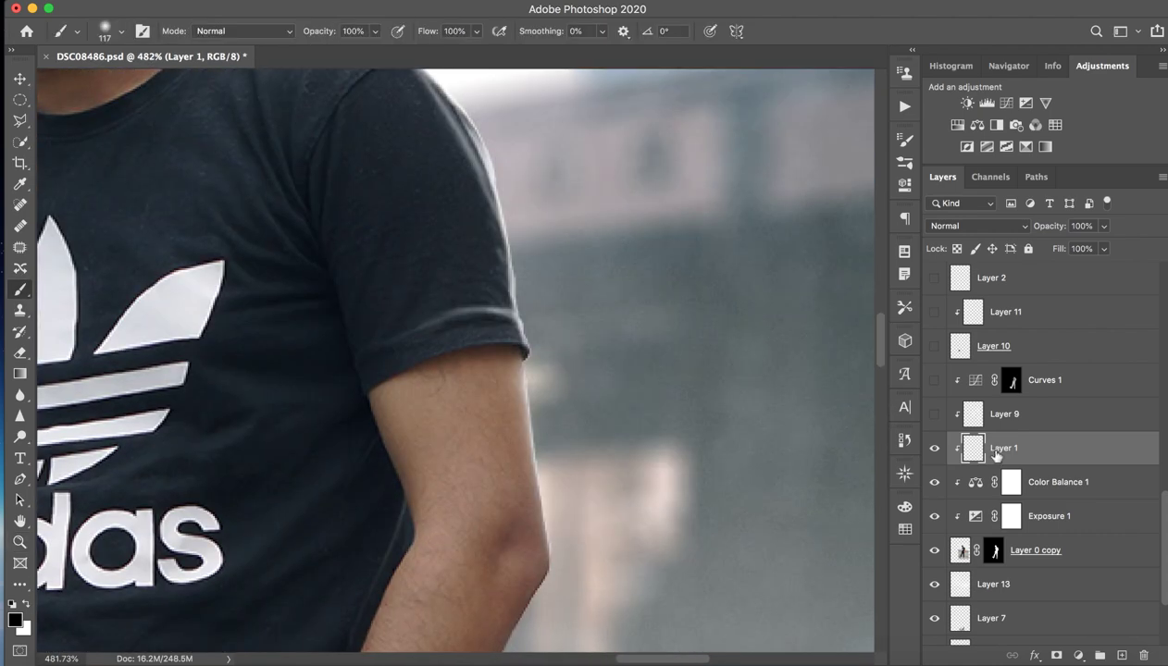
{"action": "left_click", "coordinate": [935, 448]}
{"action": "left_click", "coordinate": [935, 448]}
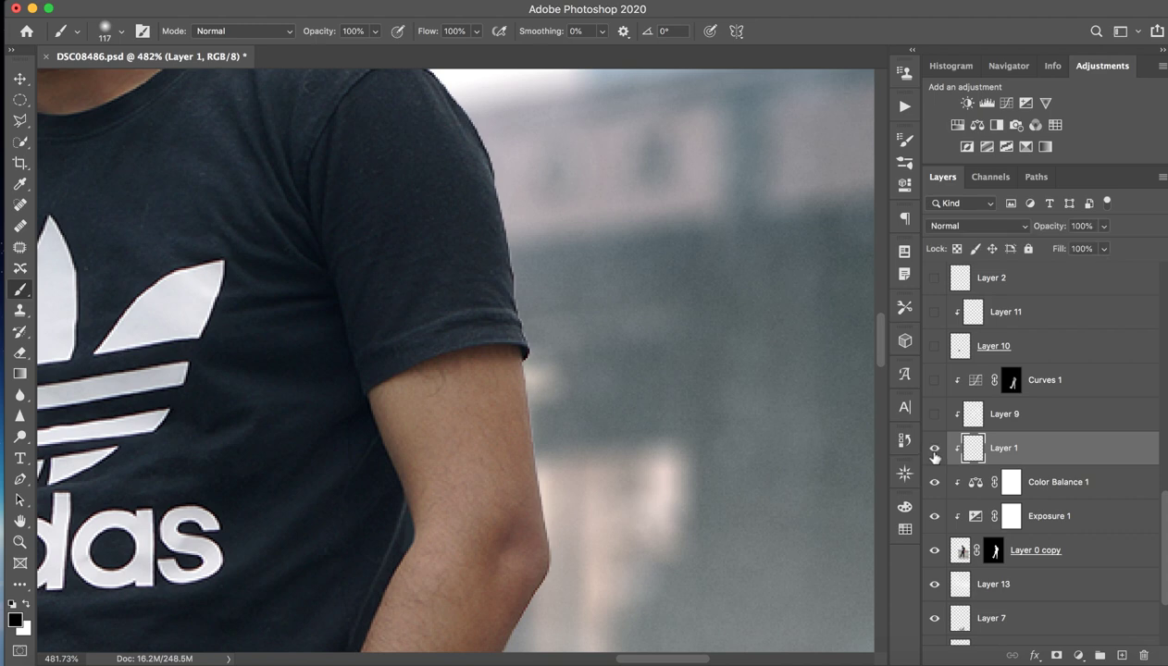
{"action": "scroll", "coordinate": [692, 370], "scroll_direction": "up", "scroll_amount": 3}
{"action": "scroll", "coordinate": [696, 399], "scroll_direction": "up", "scroll_amount": 3}
{"action": "mouse_move", "coordinate": [796, 411]}
{"action": "left_mouse_down"}
{"action": "mouse_move", "coordinate": [743, 411]}
{"action": "mouse_move", "coordinate": [682, 353]}
{"action": "mouse_move", "coordinate": [648, 347]}
{"action": "left_mouse_up"}
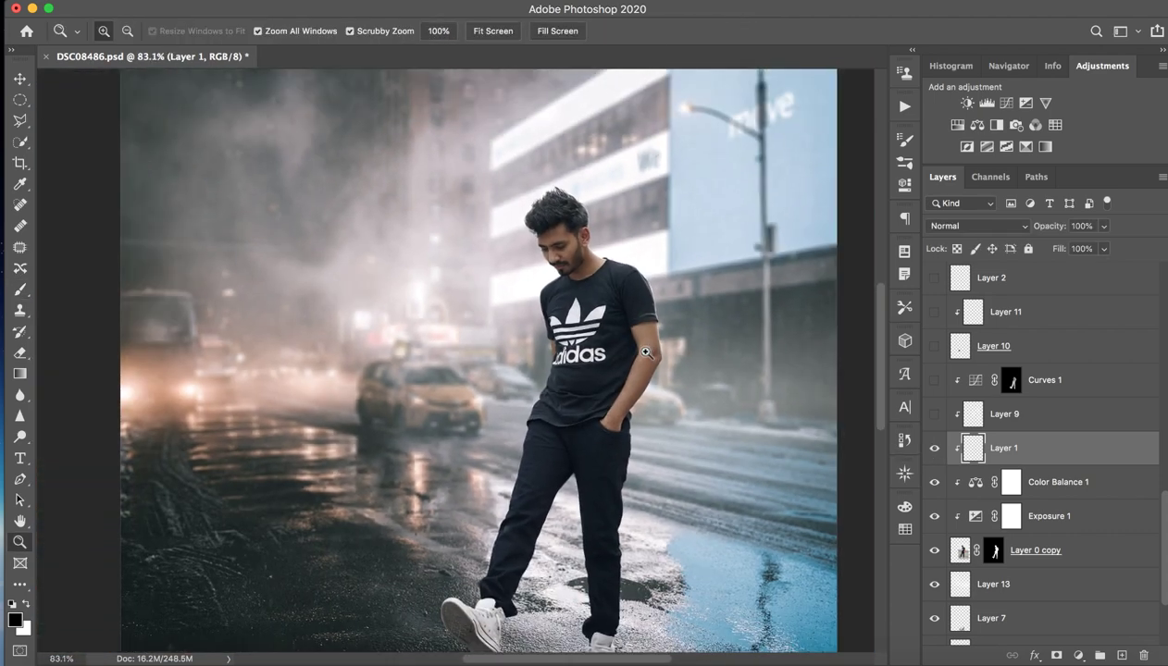
{"action": "mouse_move", "coordinate": [685, 306]}
{"action": "left_mouse_down"}
{"action": "mouse_move", "coordinate": [636, 230]}
{"action": "mouse_move", "coordinate": [685, 229]}
{"action": "mouse_move", "coordinate": [528, 242]}
{"action": "mouse_move", "coordinate": [660, 239]}
{"action": "left_mouse_up"}
- Paint a white rim-light highlight along the man's neck and jawline
{"action": "key", "text": "b"}
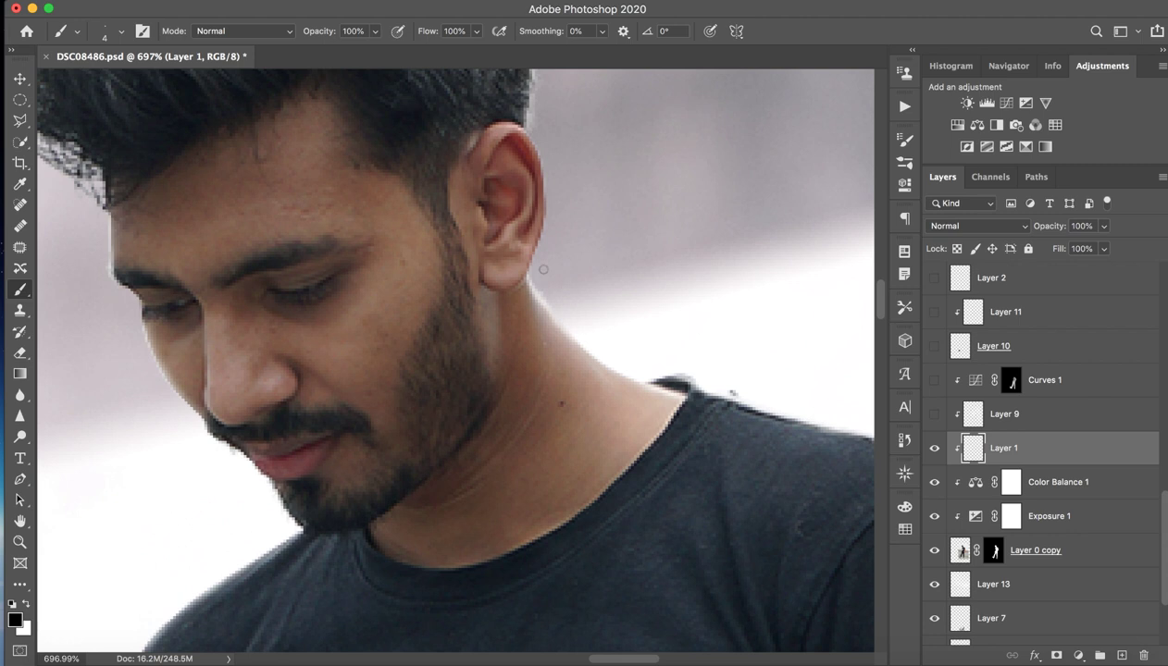
{"action": "key", "text": "x"}
{"action": "left_click_drag", "start_coordinate": [530, 277], "coordinate": [545, 371]}
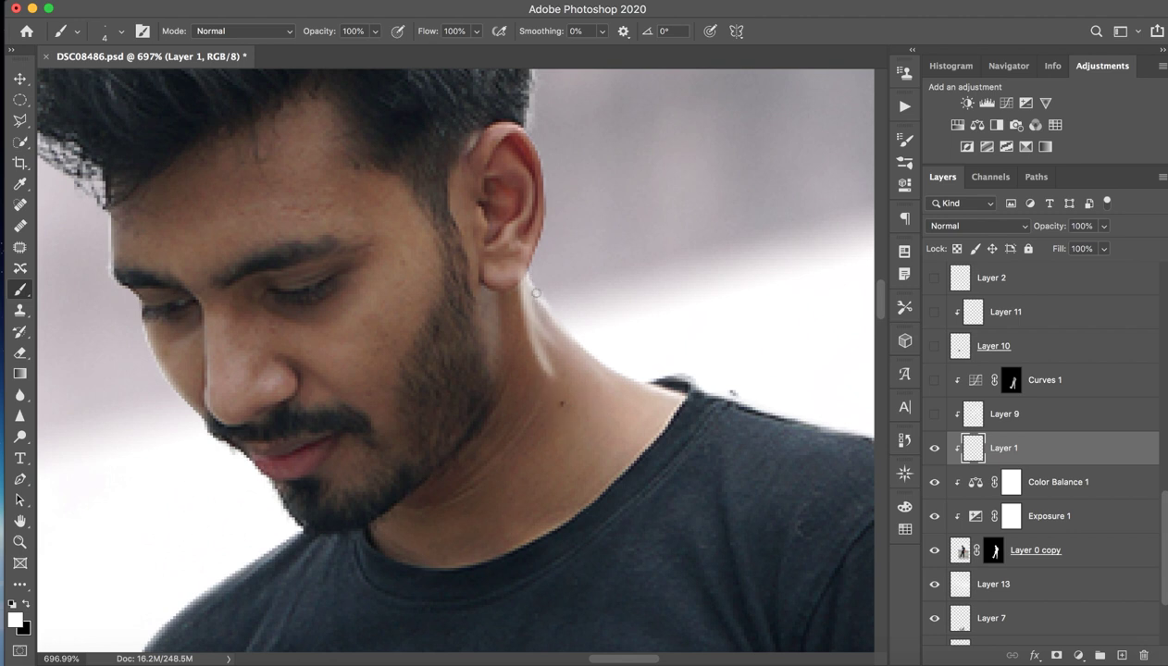
{"action": "left_click_drag", "start_coordinate": [526, 287], "coordinate": [635, 413]}
{"action": "left_click_drag", "start_coordinate": [506, 283], "coordinate": [503, 373]}
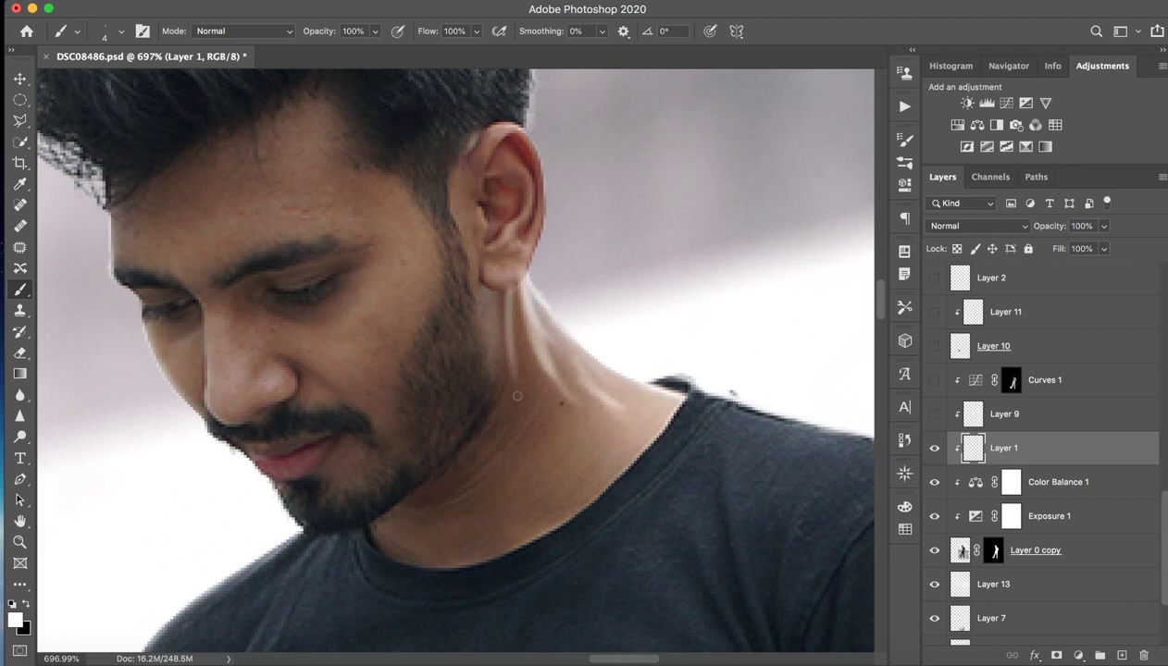
{"action": "left_click_drag", "start_coordinate": [500, 319], "coordinate": [479, 409]}
{"action": "mouse_move", "coordinate": [498, 368]}
{"action": "left_mouse_down"}
{"action": "mouse_move", "coordinate": [447, 462]}
{"action": "mouse_move", "coordinate": [408, 485]}
{"action": "left_mouse_up"}
{"action": "left_click_drag", "start_coordinate": [458, 435], "coordinate": [380, 502]}
{"action": "key", "text": "super+z"}
{"action": "key", "text": "super+z"}
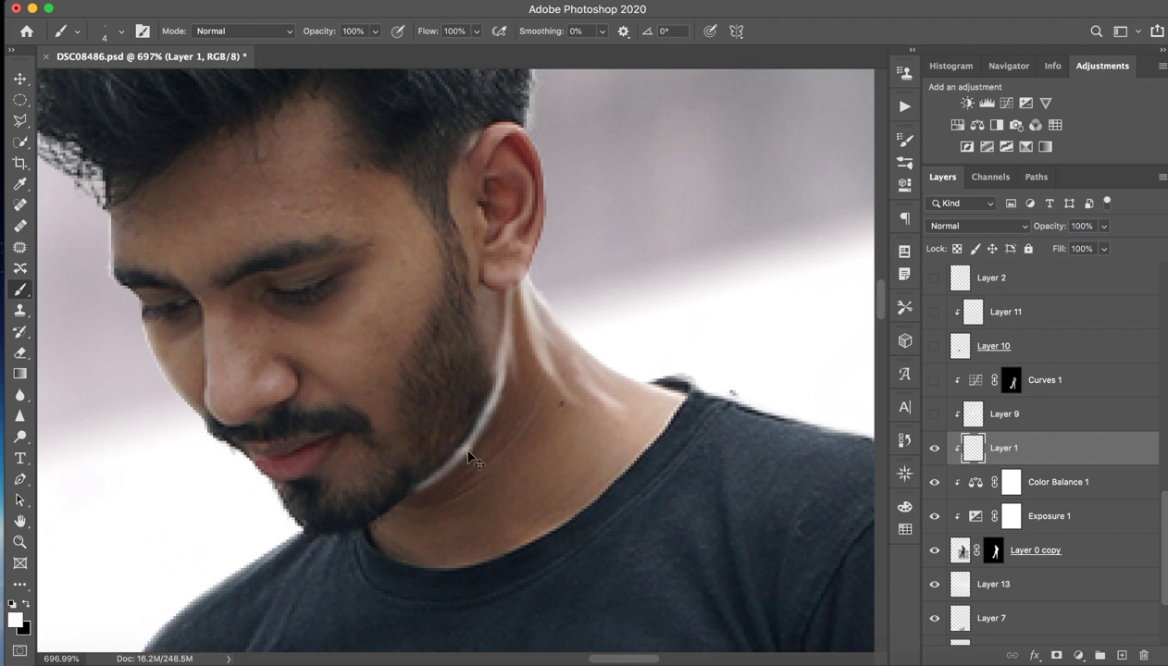
{"action": "left_click_drag", "start_coordinate": [470, 431], "coordinate": [359, 512]}
- Check the whole image, then undo the white jawline stroke
{"action": "key", "text": "z"}
{"action": "key", "text": "super+0"}
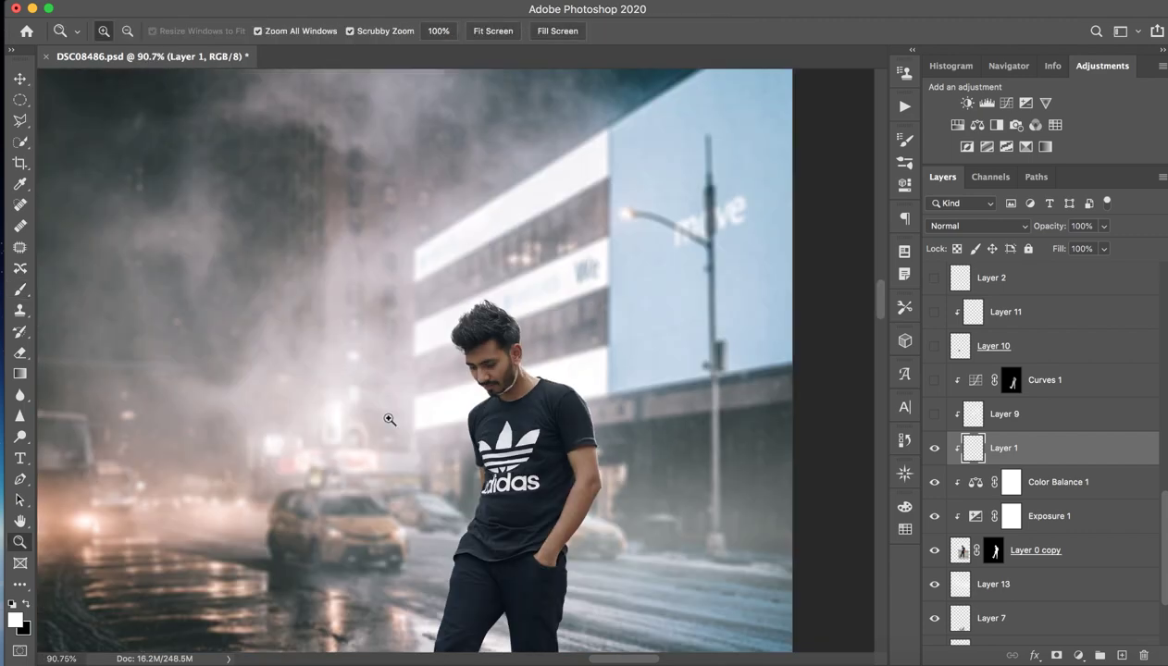
{"action": "mouse_move", "coordinate": [386, 418]}
{"action": "left_mouse_down"}
{"action": "mouse_move", "coordinate": [444, 422]}
{"action": "mouse_move", "coordinate": [373, 417]}
{"action": "left_mouse_up"}
{"action": "key", "text": "b"}
{"action": "scroll", "coordinate": [460, 422], "scroll_direction": "up", "scroll_amount": 3}
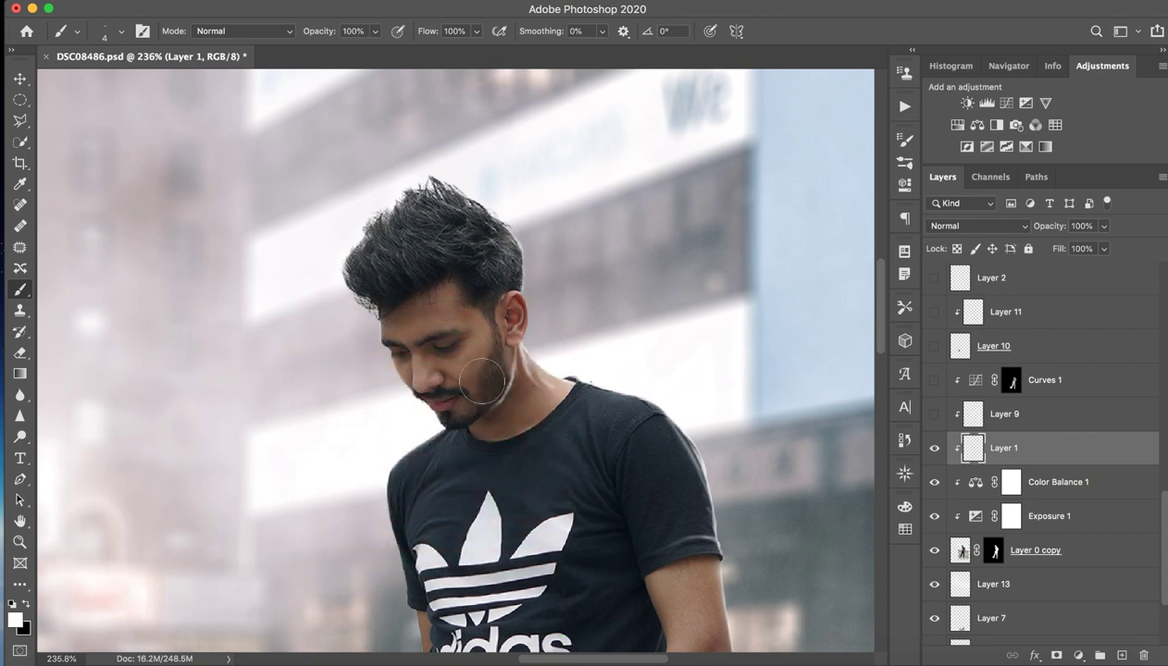
{"action": "key", "text": "super+z"}
- Zoom between the man's chest and the full view, ending fitted to the composite
{"action": "key", "text": "z"}
{"action": "mouse_move", "coordinate": [566, 471]}
{"action": "left_mouse_down"}
{"action": "mouse_move", "coordinate": [501, 470]}
{"action": "mouse_move", "coordinate": [491, 485]}
{"action": "left_mouse_up"}
{"action": "key", "text": "b"}
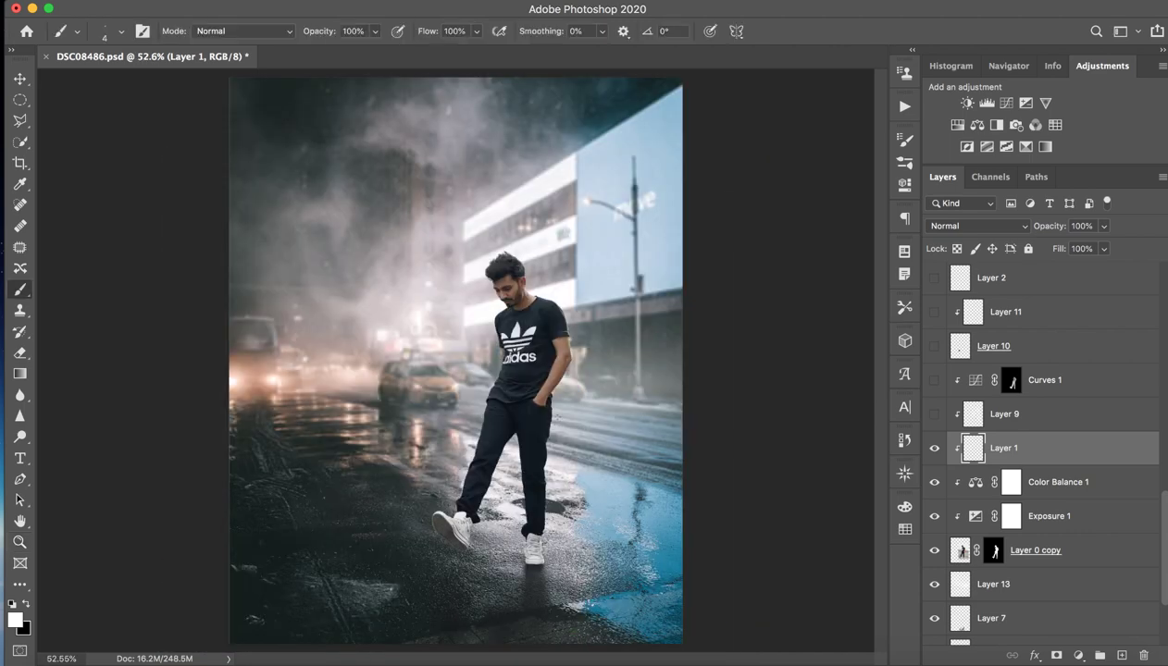
{"action": "key", "text": "z"}
{"action": "left_click_drag", "start_coordinate": [507, 296], "coordinate": [607, 297]}
{"action": "key", "text": "b"}
{"action": "left_click_drag", "start_coordinate": [971, 458], "coordinate": [965, 454]}
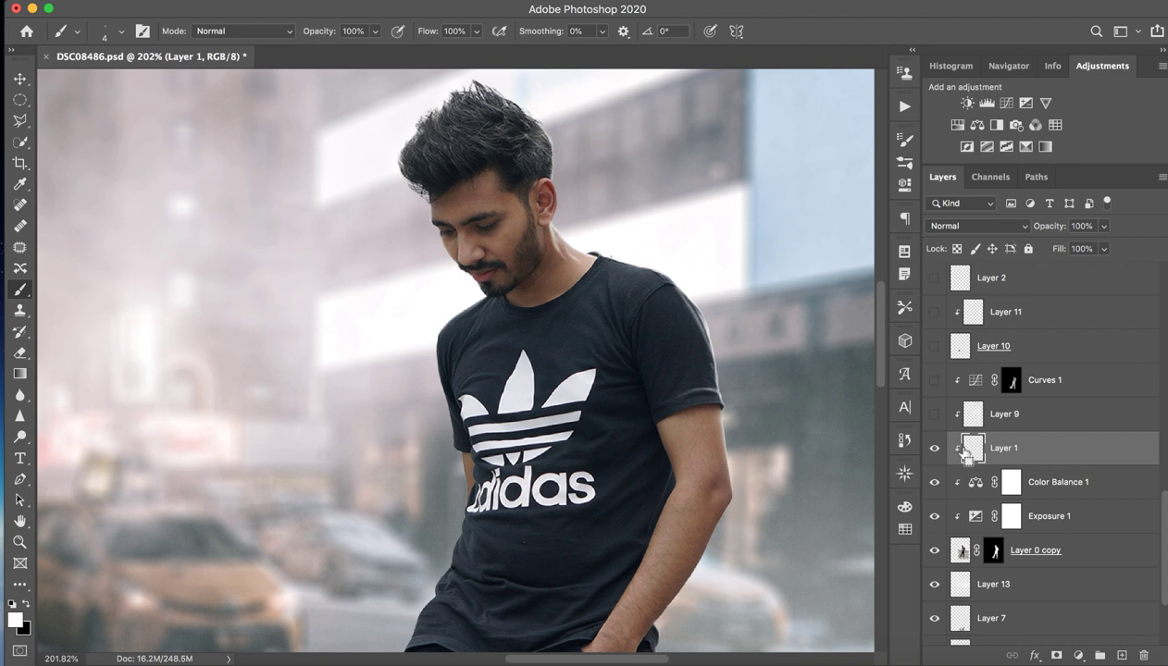
{"action": "key", "text": "z"}
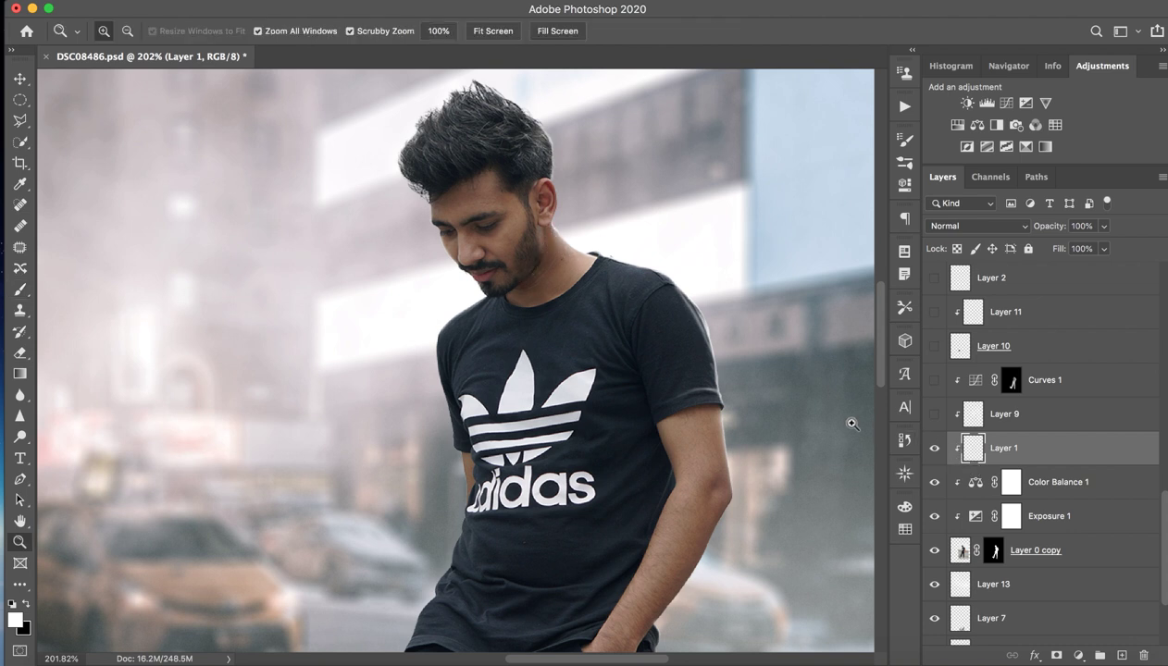
{"action": "left_click_drag", "start_coordinate": [839, 433], "coordinate": [774, 399]}
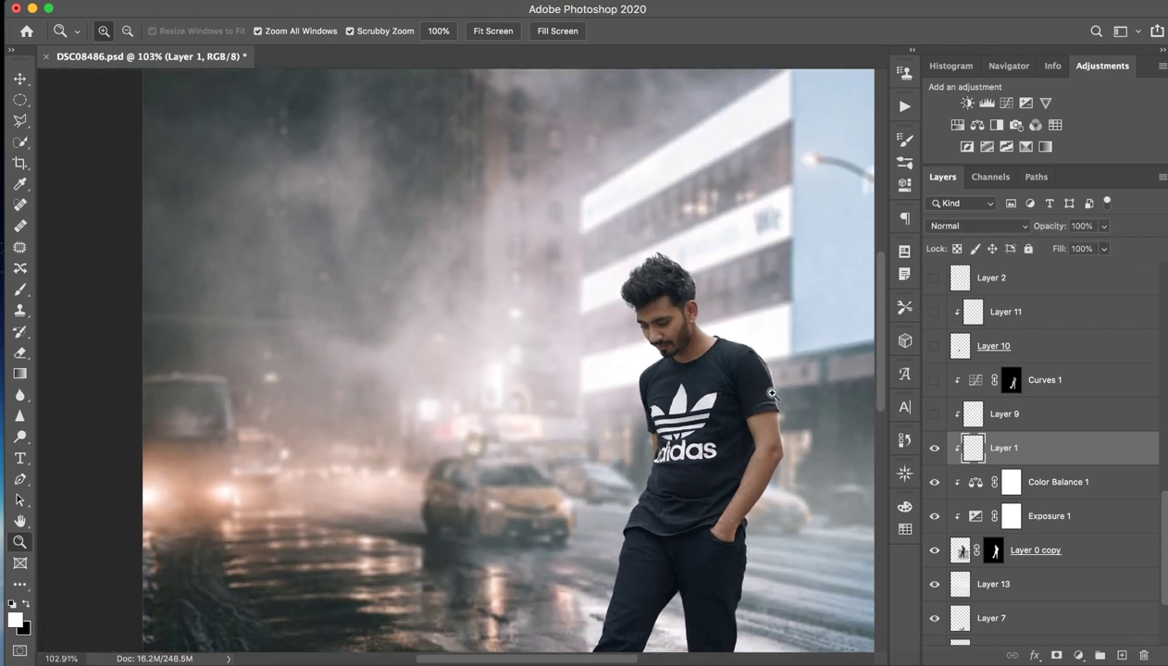
{"action": "left_click_drag", "start_coordinate": [859, 402], "coordinate": [700, 383]}
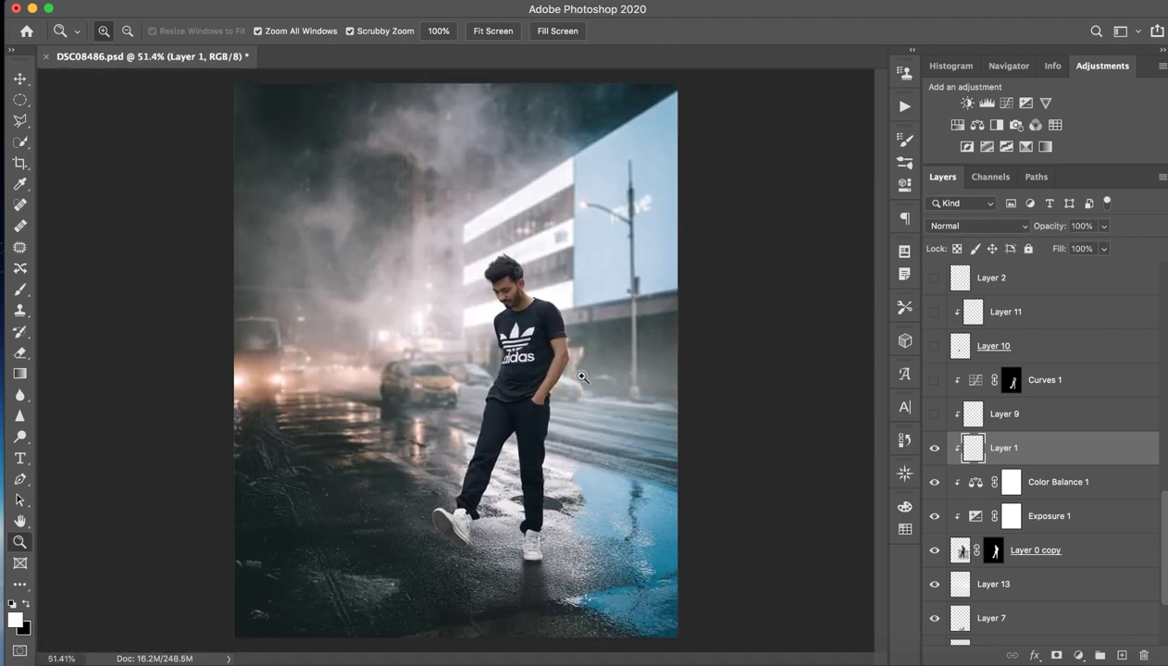
{"action": "left_click_drag", "start_coordinate": [546, 381], "coordinate": [518, 381]}
- Select Layer 9 and toggle it off and on to compare the shirt lighting
{"action": "left_click", "coordinate": [1012, 419]}
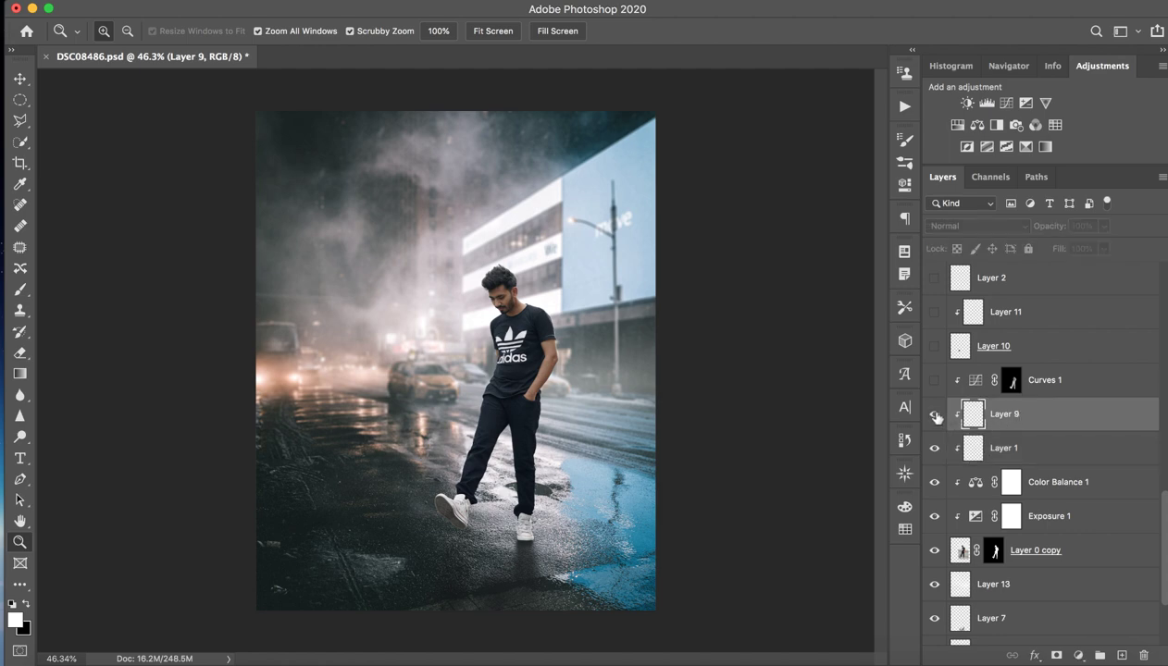
{"action": "left_click", "coordinate": [925, 413]}
{"action": "left_click", "coordinate": [924, 414]}
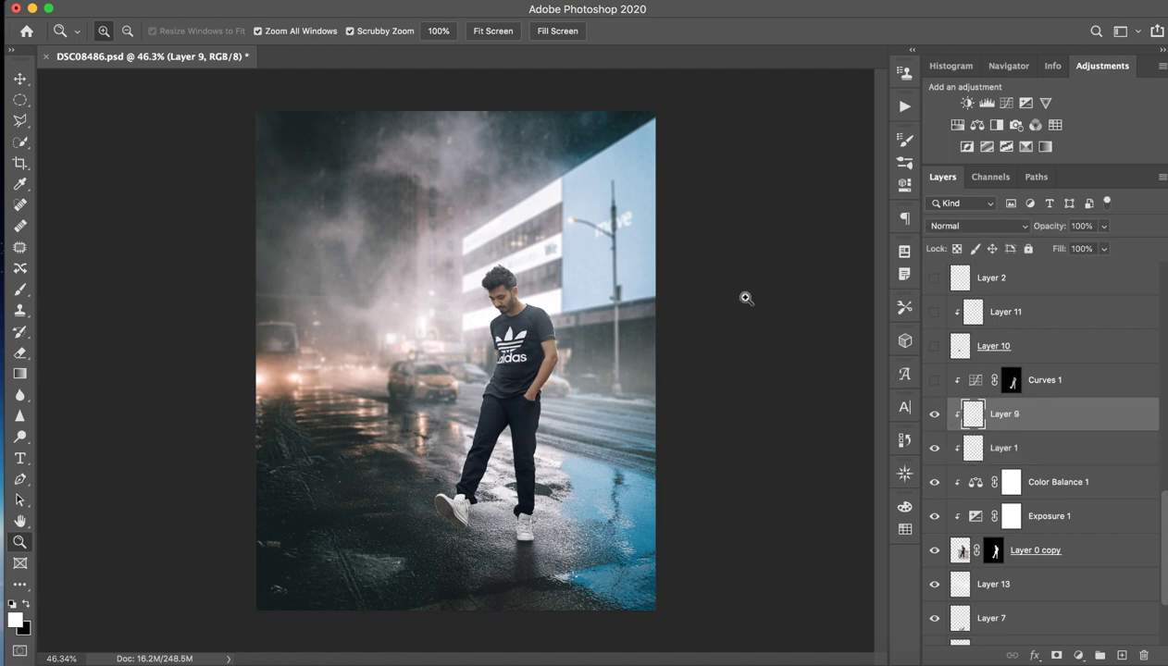
{"action": "mouse_move", "coordinate": [502, 315]}
{"action": "left_mouse_down"}
{"action": "mouse_move", "coordinate": [620, 296]}
{"action": "mouse_move", "coordinate": [623, 327]}
{"action": "left_mouse_up"}
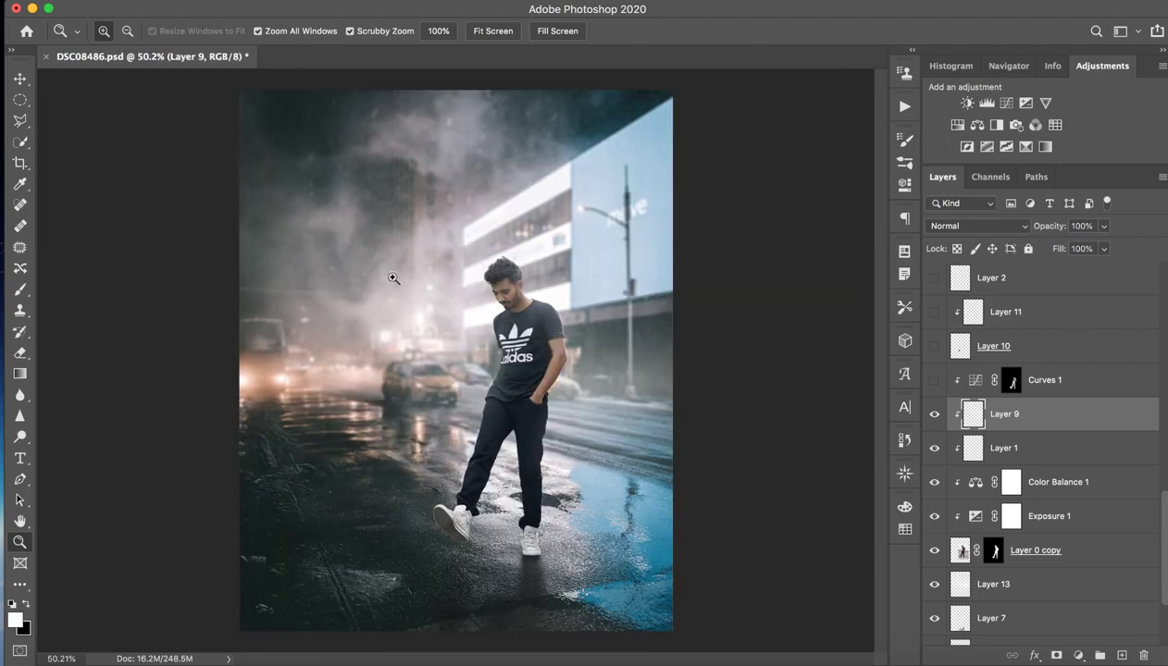
- Enlarge the brush, try a broad light stroke over the man, then undo it
{"action": "key", "text": "b"}
{"action": "left_click_drag", "start_coordinate": [378, 313], "coordinate": [421, 277]}
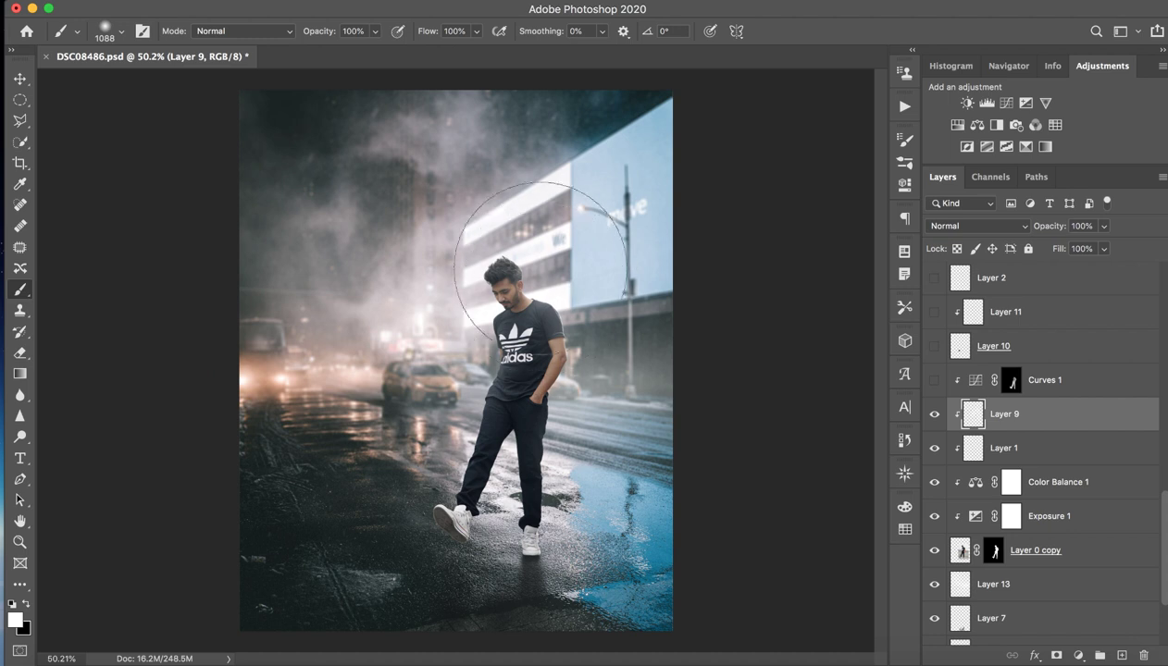
{"action": "left_click", "coordinate": [561, 350]}
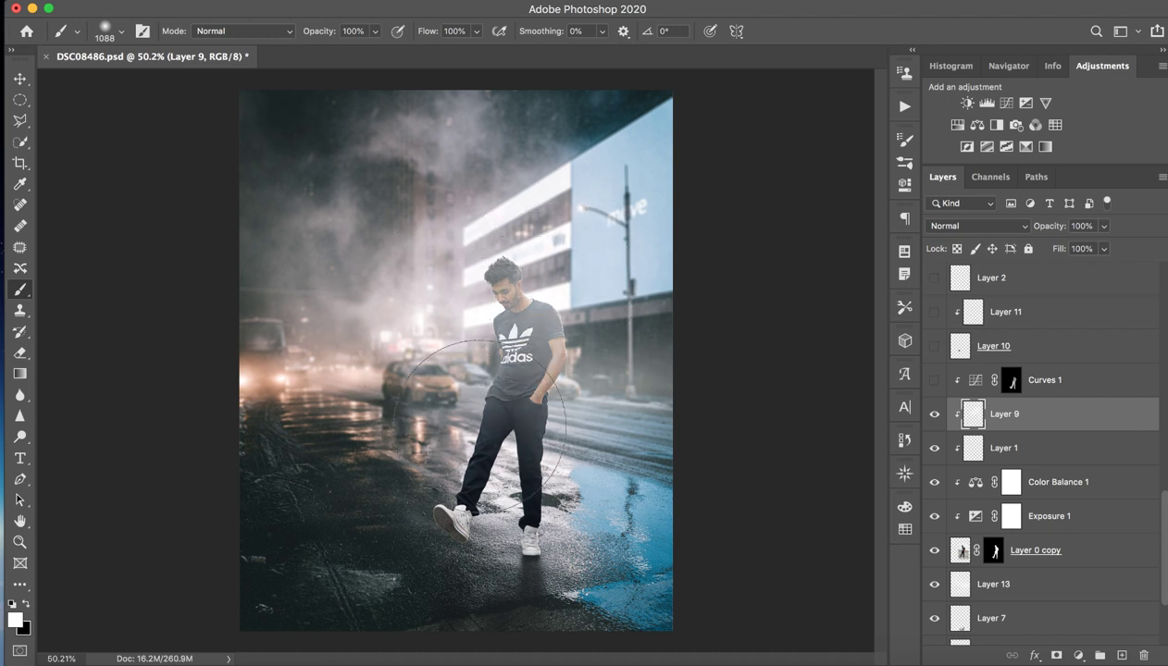
{"action": "key", "text": "ctrl+z"}
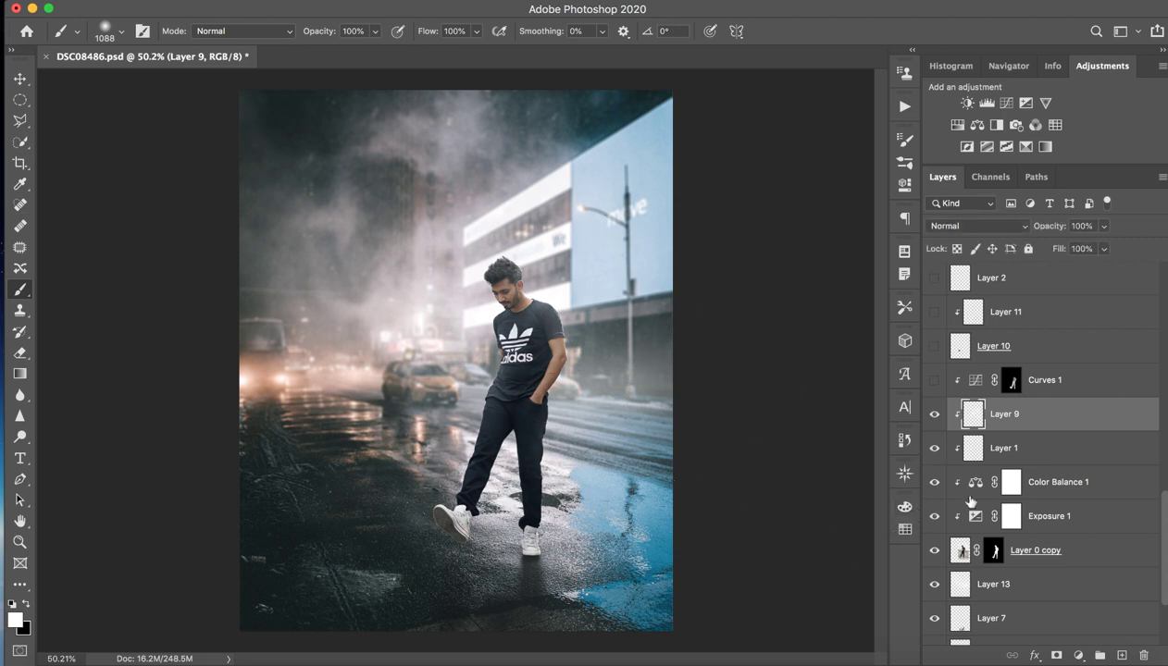
- Compare the figure with Layer 9 hidden and shown, then enable Curves 1
{"action": "left_click", "coordinate": [933, 414]}
{"action": "left_click", "coordinate": [933, 414]}
{"action": "left_click", "coordinate": [933, 415]}
{"action": "left_click", "coordinate": [933, 416]}
{"action": "left_click", "coordinate": [933, 416]}
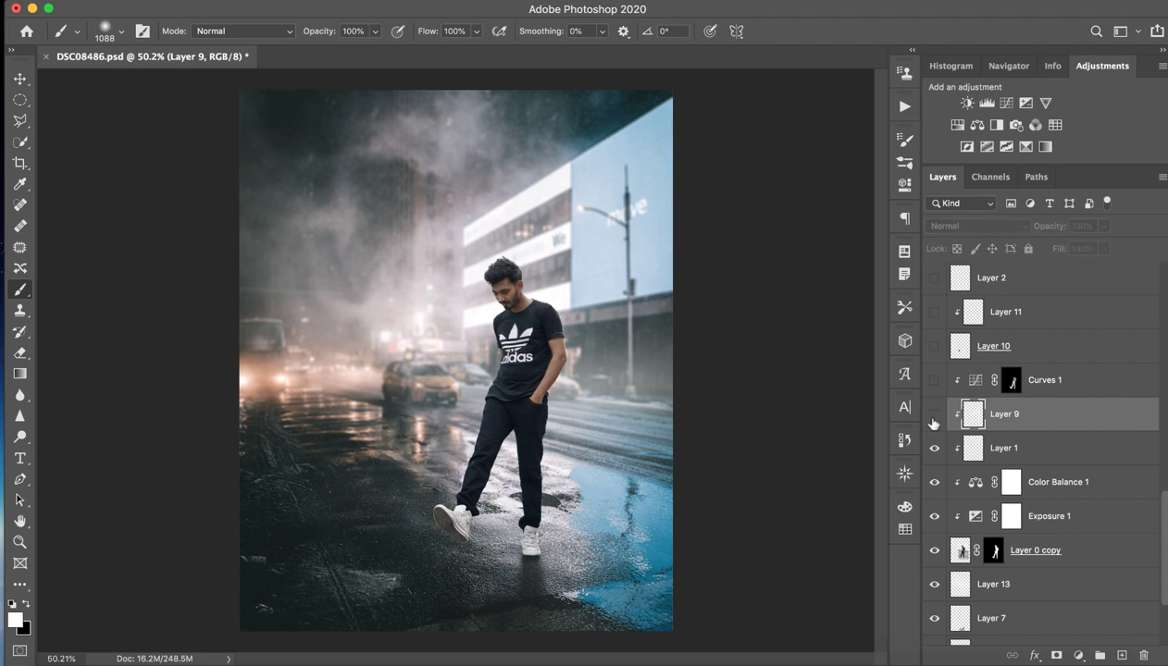
{"action": "left_click", "coordinate": [1035, 385]}
{"action": "left_click", "coordinate": [934, 385]}
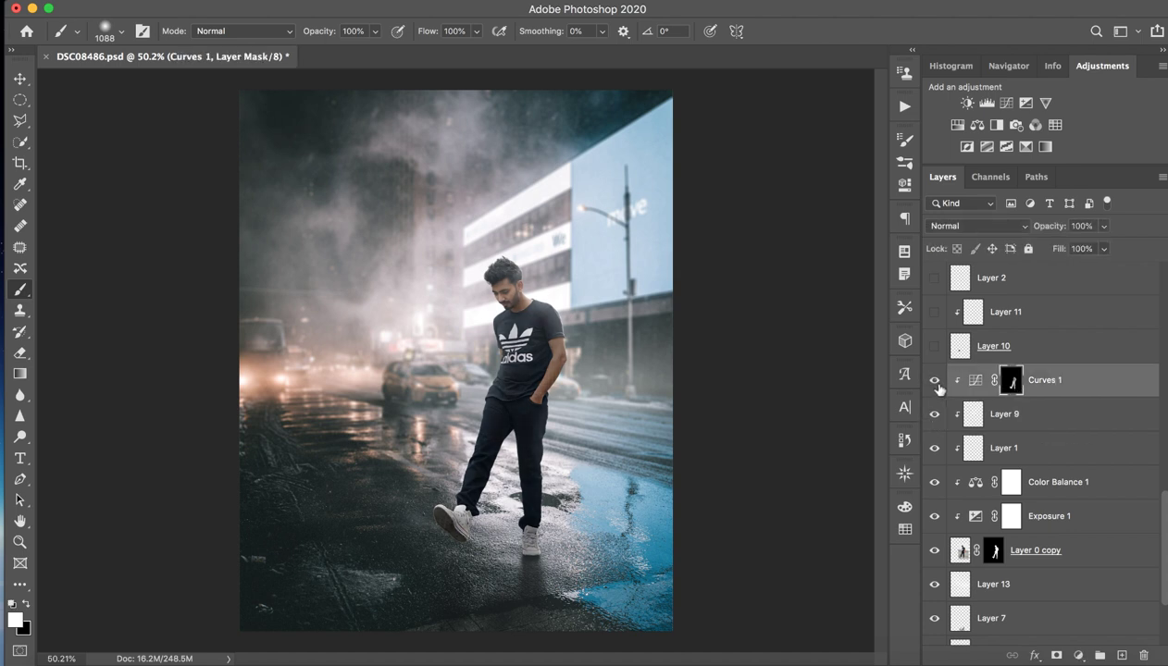
{"action": "left_click", "coordinate": [935, 385]}
{"action": "left_click", "coordinate": [936, 386]}
{"action": "left_click", "coordinate": [935, 380]}
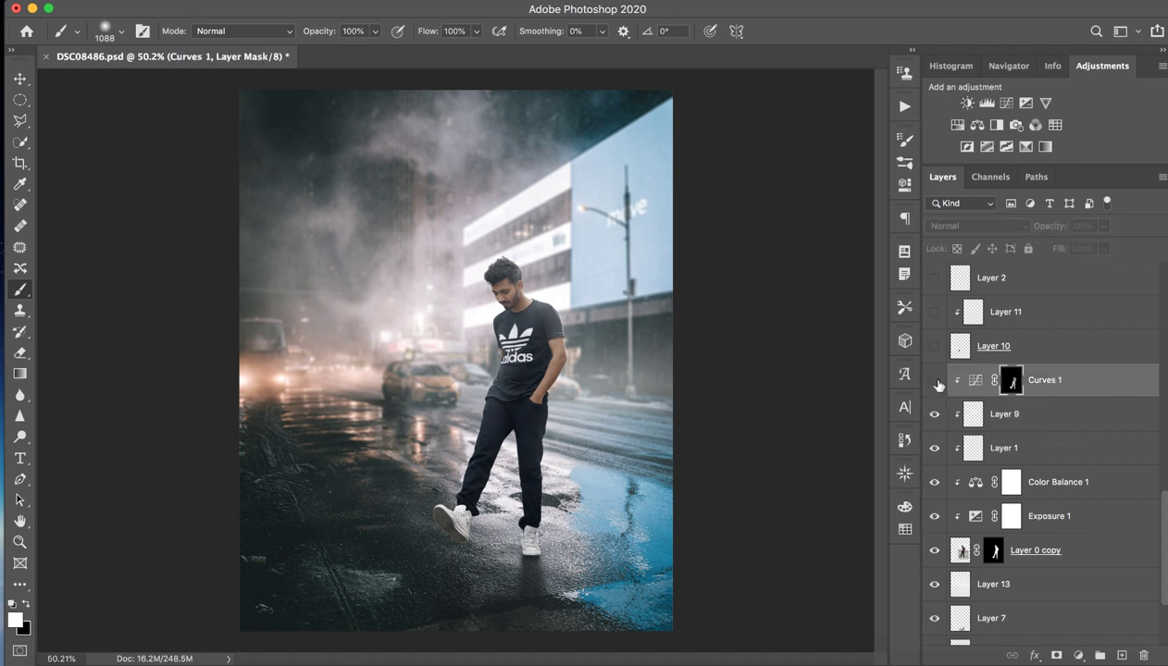
{"action": "double_click", "coordinate": [976, 380]}
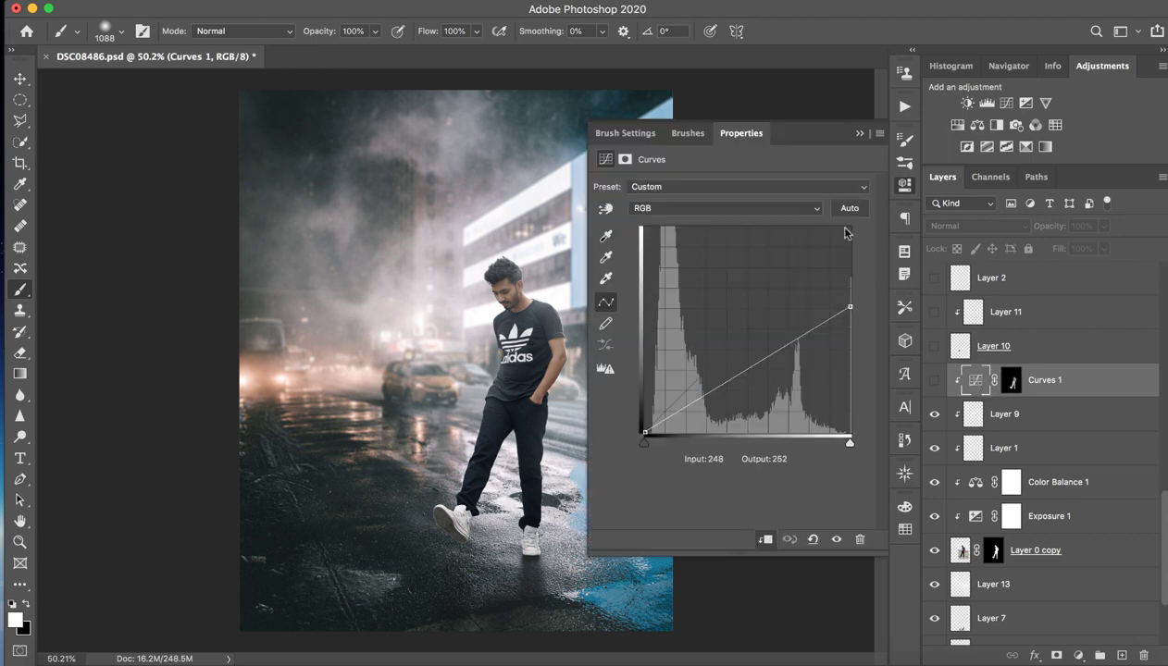
{"action": "left_click", "coordinate": [859, 134]}
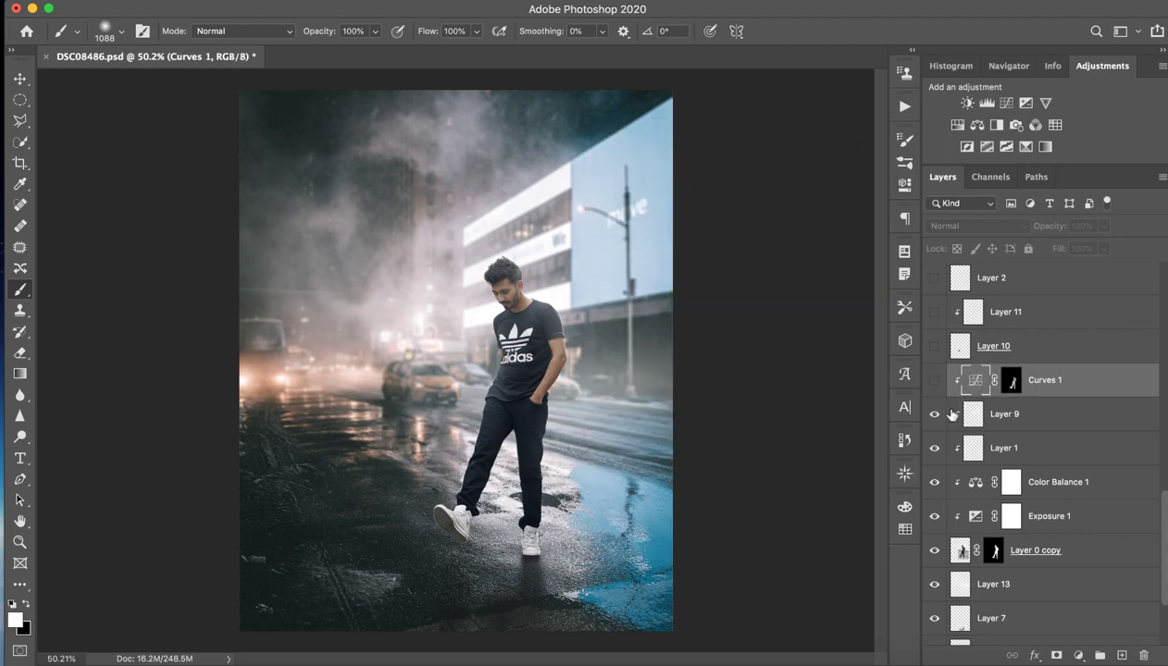
{"action": "left_click", "coordinate": [935, 380]}
{"action": "left_click_drag", "start_coordinate": [423, 527], "coordinate": [564, 482]}
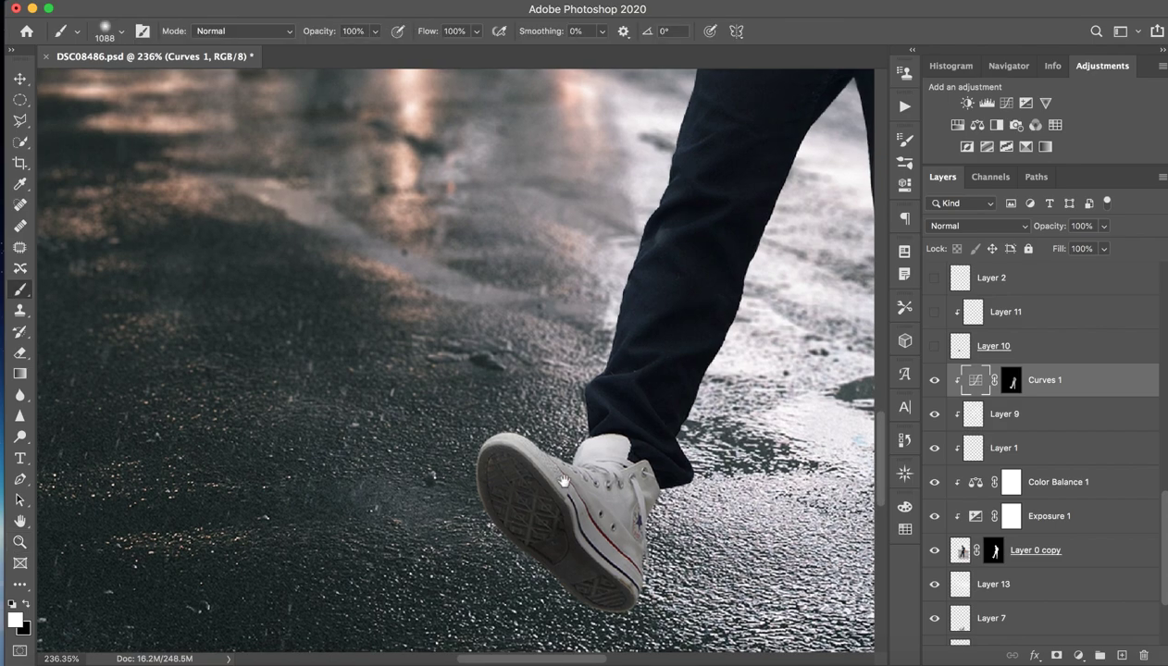
{"action": "key", "text": "z"}
{"action": "key", "text": "ctrl+0"}
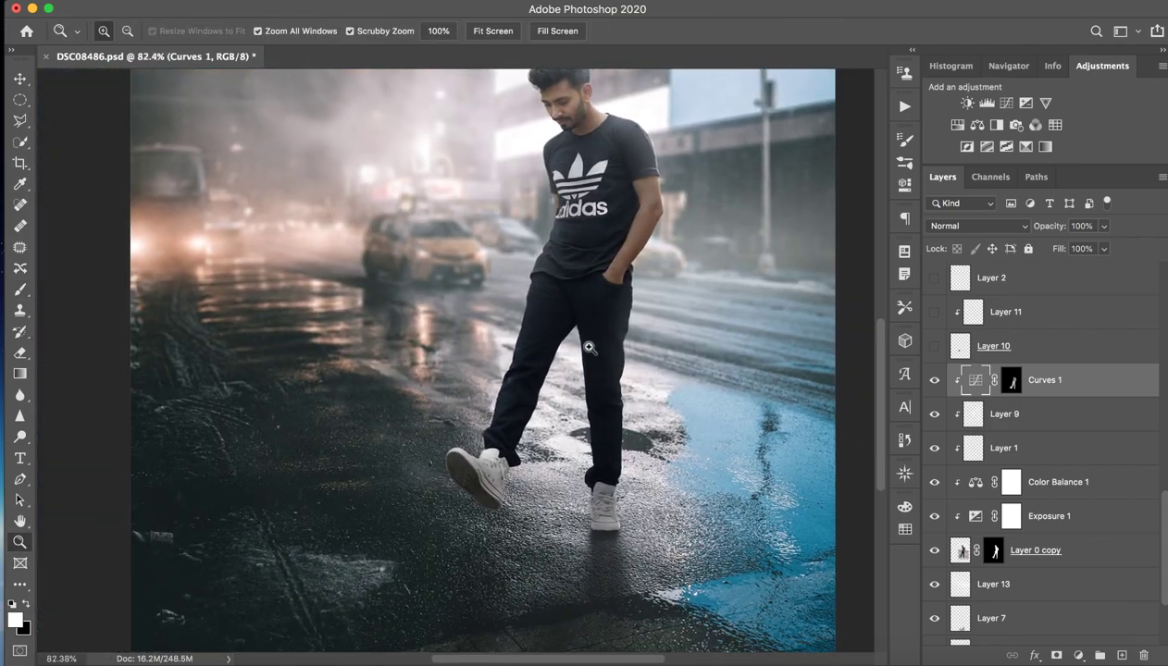
{"action": "key", "text": "b"}
{"action": "left_click", "coordinate": [934, 381]}
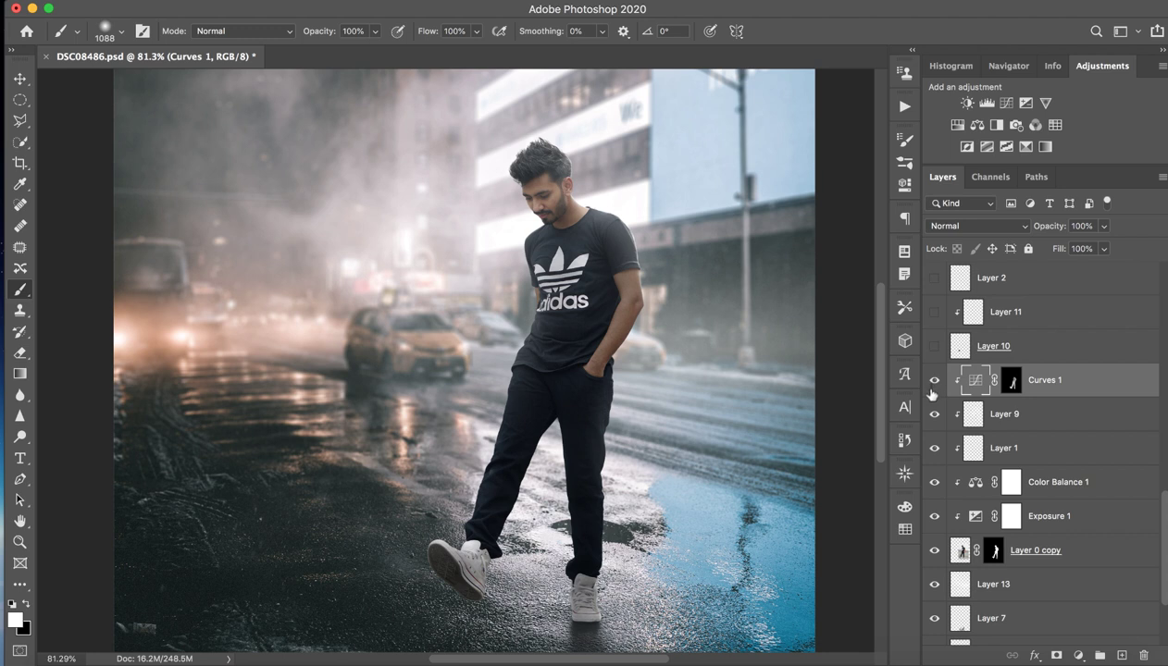
{"action": "left_click", "coordinate": [932, 390]}
{"action": "left_click_drag", "start_coordinate": [725, 469], "coordinate": [706, 460]}
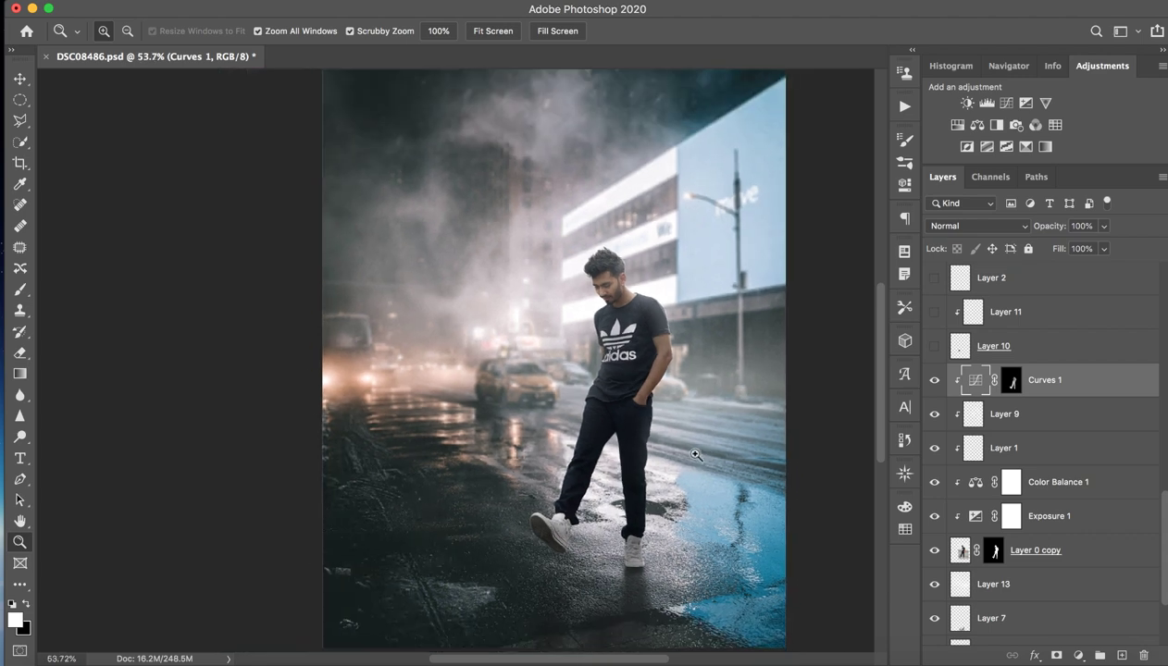
{"action": "left_click", "coordinate": [1007, 341]}
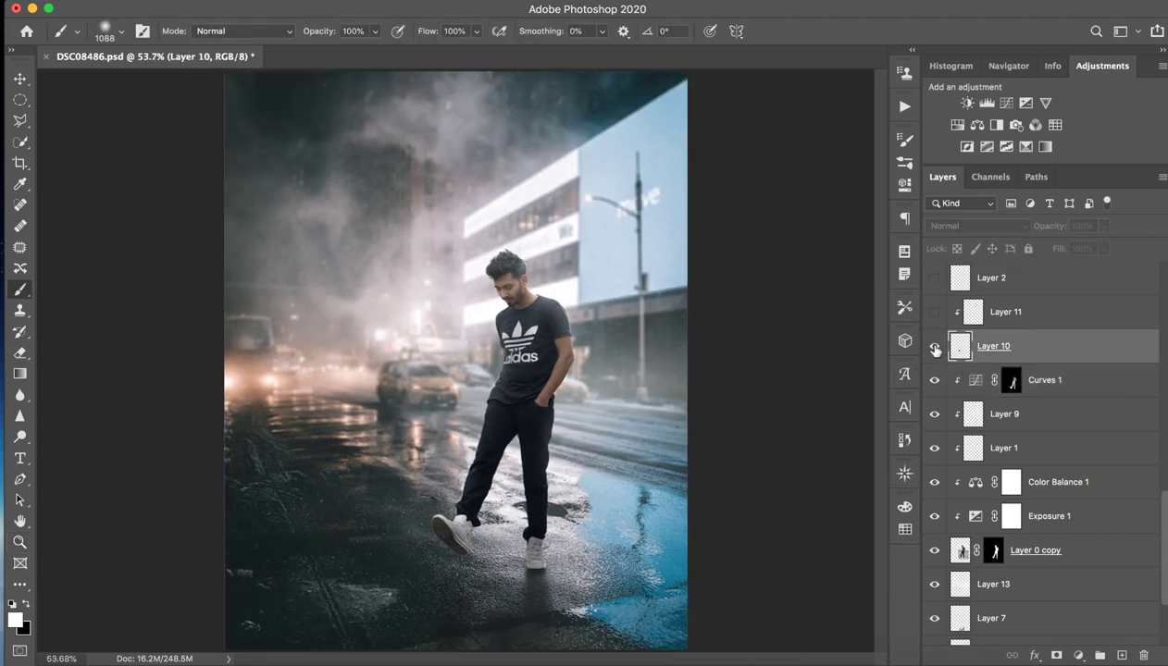
- Show the soccer ball on Layer 10, zoom in on it, and open the Filter menu
{"action": "left_click", "coordinate": [934, 348]}
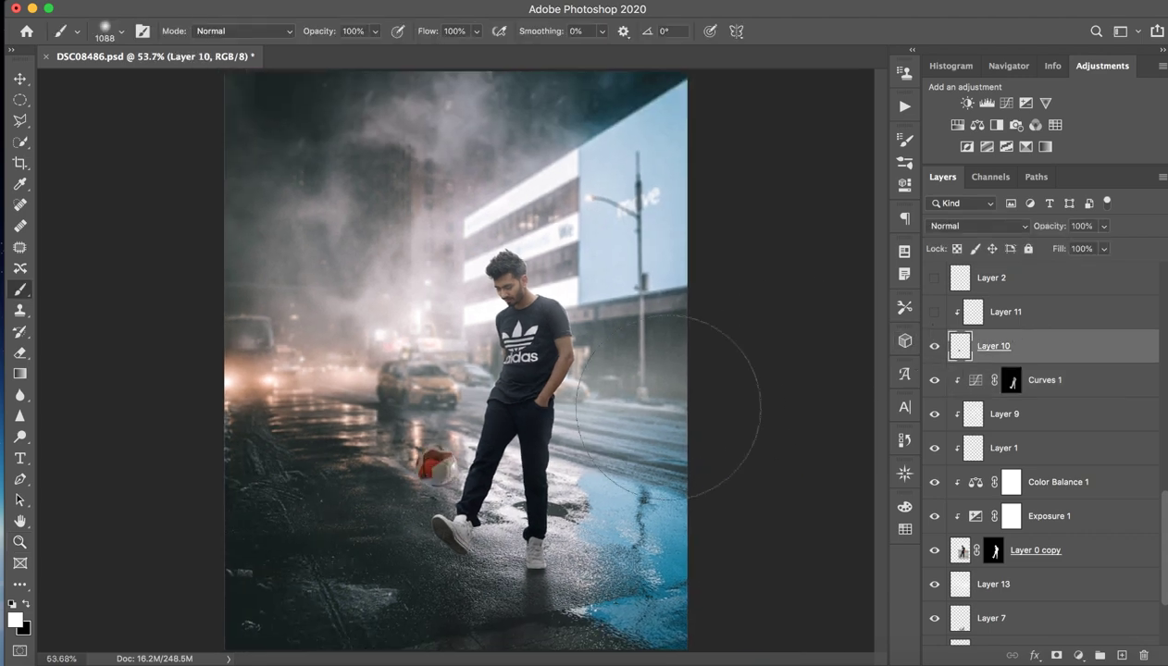
{"action": "mouse_move", "coordinate": [435, 472]}
{"action": "left_mouse_down"}
{"action": "mouse_move", "coordinate": [528, 463]}
{"action": "mouse_move", "coordinate": [529, 385]}
{"action": "left_mouse_up"}
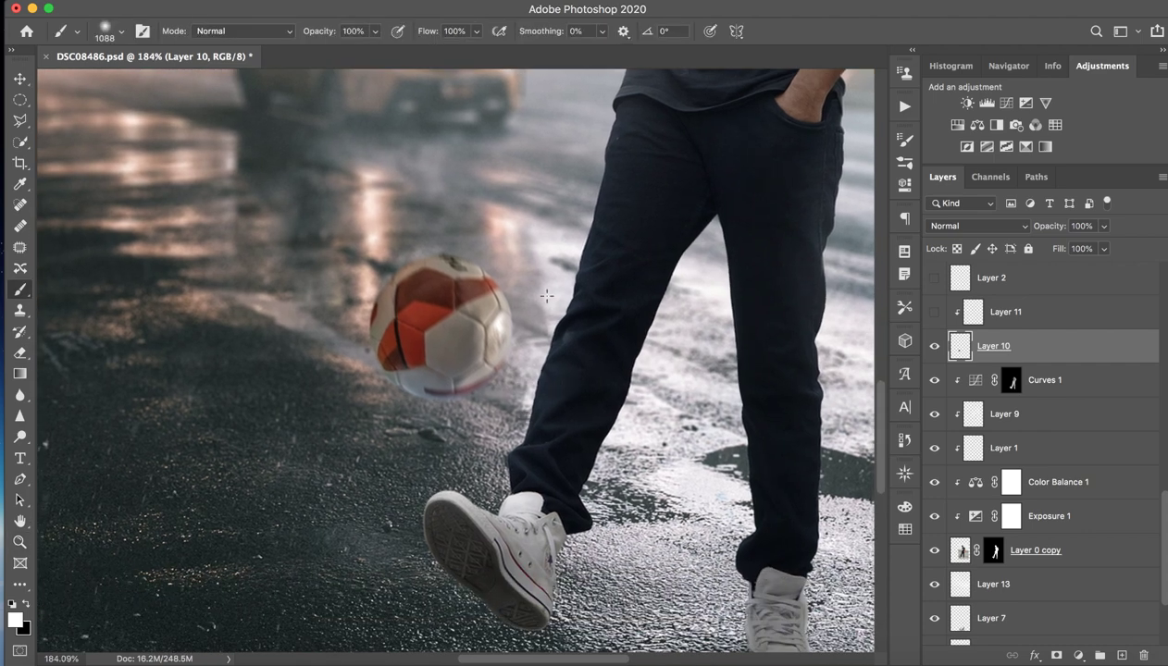
{"action": "left_click", "coordinate": [388, 1]}
{"action": "mouse_move", "coordinate": [387, 182]}
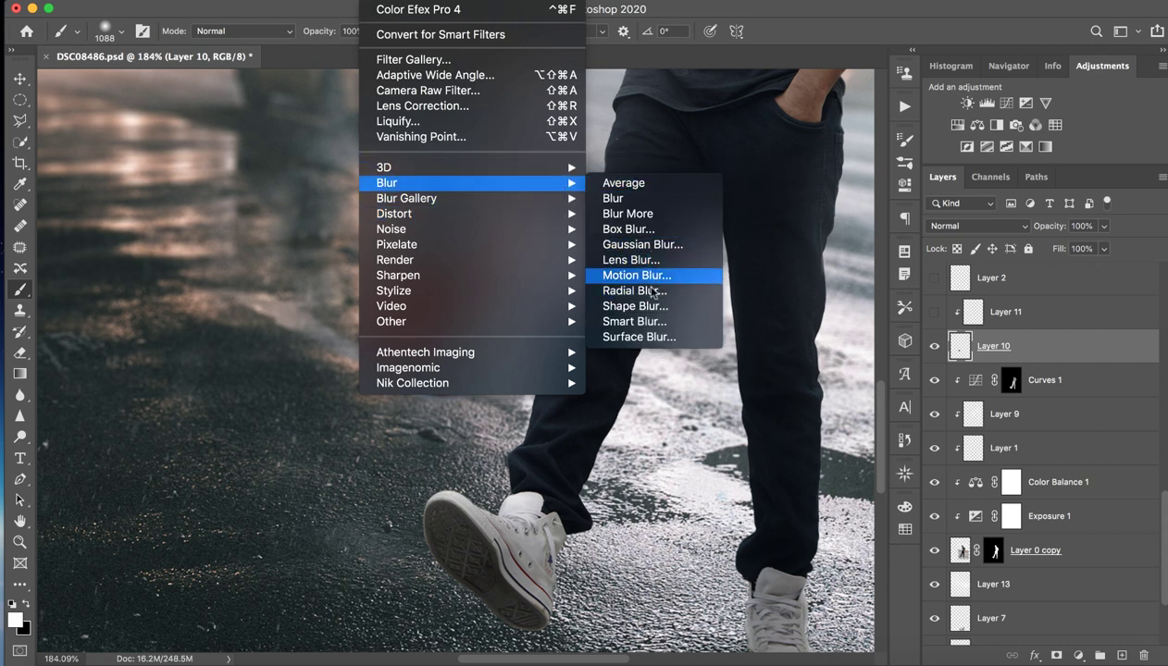
- Apply Motion Blur to the Layer 10 ball with angle -60° and distance 3 pixels
{"action": "left_click", "coordinate": [637, 275]}
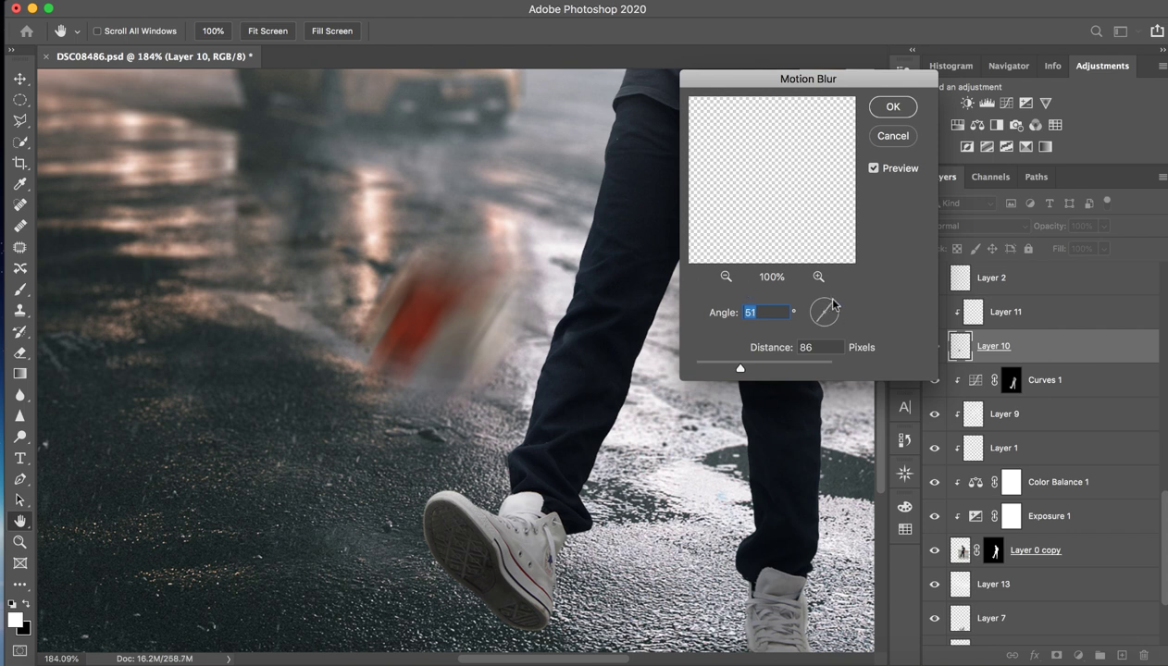
{"action": "left_click_drag", "start_coordinate": [833, 303], "coordinate": [835, 343]}
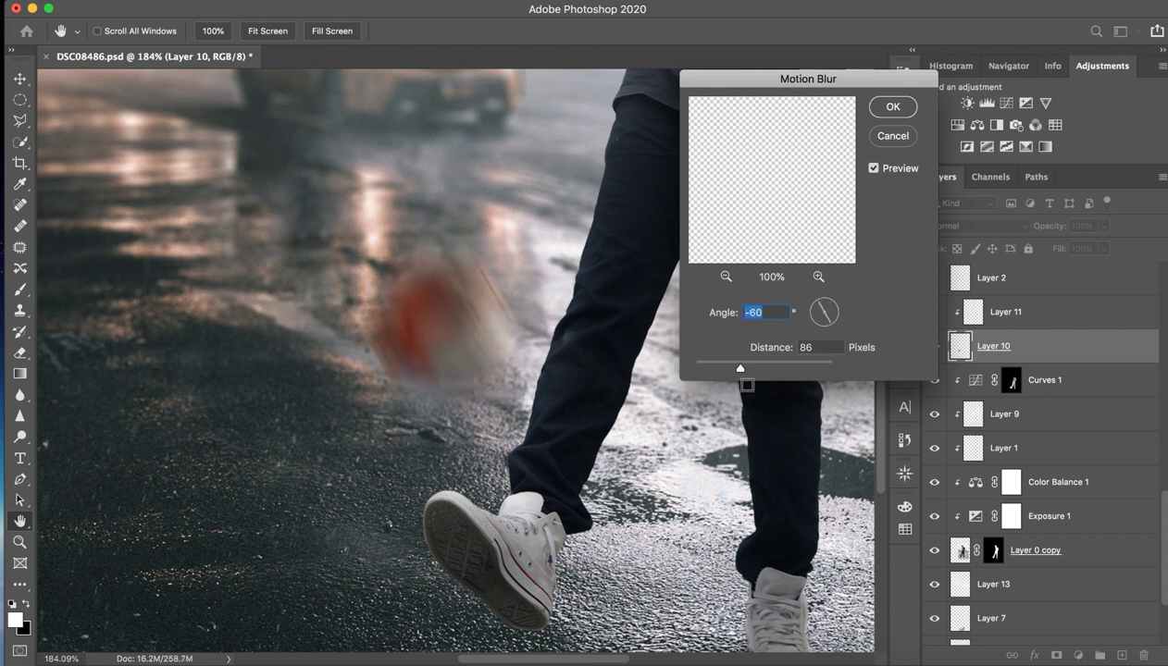
{"action": "left_click_drag", "start_coordinate": [735, 377], "coordinate": [702, 372]}
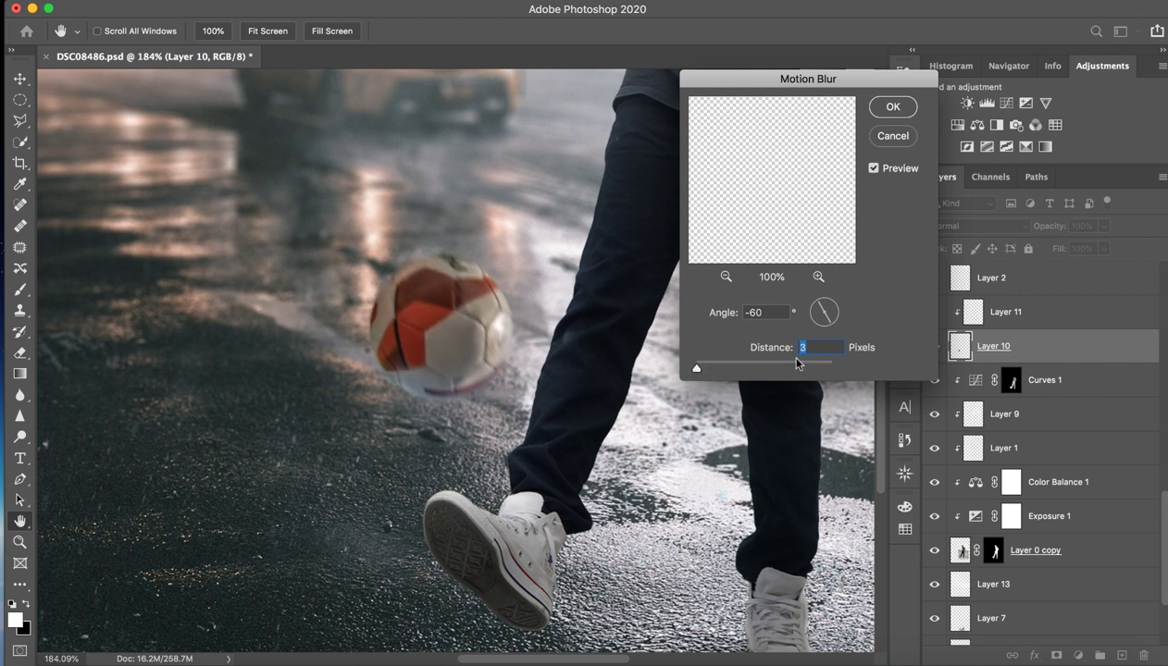
{"action": "left_click", "coordinate": [893, 135]}
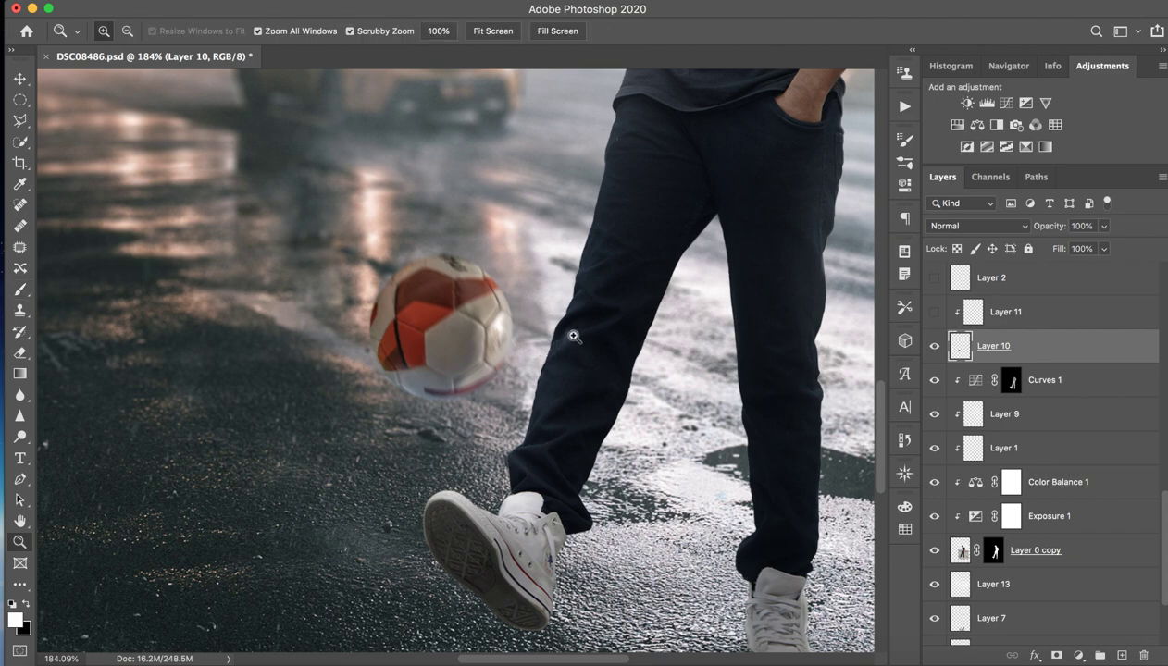
- Shrink the brush from 434 px to 203 px and frame the ball and kicking leg
{"action": "left_click_drag", "start_coordinate": [569, 333], "coordinate": [537, 401]}
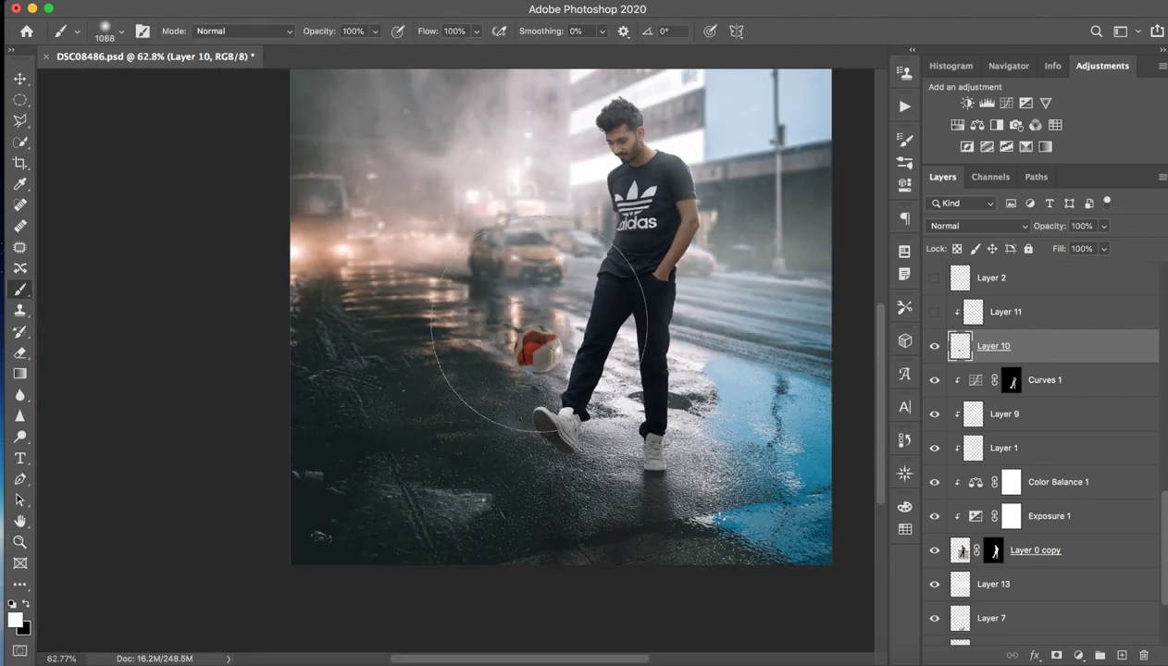
{"action": "mouse_move", "coordinate": [674, 359]}
{"action": "left_mouse_down"}
{"action": "mouse_move", "coordinate": [502, 372]}
{"action": "mouse_move", "coordinate": [497, 340]}
{"action": "mouse_move", "coordinate": [506, 417]}
{"action": "left_mouse_up"}
{"action": "key", "text": "z"}
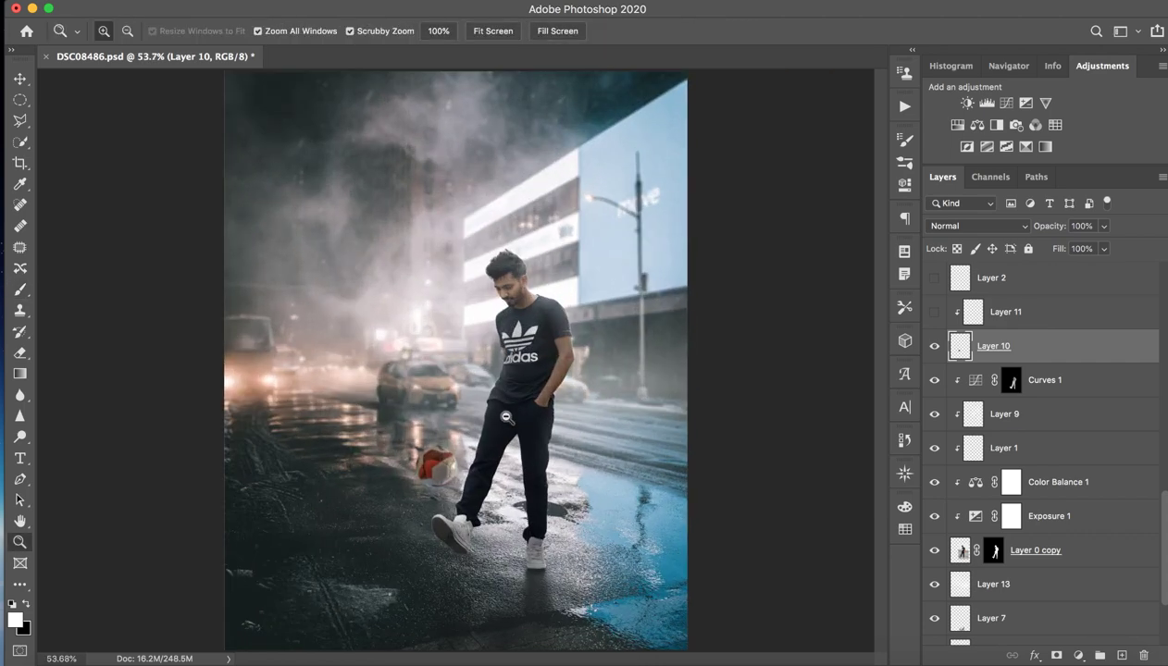
{"action": "key", "text": "b"}
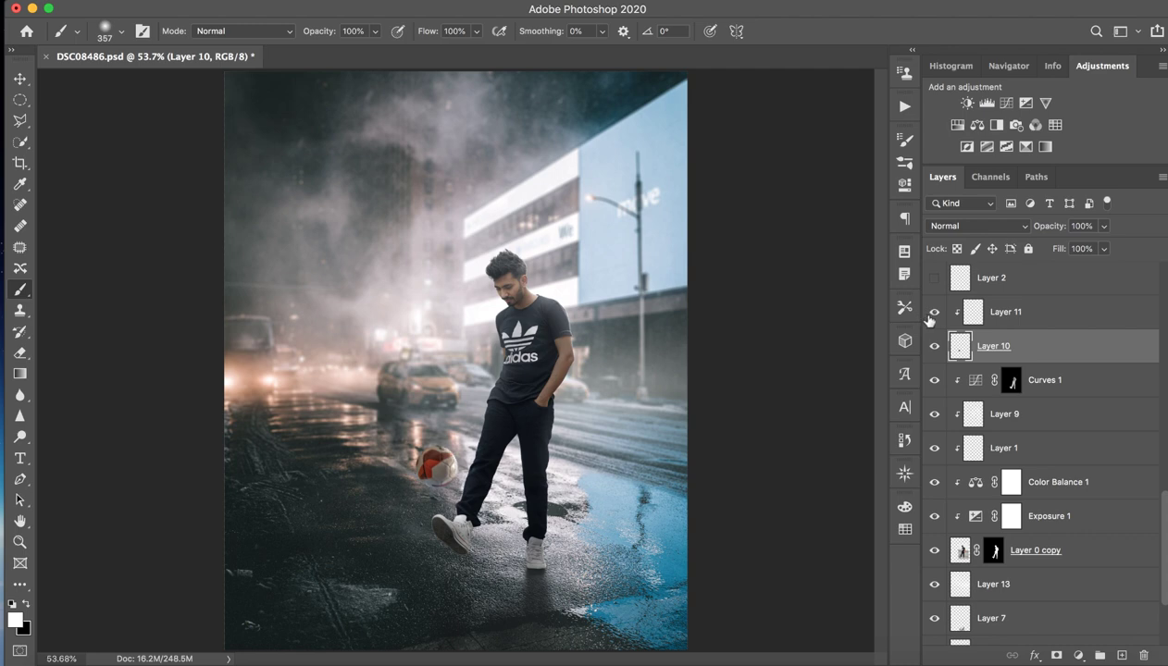
{"action": "key", "text": "z"}
{"action": "mouse_move", "coordinate": [421, 493]}
{"action": "left_mouse_down"}
{"action": "mouse_move", "coordinate": [552, 528]}
{"action": "mouse_move", "coordinate": [610, 528]}
{"action": "left_mouse_up"}
{"action": "key", "text": "b"}
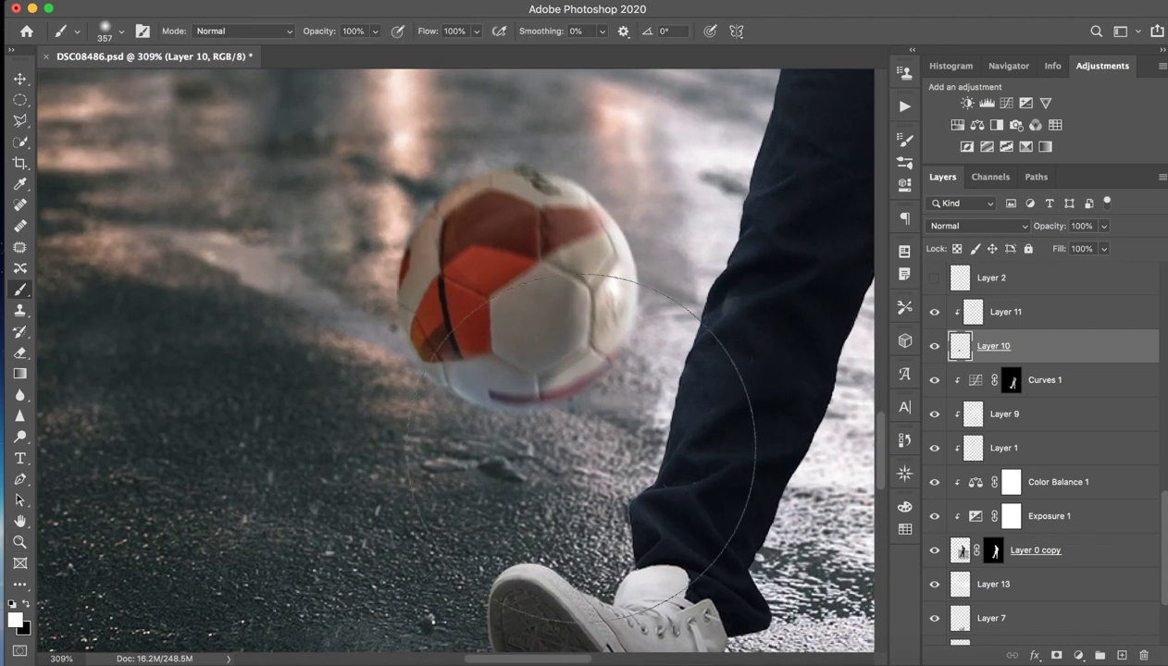
{"action": "left_click_drag", "start_coordinate": [677, 271], "coordinate": [485, 273]}
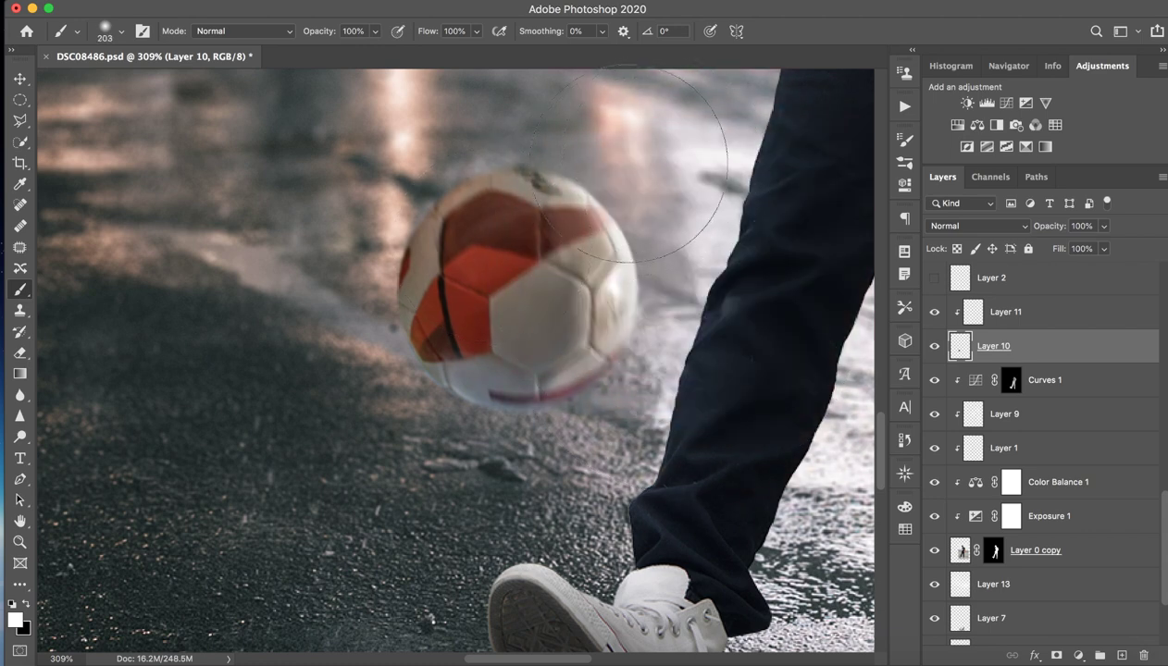
{"action": "left_click_drag", "start_coordinate": [652, 185], "coordinate": [596, 187]}
{"action": "left_click_drag", "start_coordinate": [740, 208], "coordinate": [683, 195]}
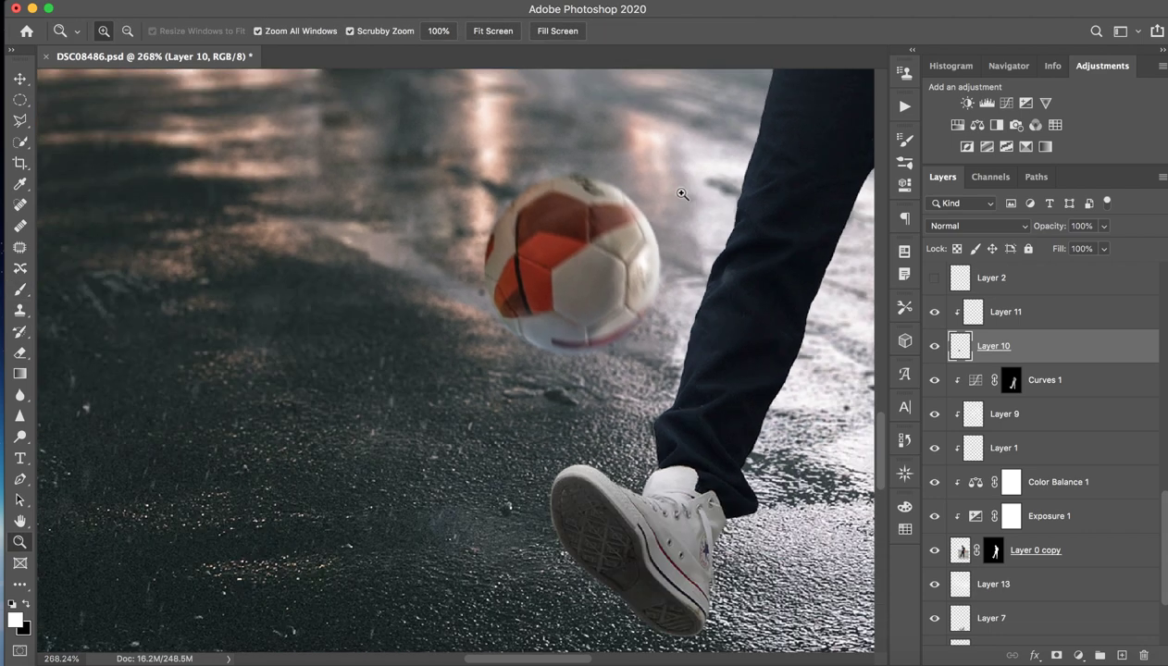
{"action": "left_click_drag", "start_coordinate": [738, 308], "coordinate": [667, 346]}
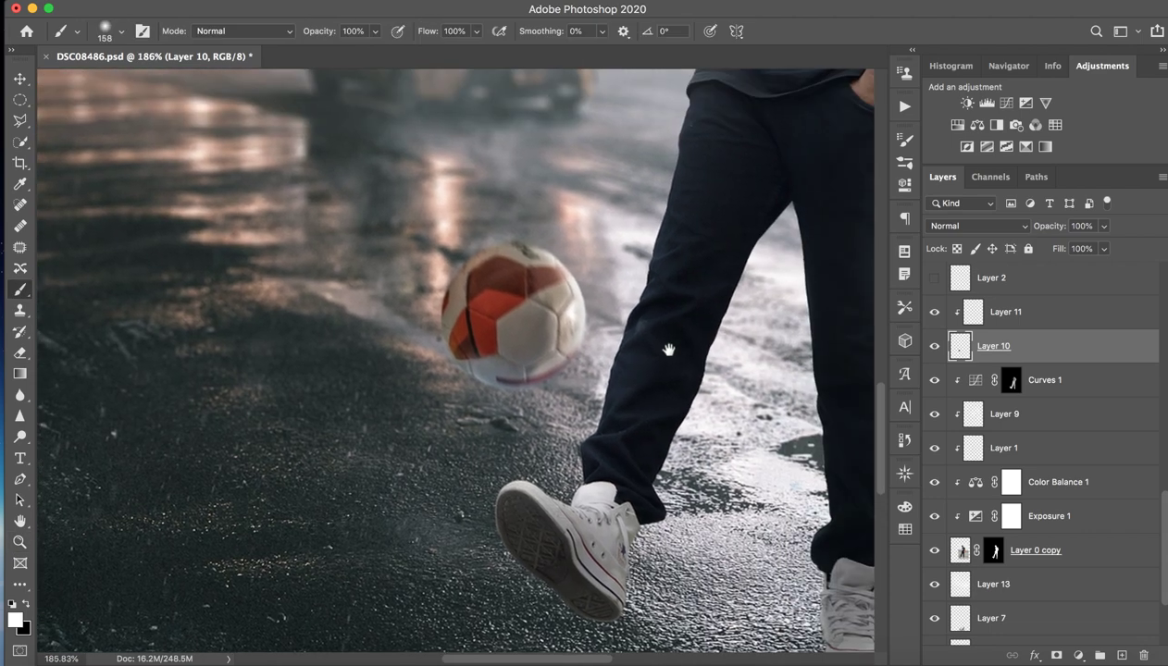
- Compare Layer 11, try a white haze above the ball, undo it, and select Layer 11
{"action": "left_click", "coordinate": [934, 315]}
{"action": "left_click", "coordinate": [935, 315]}
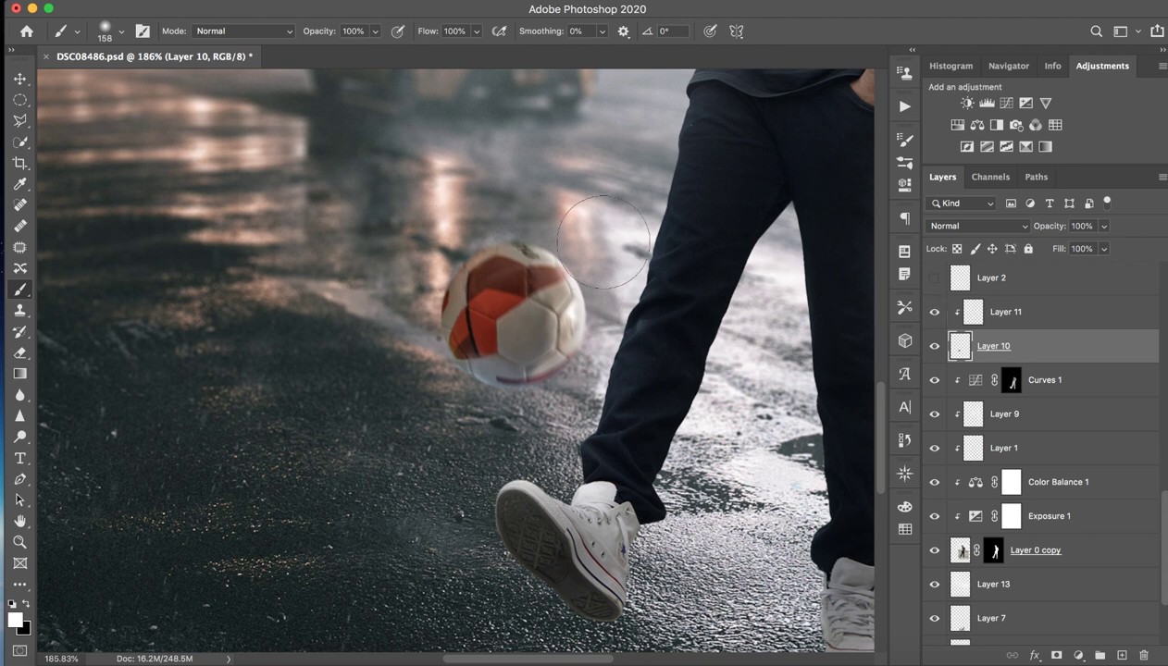
{"action": "left_click", "coordinate": [509, 217]}
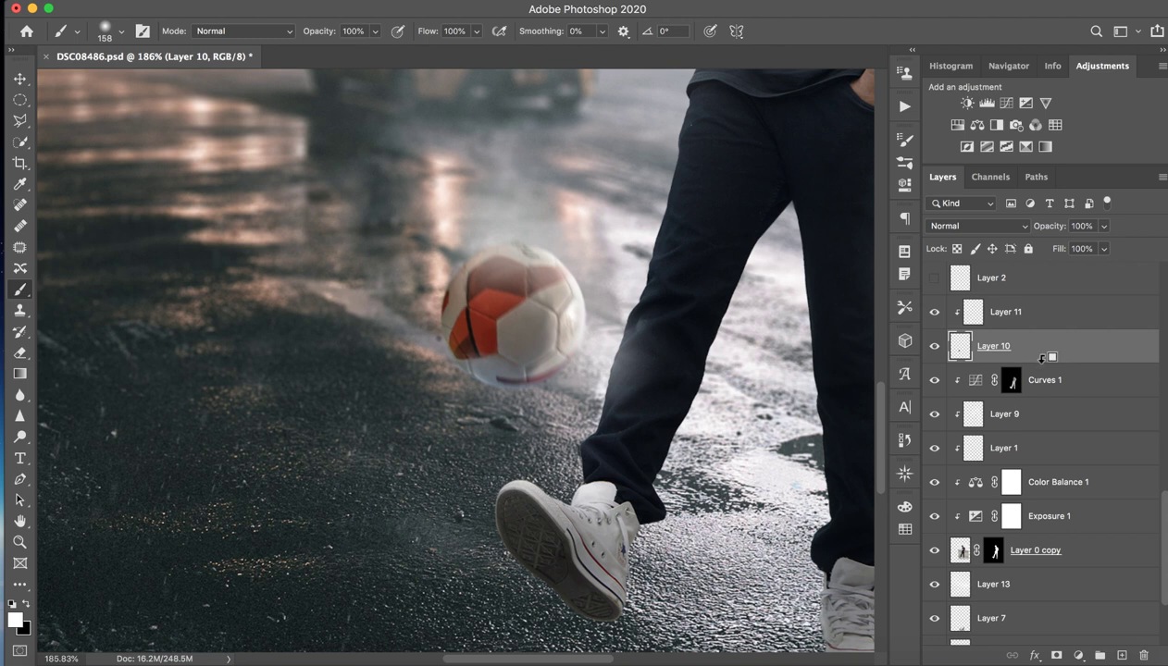
{"action": "key", "text": "ctrl+z"}
{"action": "key", "text": "ctrl+z"}
{"action": "key", "text": "ctrl+z"}
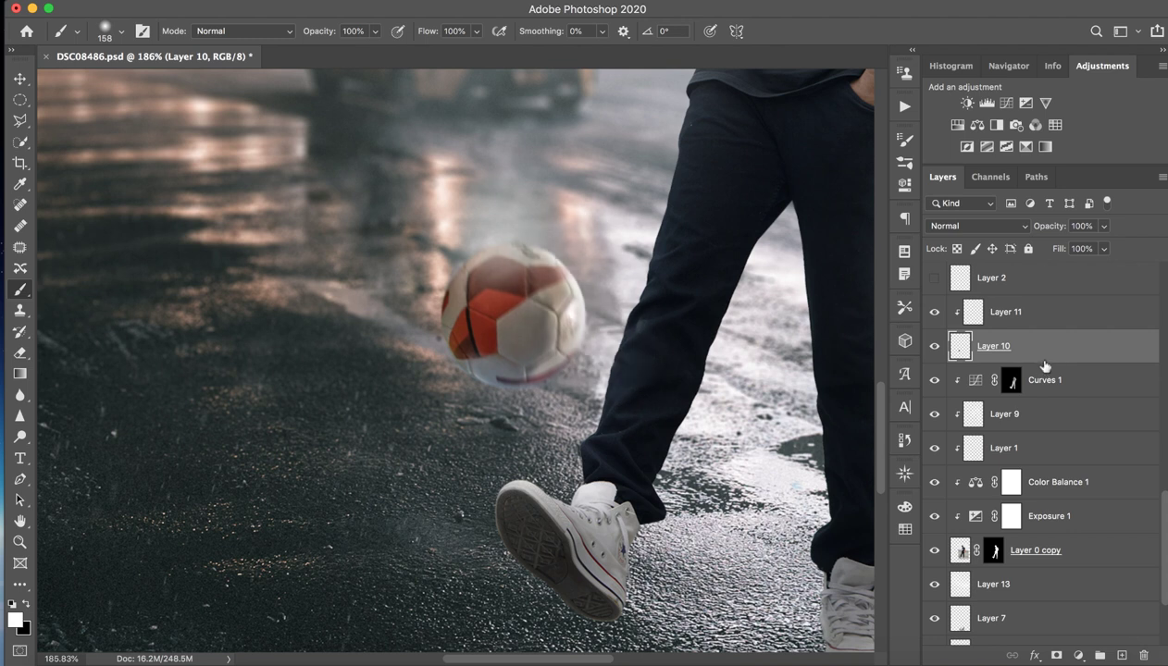
{"action": "key", "text": "ctrl+z"}
{"action": "left_click", "coordinate": [1059, 324]}
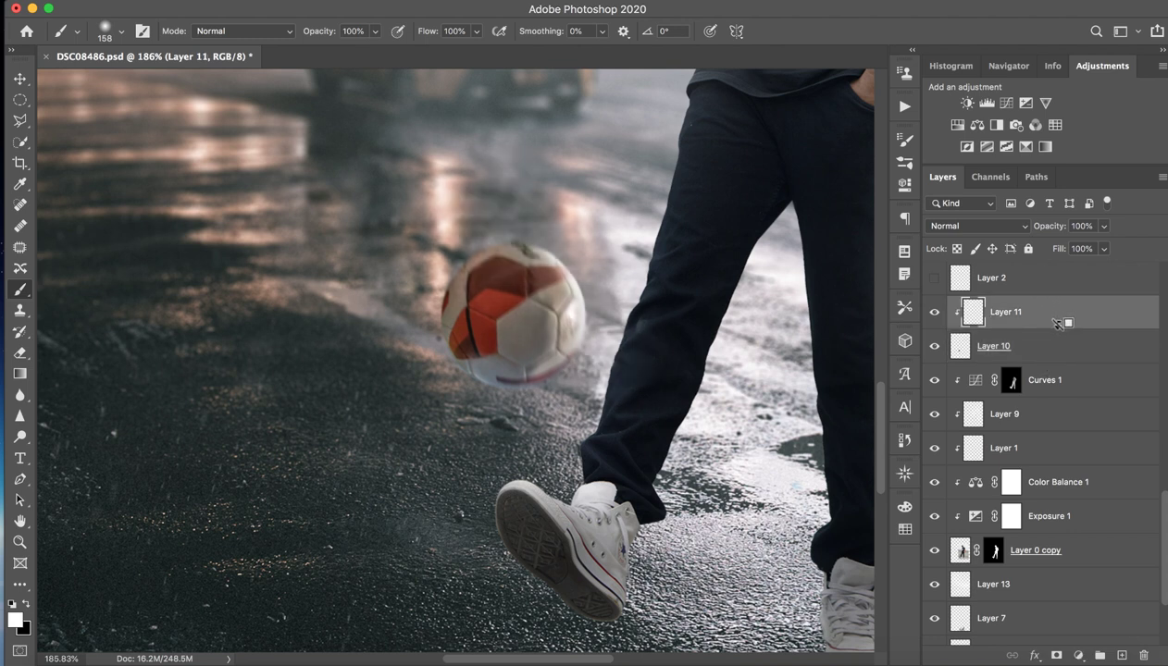
- Release and re-clip Layer 11 to the ball layer, then zoom out to the full composite
{"action": "left_click", "coordinate": [1060, 324], "text": "alt"}
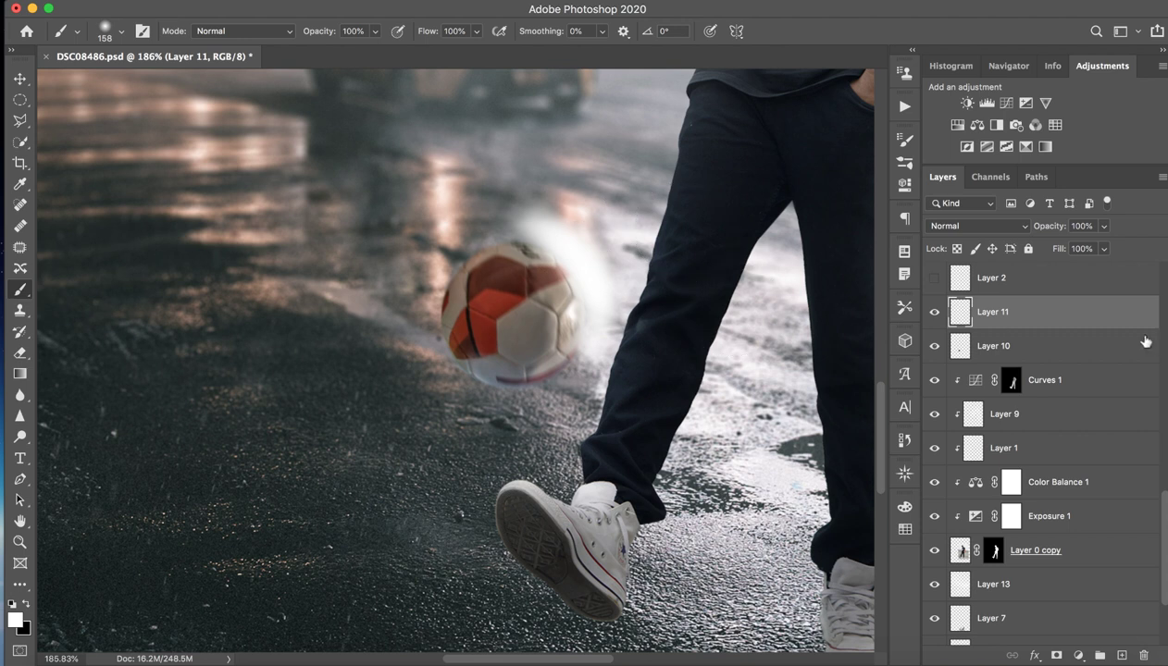
{"action": "left_click", "coordinate": [1012, 321], "text": "alt"}
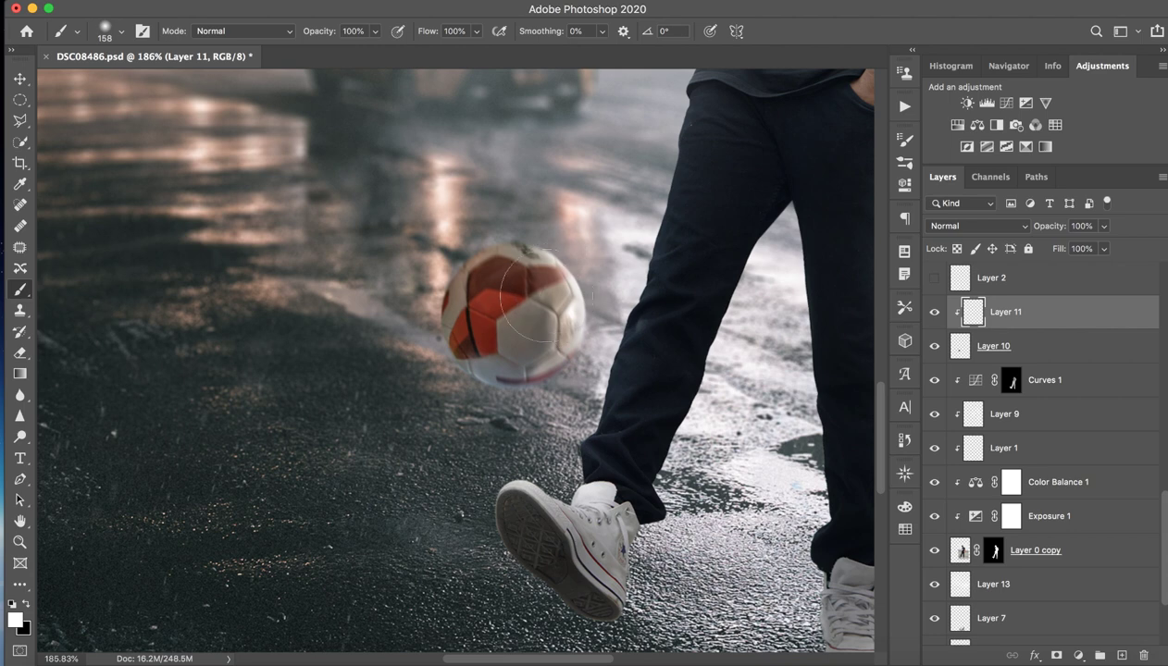
{"action": "key", "text": "z"}
{"action": "scroll", "coordinate": [670, 297], "scroll_direction": "down", "scroll_amount": 5}
{"action": "scroll", "coordinate": [668, 296], "scroll_direction": "down", "scroll_amount": 5}
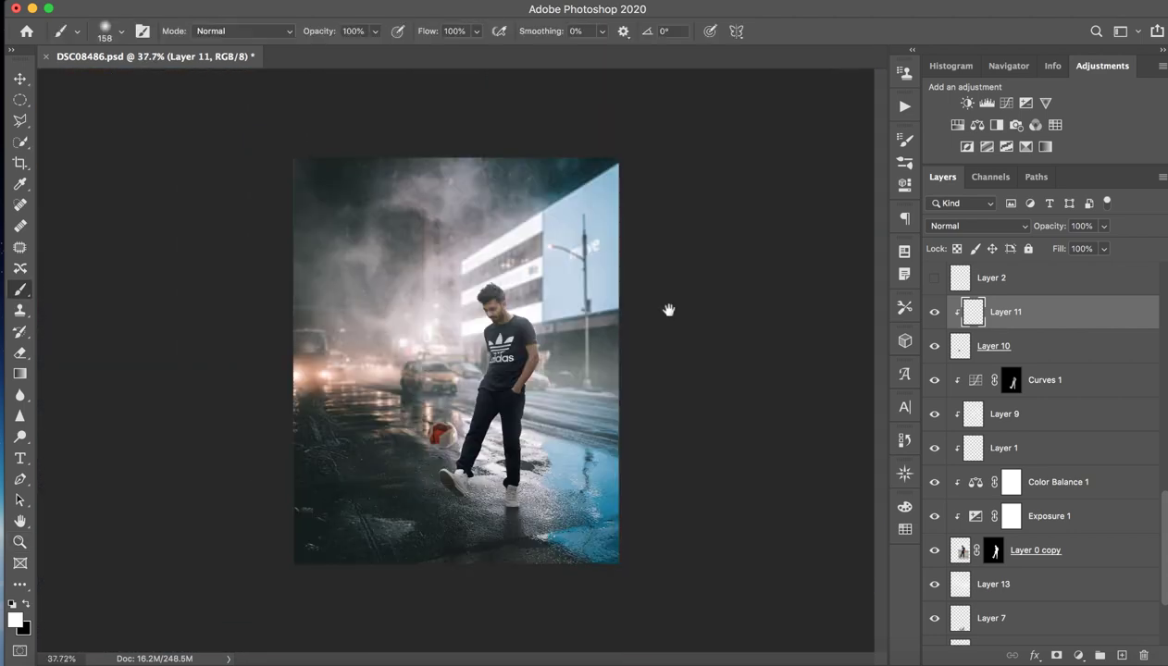
{"action": "scroll", "coordinate": [495, 398], "scroll_direction": "up", "scroll_amount": 5}
{"action": "scroll", "coordinate": [495, 398], "scroll_direction": "down", "scroll_amount": 2}
{"action": "key", "text": "b"}
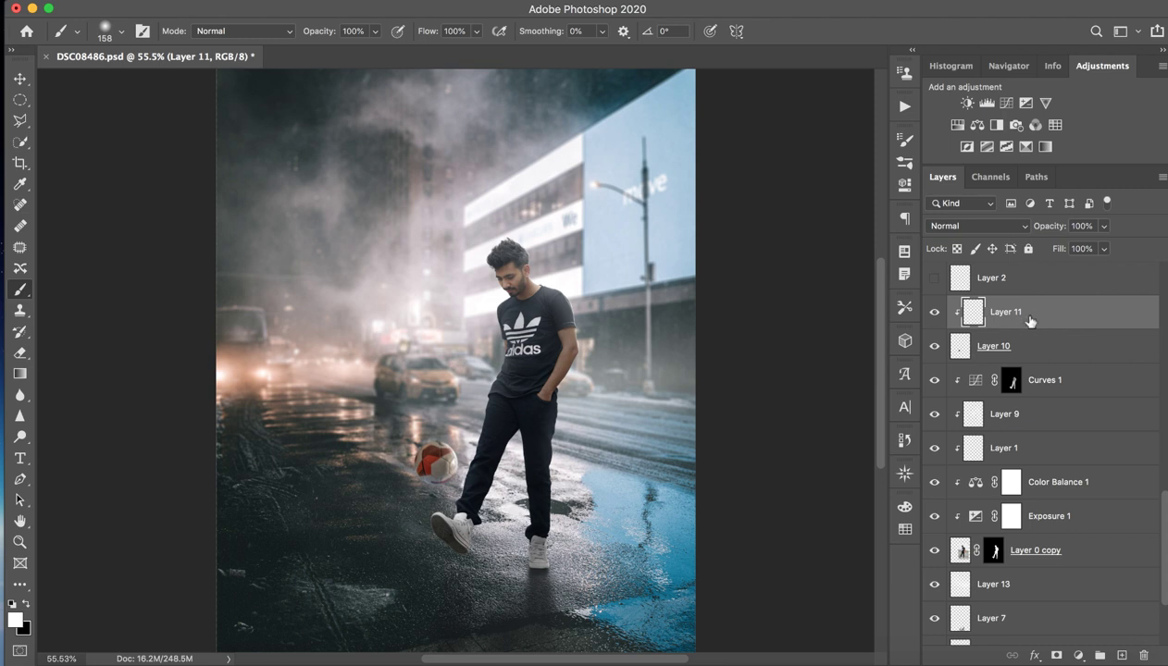
- Show Layer 2, the Layer 4 and 5 street shadows, and the T-rex smart object
{"action": "left_click", "coordinate": [1057, 287]}
{"action": "left_click", "coordinate": [935, 279]}
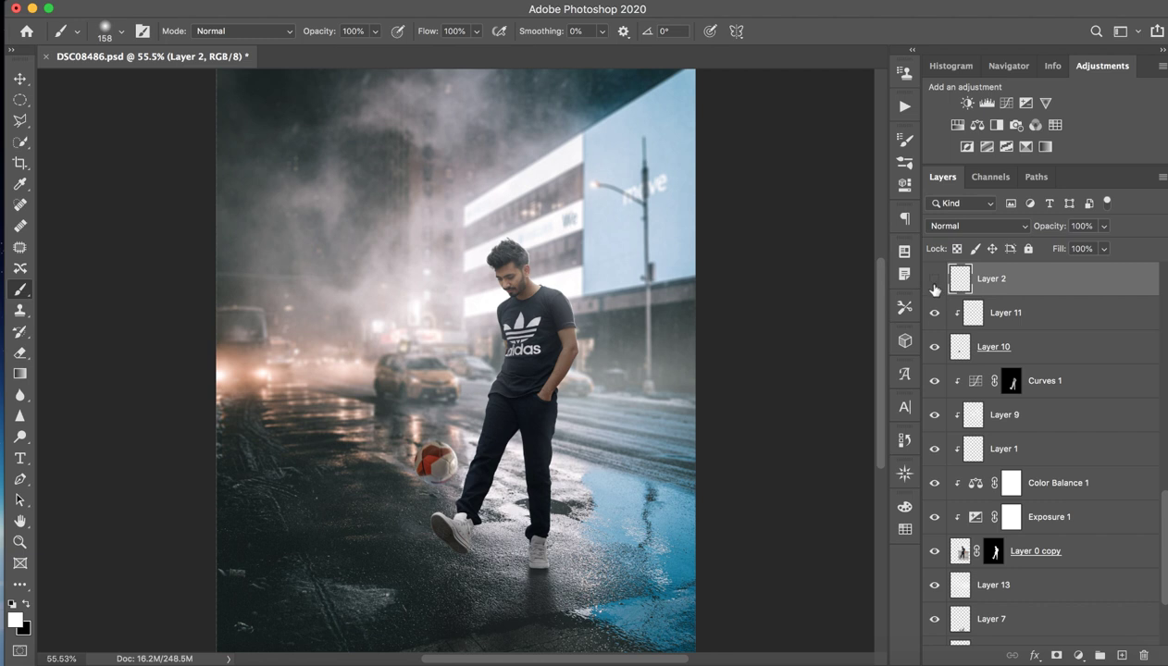
{"action": "scroll", "coordinate": [963, 371], "scroll_direction": "up", "scroll_amount": 5}
{"action": "scroll", "coordinate": [976, 439], "scroll_direction": "down", "scroll_amount": 2}
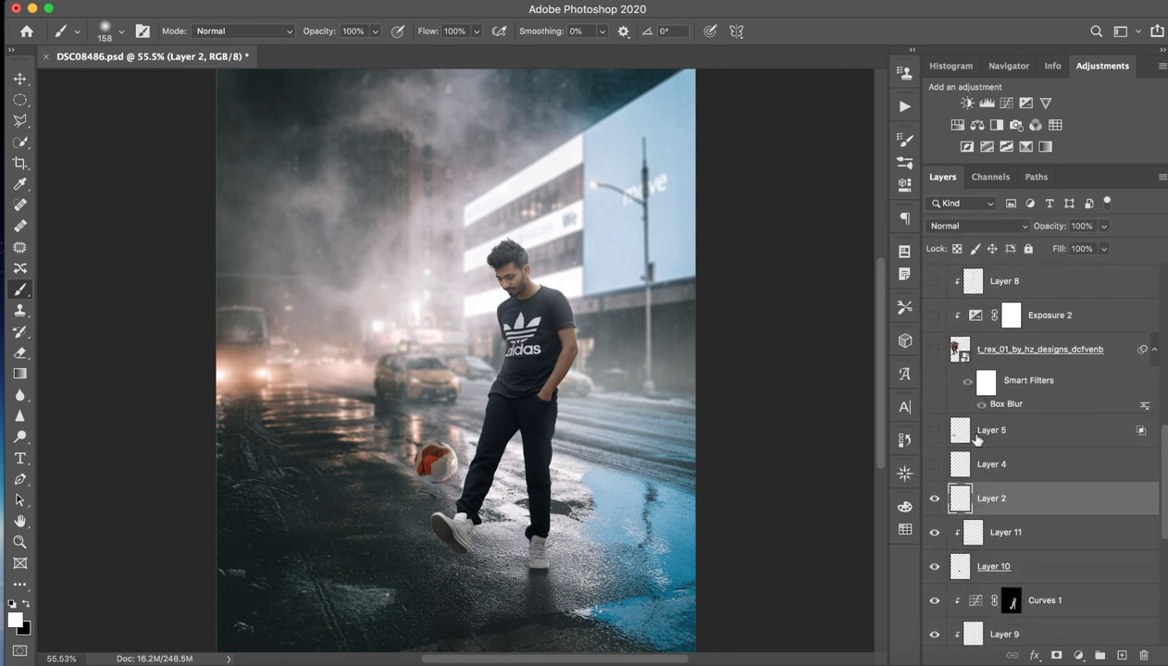
{"action": "mouse_move", "coordinate": [934, 468]}
{"action": "left_mouse_down"}
{"action": "mouse_move", "coordinate": [937, 445]}
{"action": "mouse_move", "coordinate": [931, 472]}
{"action": "left_mouse_up"}
{"action": "left_click", "coordinate": [934, 430]}
{"action": "left_click", "coordinate": [935, 465]}
{"action": "left_click", "coordinate": [935, 350]}
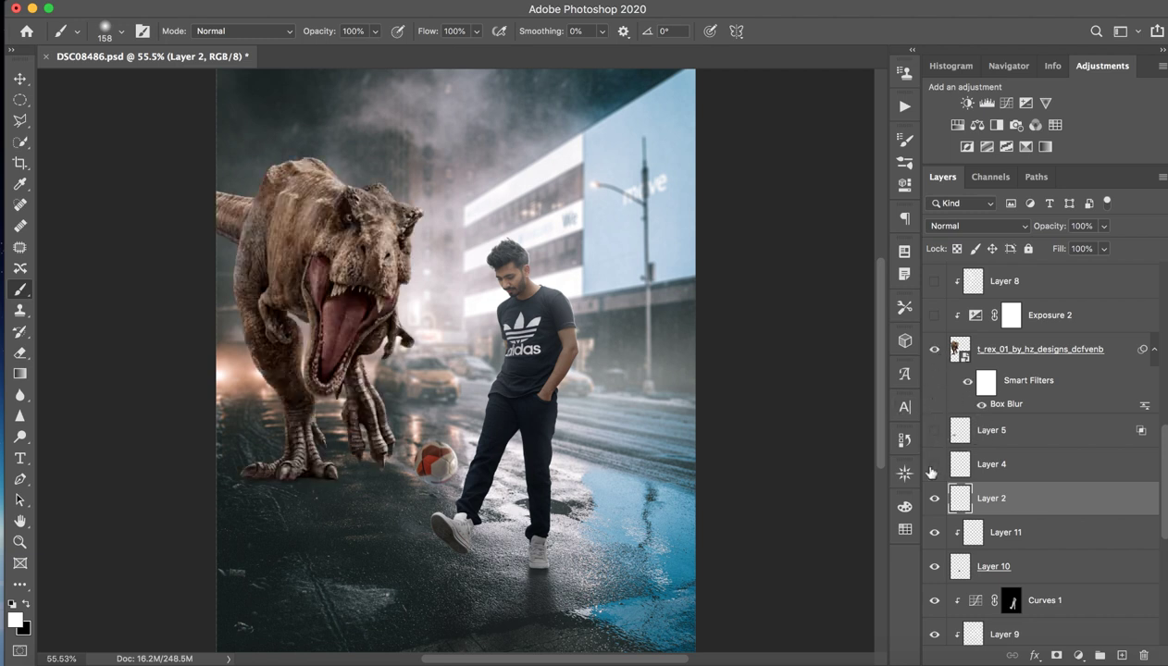
{"action": "left_click", "coordinate": [935, 430]}
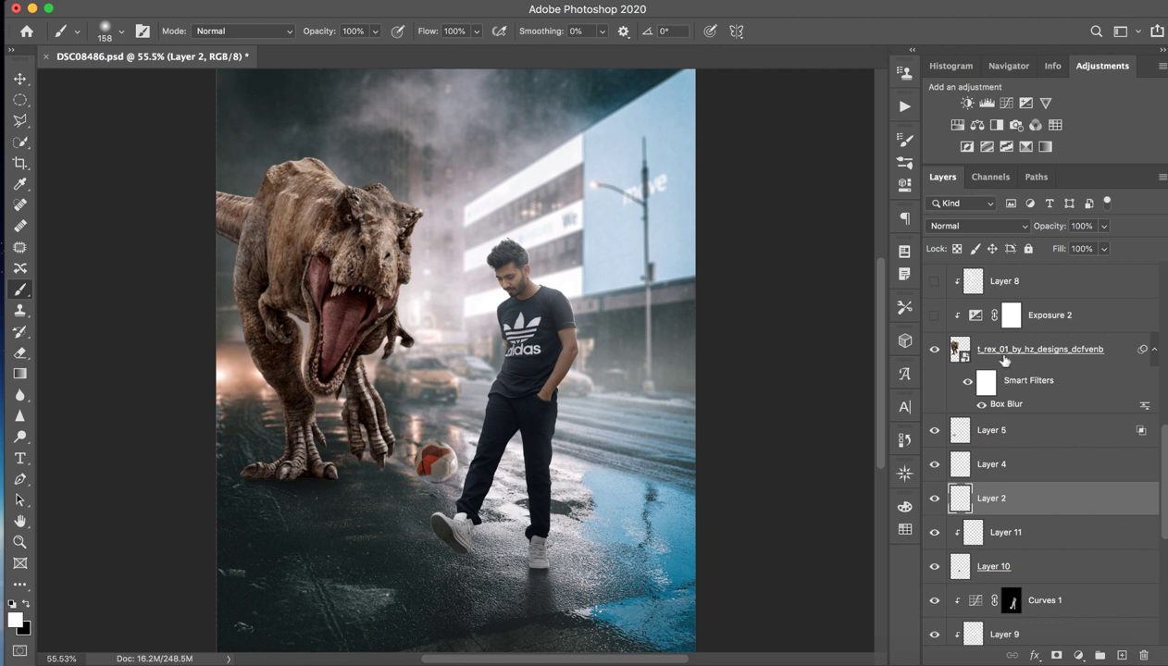
- Enable Exposure 2 (−1.11) to darken the T-rex, checking its settings and comparing
{"action": "scroll", "coordinate": [1004, 357], "scroll_direction": "up", "scroll_amount": 5}
{"action": "left_click", "coordinate": [1064, 412]}
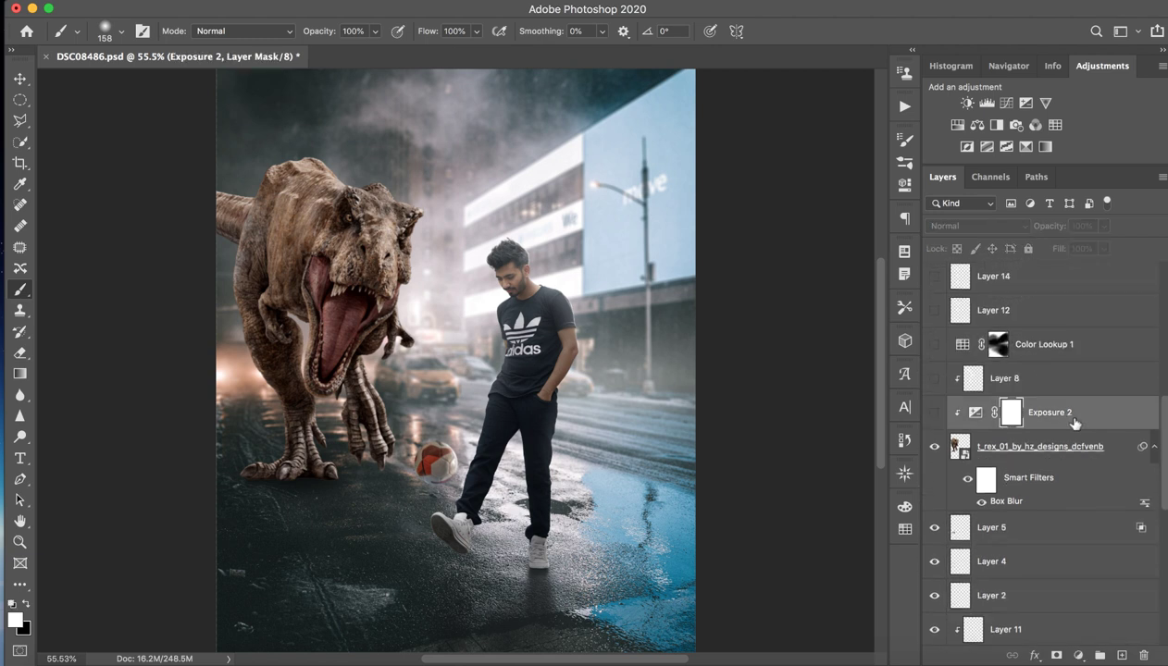
{"action": "left_click", "coordinate": [933, 413]}
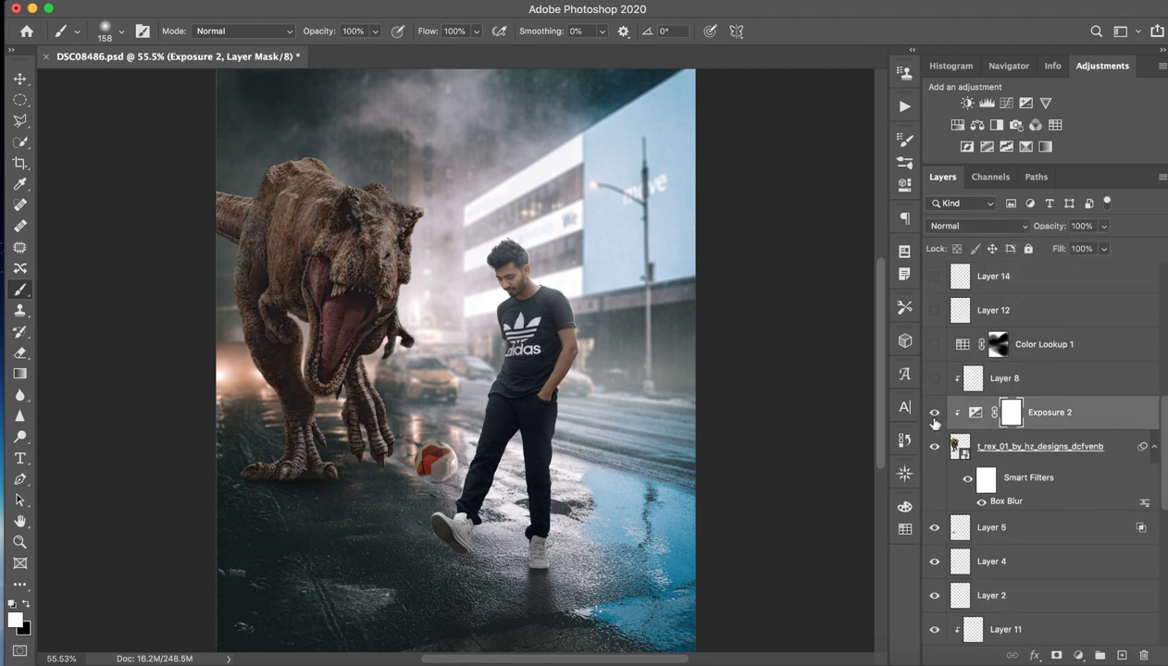
{"action": "left_click", "coordinate": [934, 413]}
{"action": "double_click", "coordinate": [974, 413]}
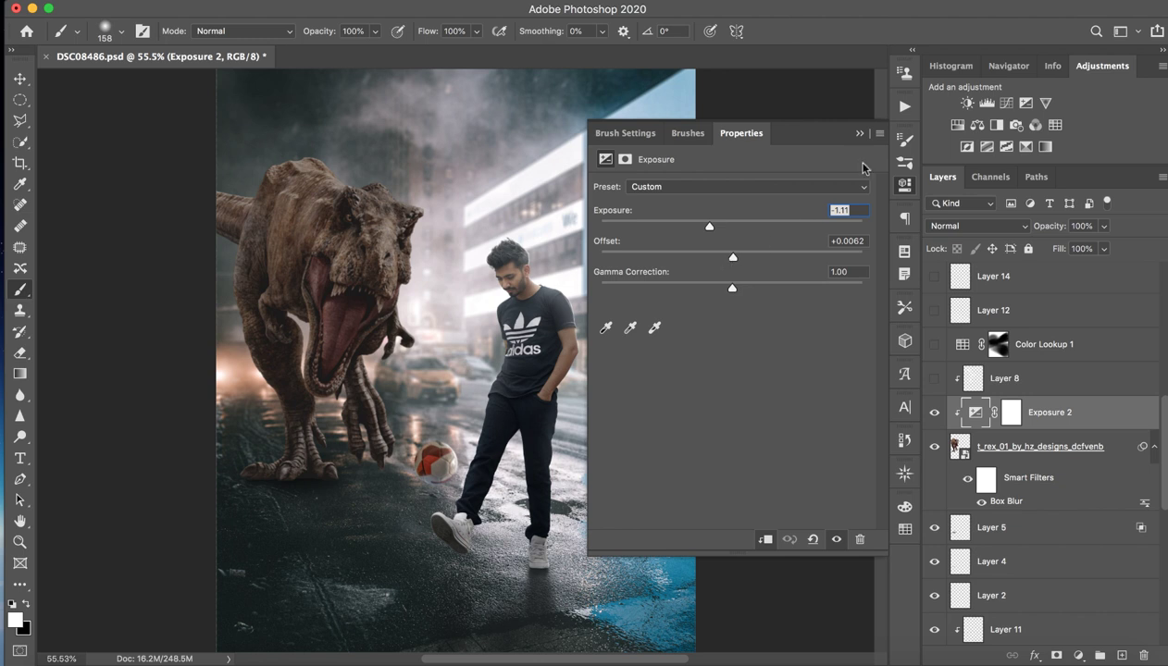
{"action": "left_click", "coordinate": [859, 134]}
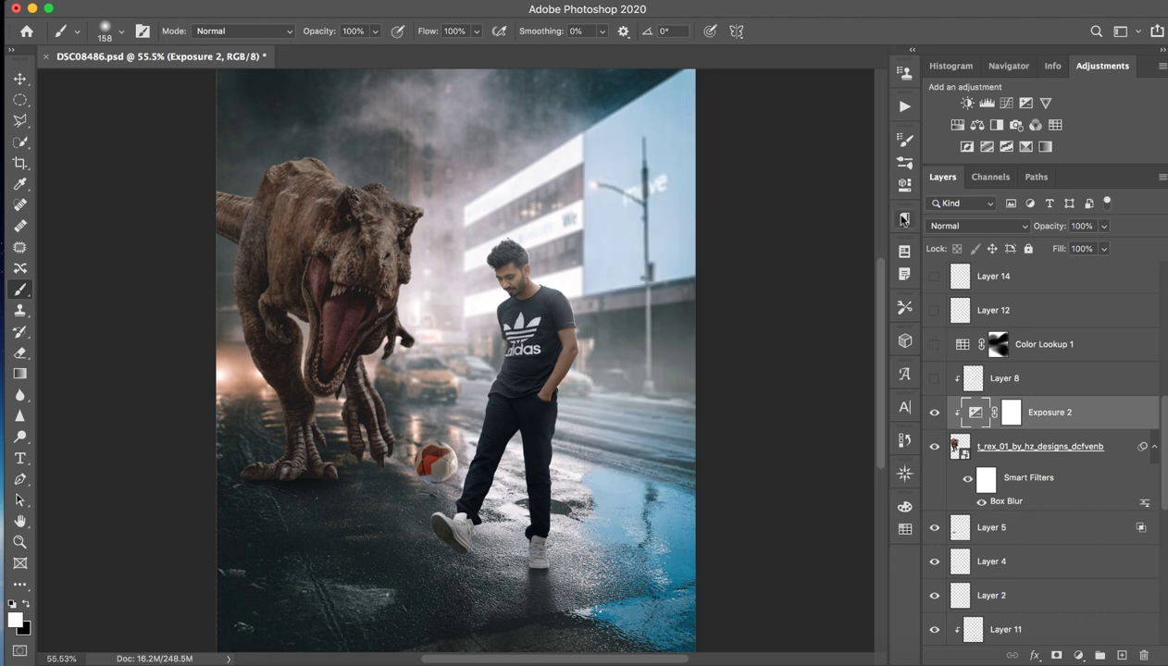
{"action": "left_click", "coordinate": [932, 412]}
{"action": "left_click", "coordinate": [933, 413]}
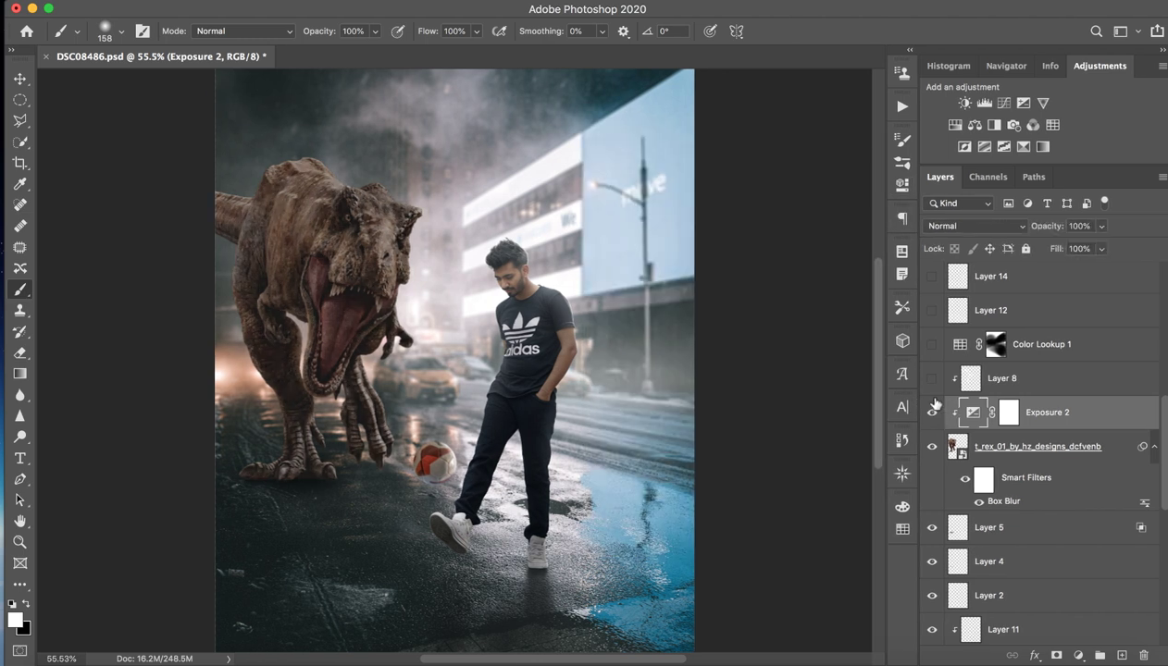
- Turn on Layer 8 to brighten the T-rex's head, comparing with it off
{"action": "left_click", "coordinate": [1037, 382]}
{"action": "left_click", "coordinate": [932, 379]}
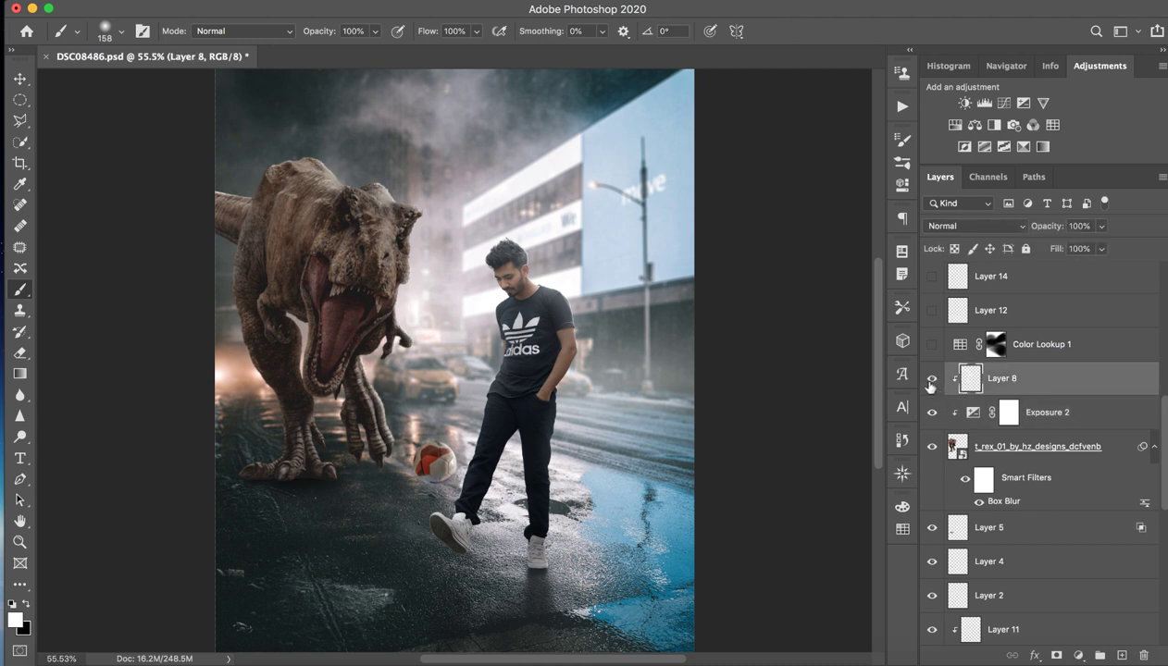
{"action": "left_click", "coordinate": [931, 382]}
{"action": "left_click", "coordinate": [931, 379]}
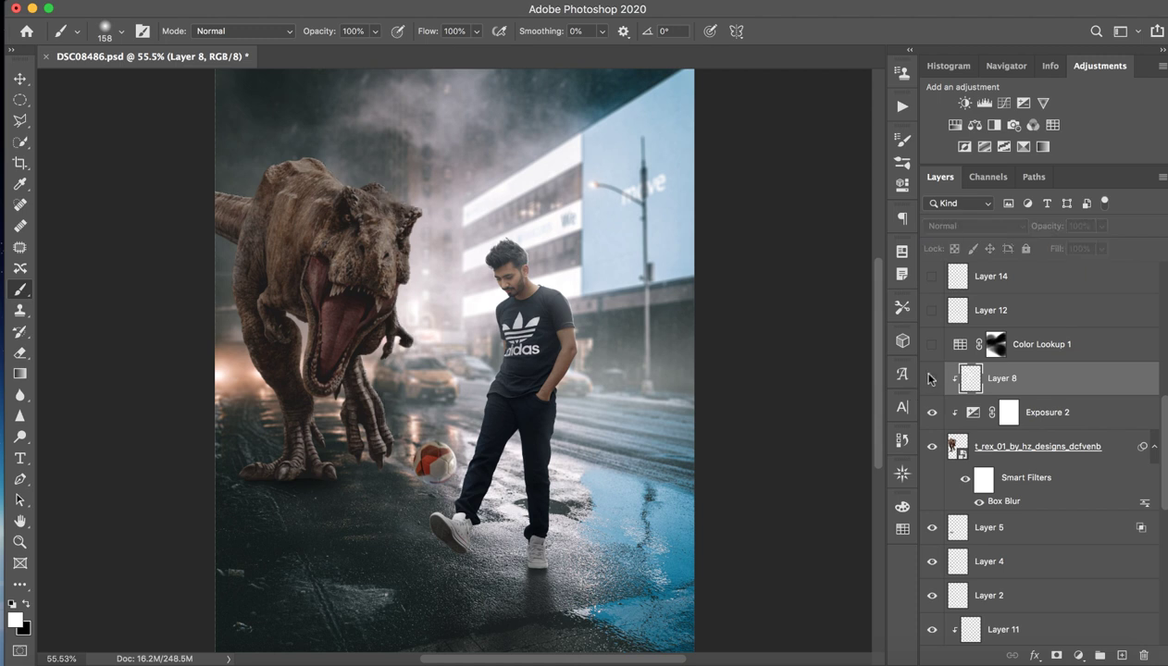
{"action": "left_click", "coordinate": [932, 378]}
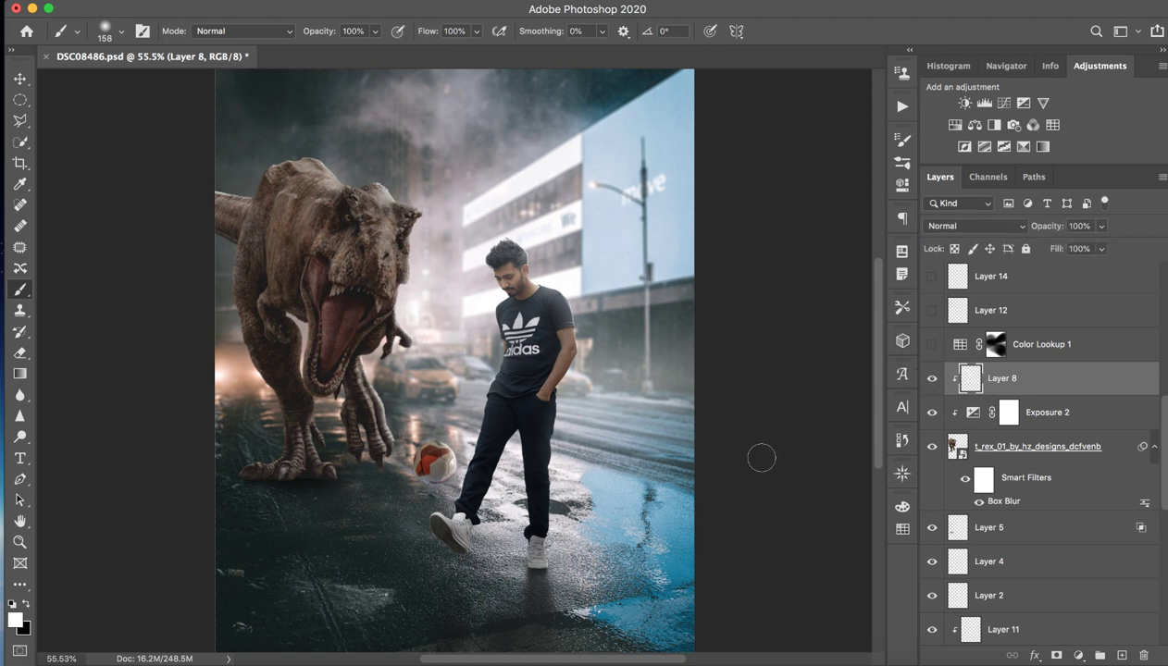
- Turn on Color Lookup 1 and compare the composite with and without it
{"action": "left_click", "coordinate": [1051, 350]}
{"action": "left_click", "coordinate": [932, 348]}
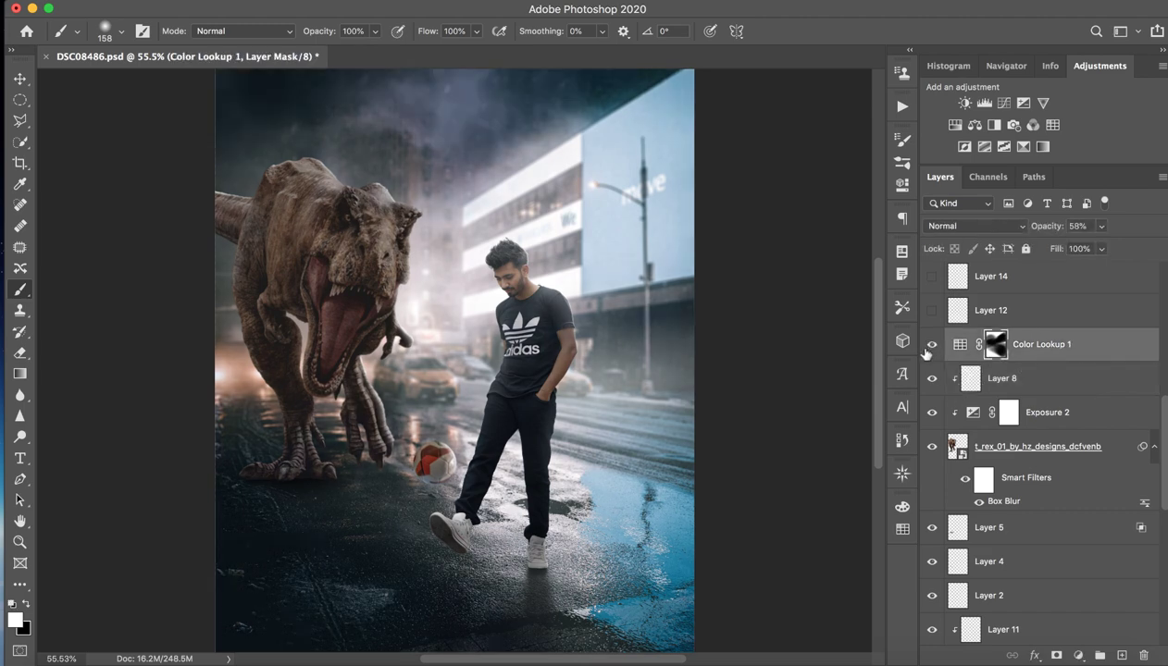
{"action": "left_click", "coordinate": [932, 348]}
{"action": "left_click_drag", "start_coordinate": [621, 387], "coordinate": [611, 389]}
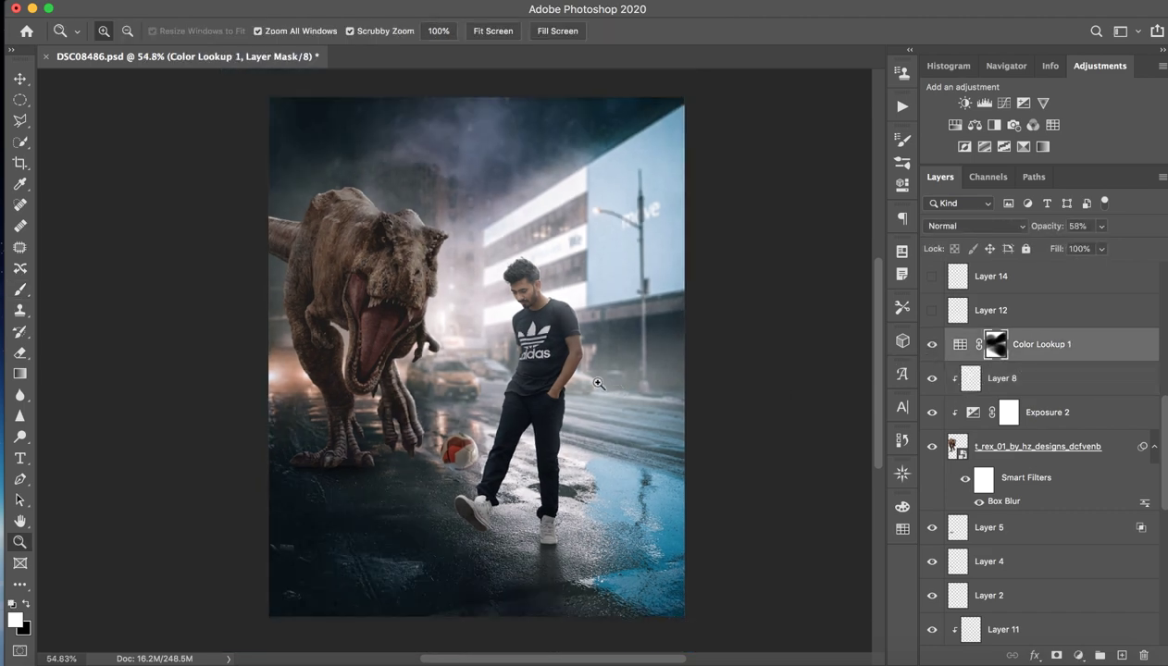
- Load NightFromDay.CUBE as the 3D LUT, keeping the layer opacity at 58%
{"action": "double_click", "coordinate": [960, 344]}
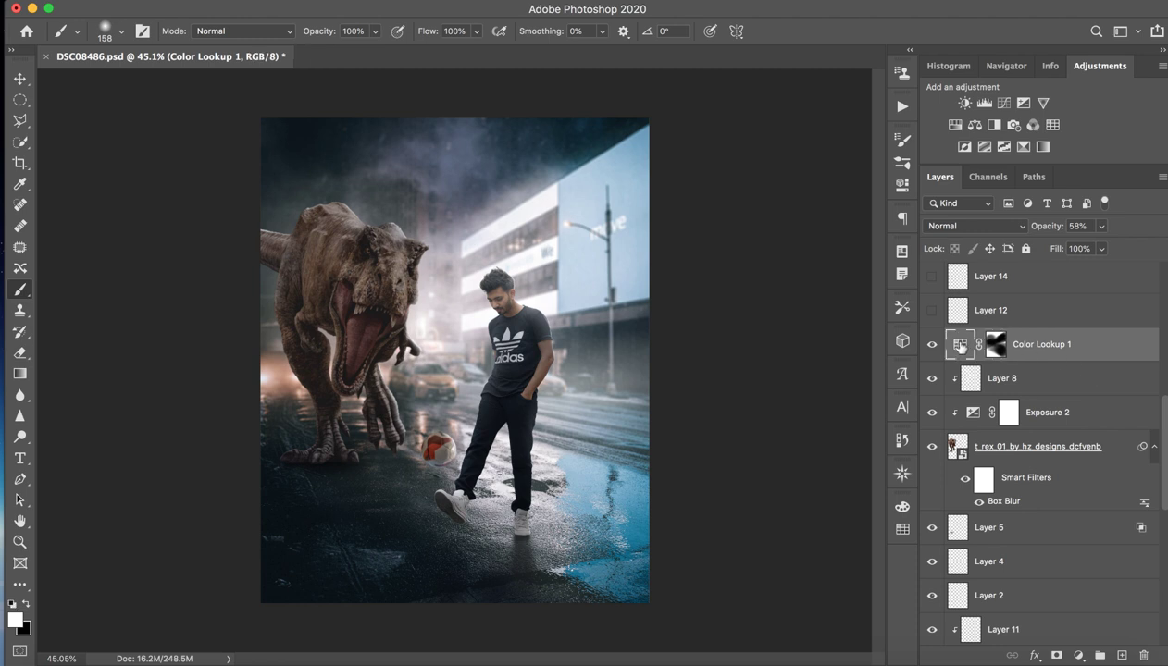
{"action": "left_click", "coordinate": [745, 186]}
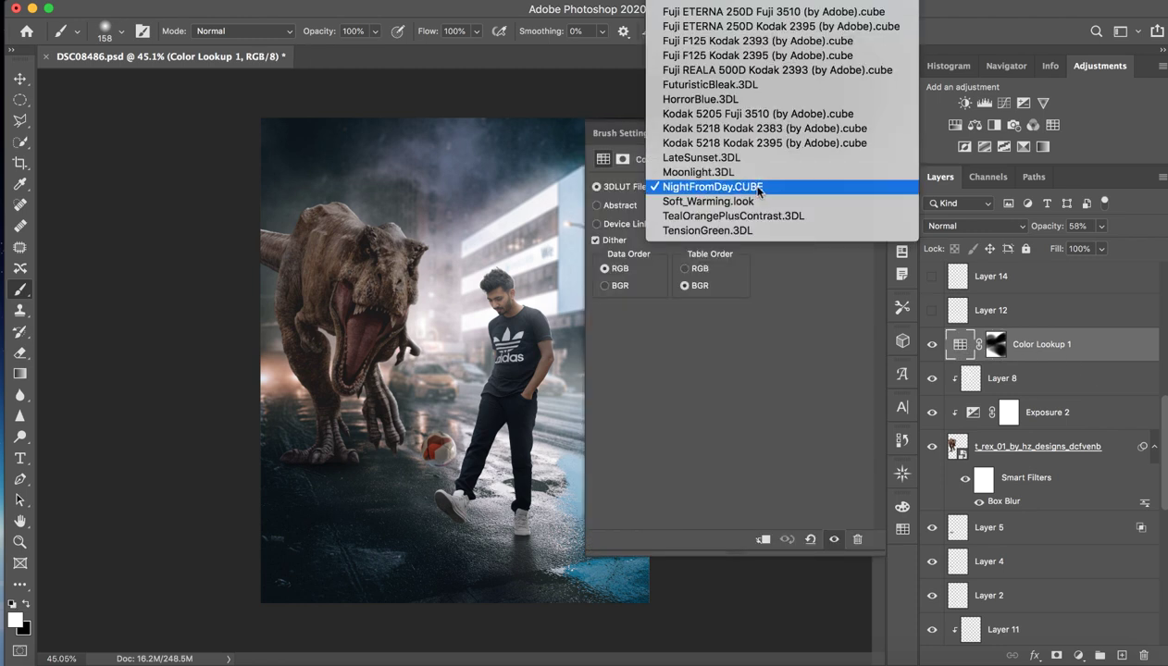
{"action": "left_click", "coordinate": [753, 186]}
{"action": "left_click", "coordinate": [838, 134]}
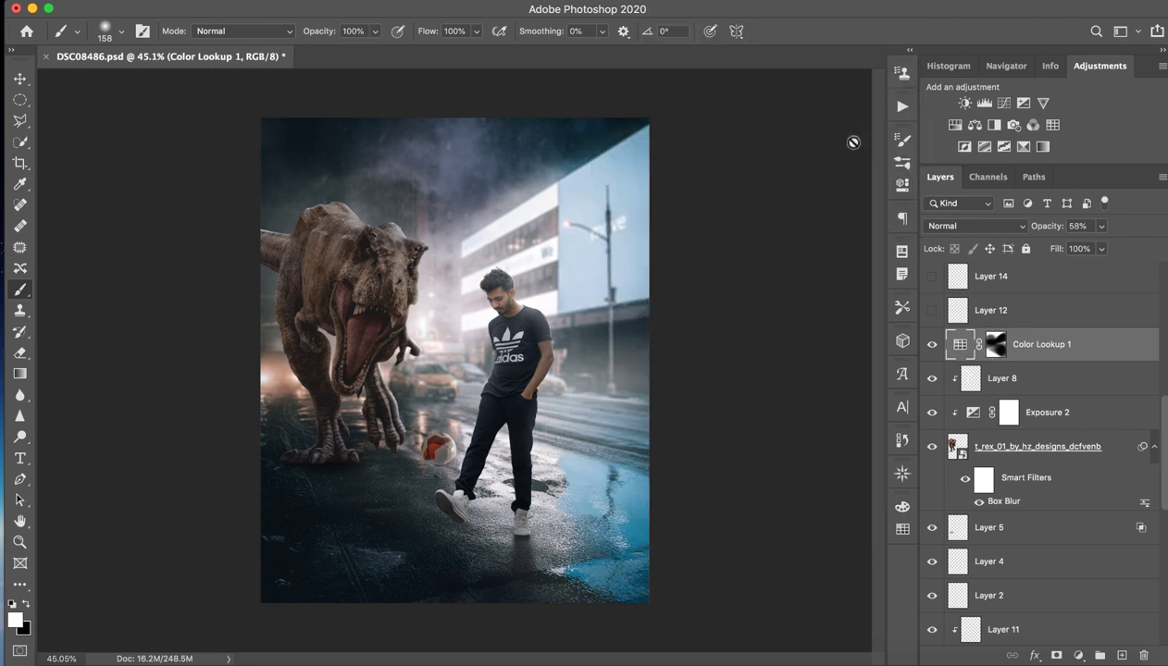
{"action": "left_click", "coordinate": [932, 344]}
{"action": "left_click_drag", "start_coordinate": [1044, 227], "coordinate": [1166, 232]}
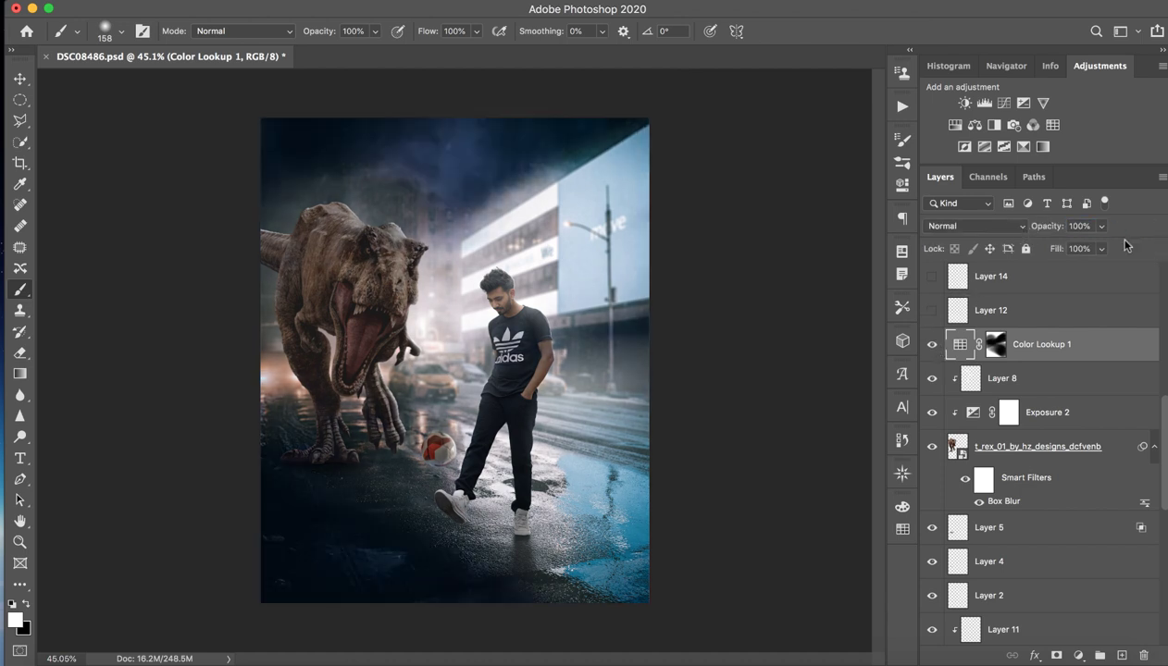
{"action": "key", "text": "ctrl+z"}
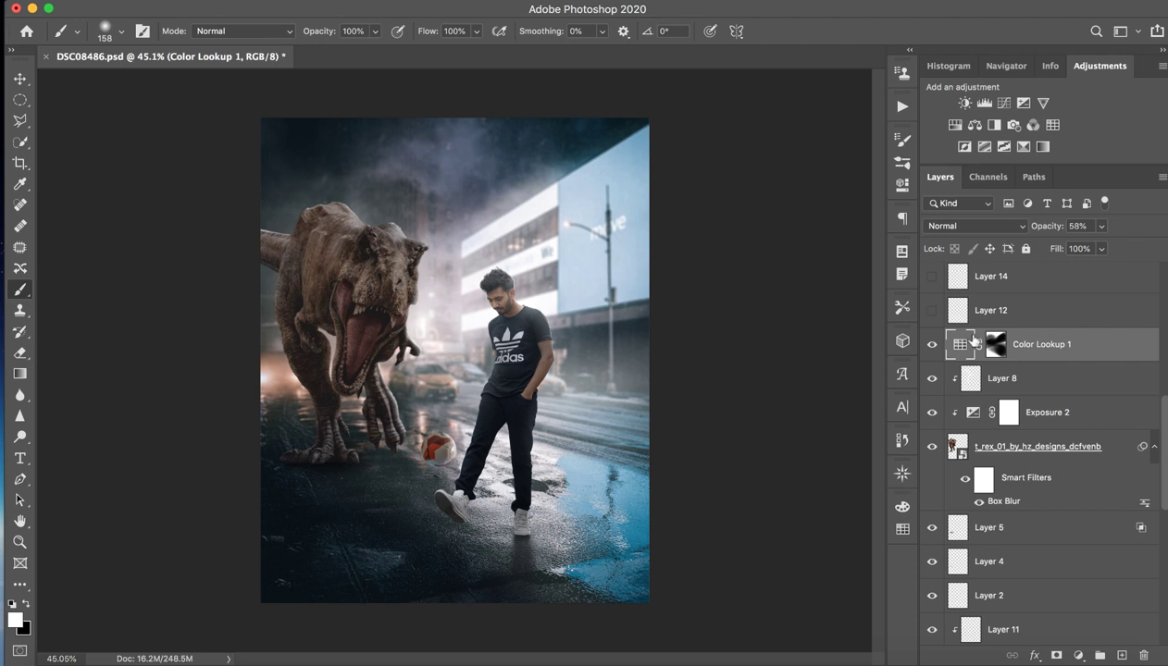
{"action": "scroll", "coordinate": [974, 343], "scroll_direction": "up", "scroll_amount": 3}
- Select Layer 12 and turn on Layers 14 and 15 for the teal colour grade
{"action": "left_click", "coordinate": [940, 491]}
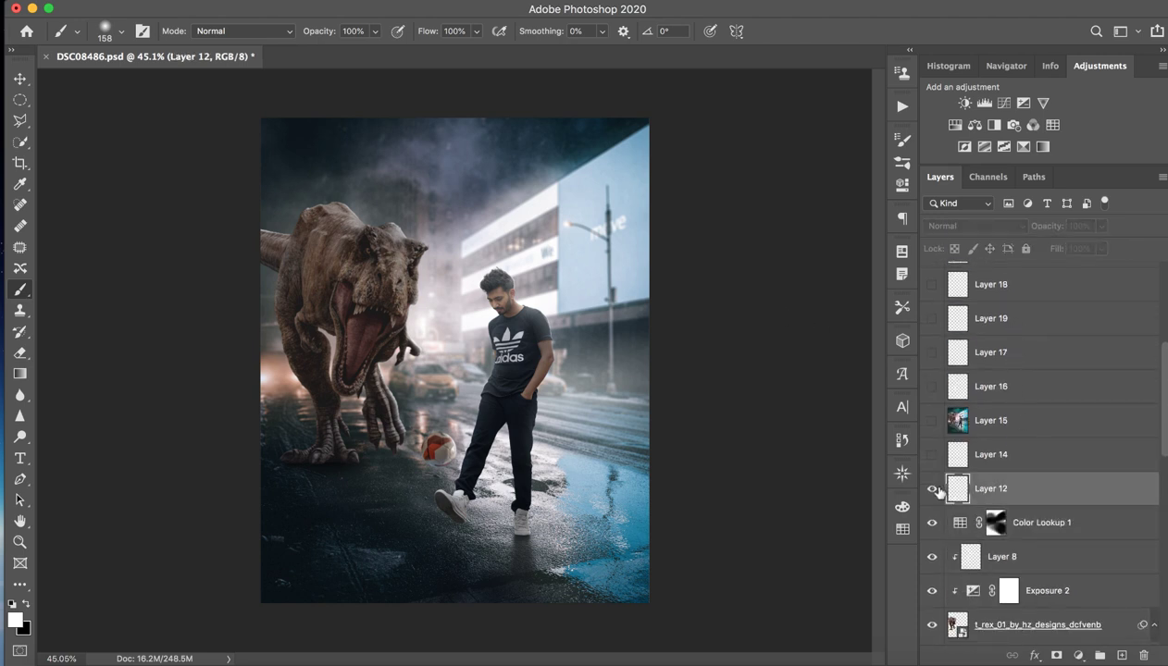
{"action": "left_click", "coordinate": [932, 454]}
{"action": "left_click", "coordinate": [995, 424]}
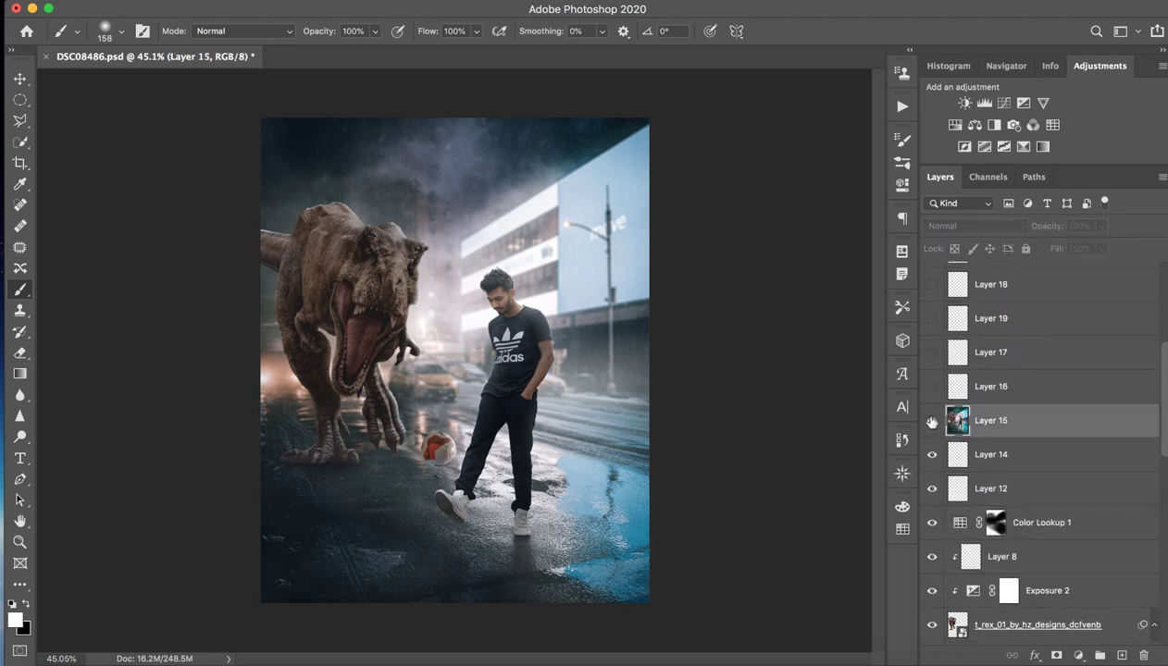
{"action": "left_click", "coordinate": [932, 421]}
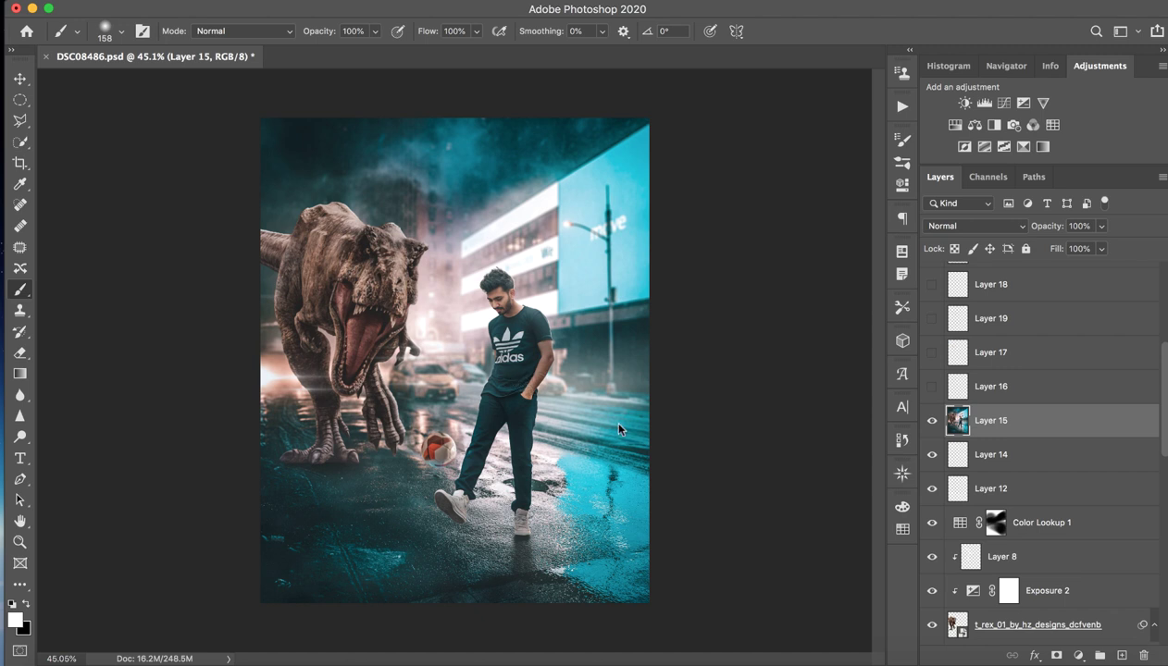
{"action": "key", "text": "ctrl+shift+a"}
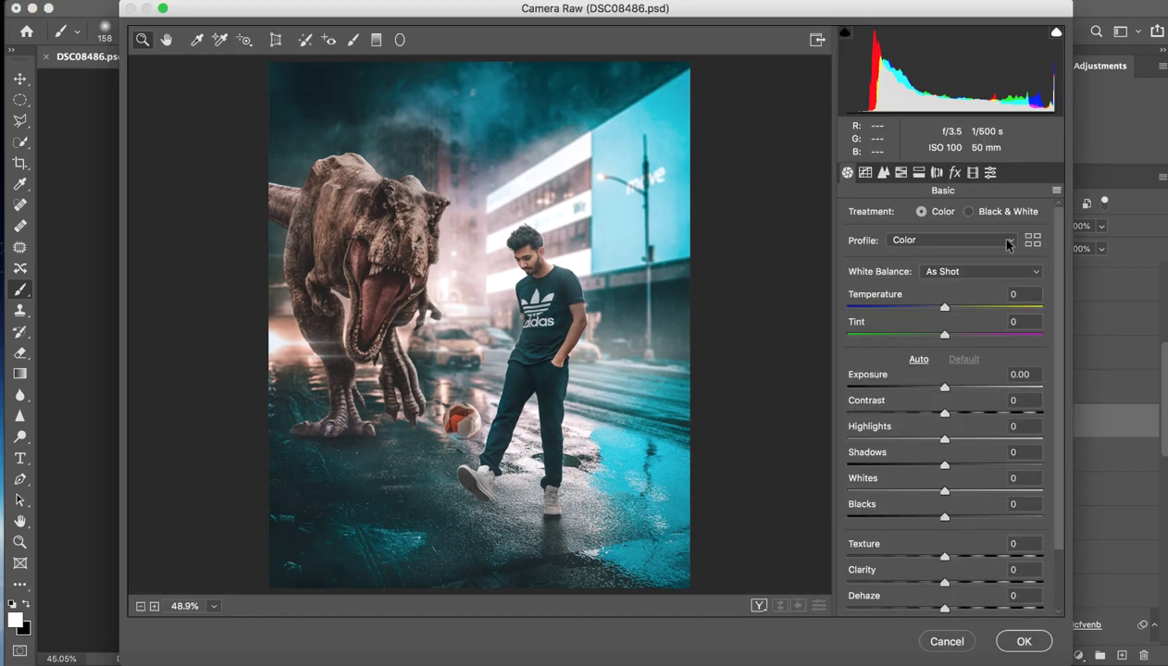
{"action": "left_click", "coordinate": [972, 173]}
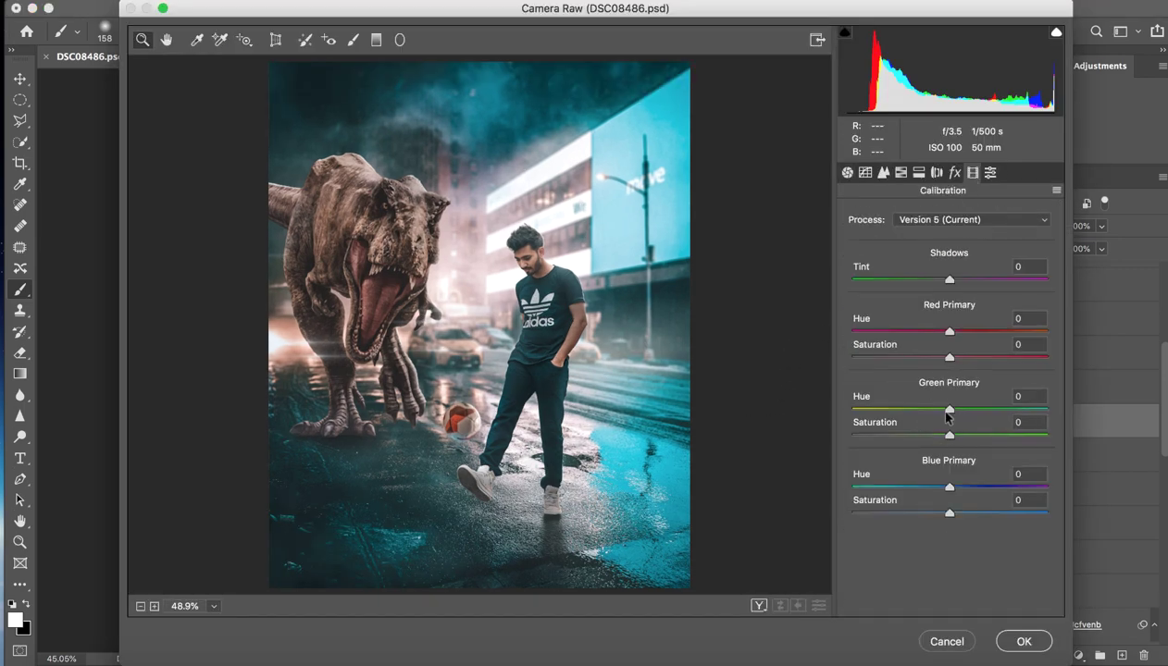
{"action": "left_click_drag", "start_coordinate": [948, 487], "coordinate": [996, 487]}
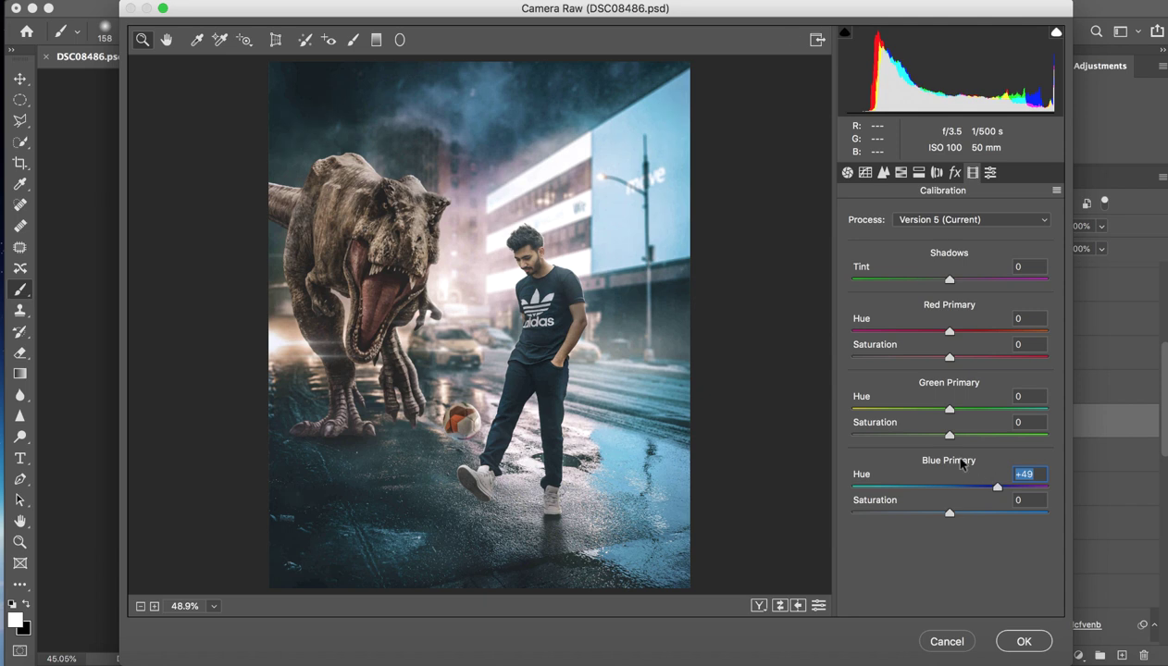
{"action": "left_click_drag", "start_coordinate": [949, 409], "coordinate": [934, 409]}
{"action": "mouse_move", "coordinate": [948, 331]}
{"action": "left_mouse_down"}
{"action": "mouse_move", "coordinate": [1002, 332]}
{"action": "mouse_move", "coordinate": [859, 331]}
{"action": "left_mouse_up"}
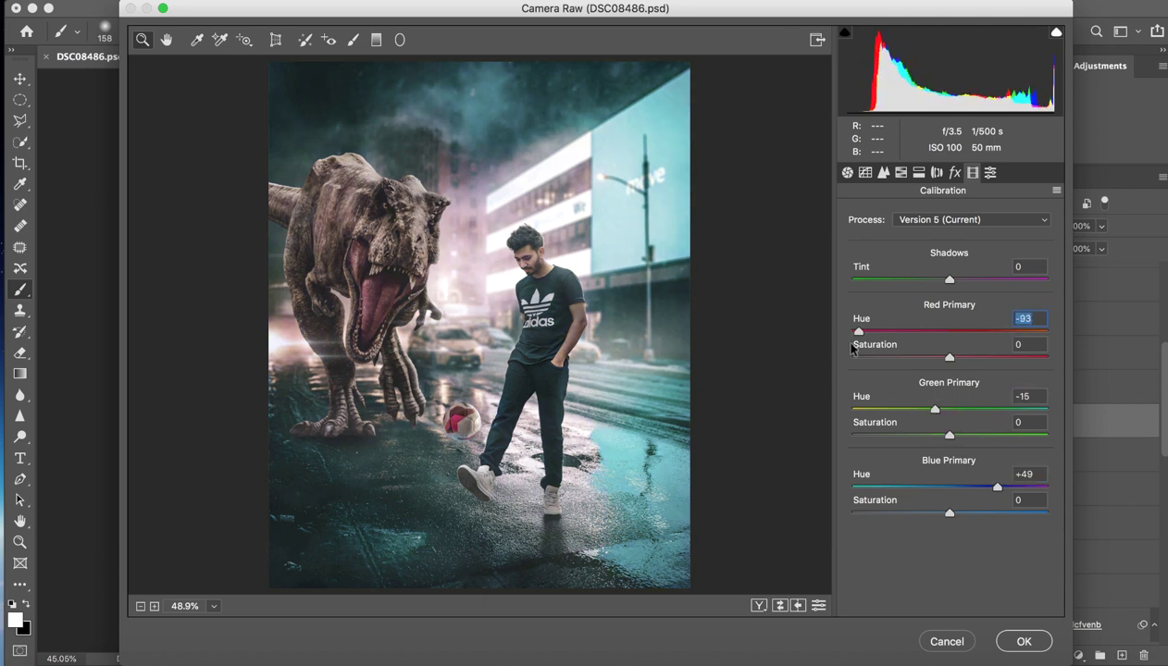
{"action": "left_click", "coordinate": [946, 639]}
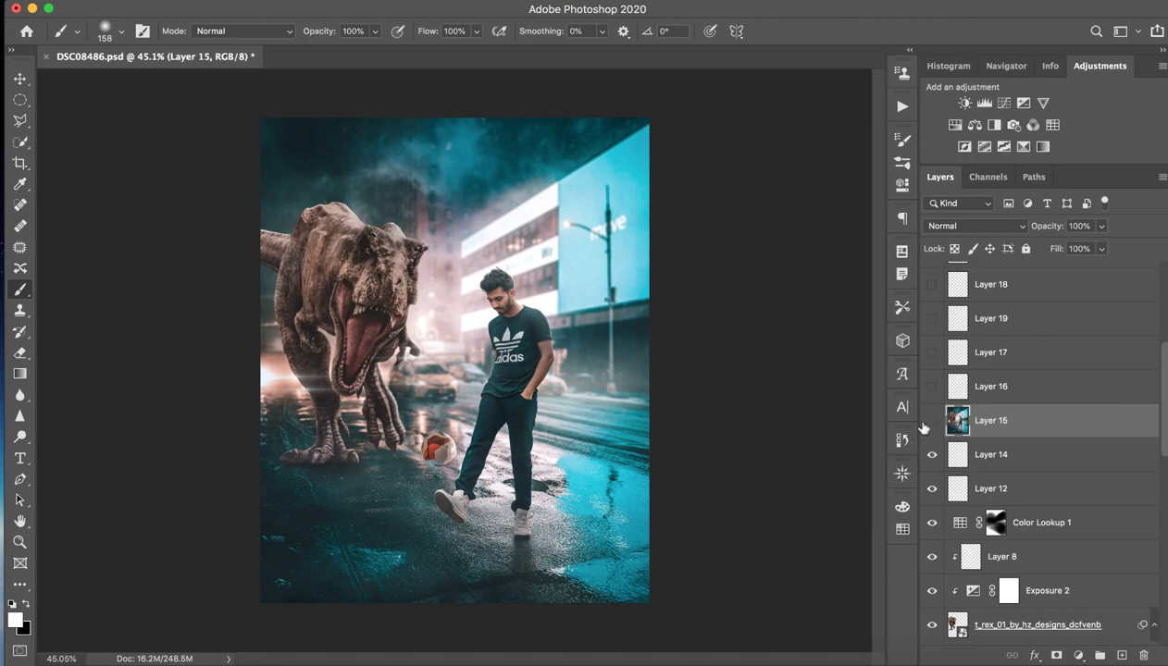
{"action": "left_click", "coordinate": [932, 420]}
{"action": "left_click", "coordinate": [932, 420]}
{"action": "left_click", "coordinate": [932, 421]}
- Show Layers 16–20 so the T-rex's eyes glow orange
{"action": "left_click_drag", "start_coordinate": [932, 386], "coordinate": [932, 284]}
{"action": "scroll", "coordinate": [1017, 357], "scroll_direction": "up", "scroll_amount": 3}
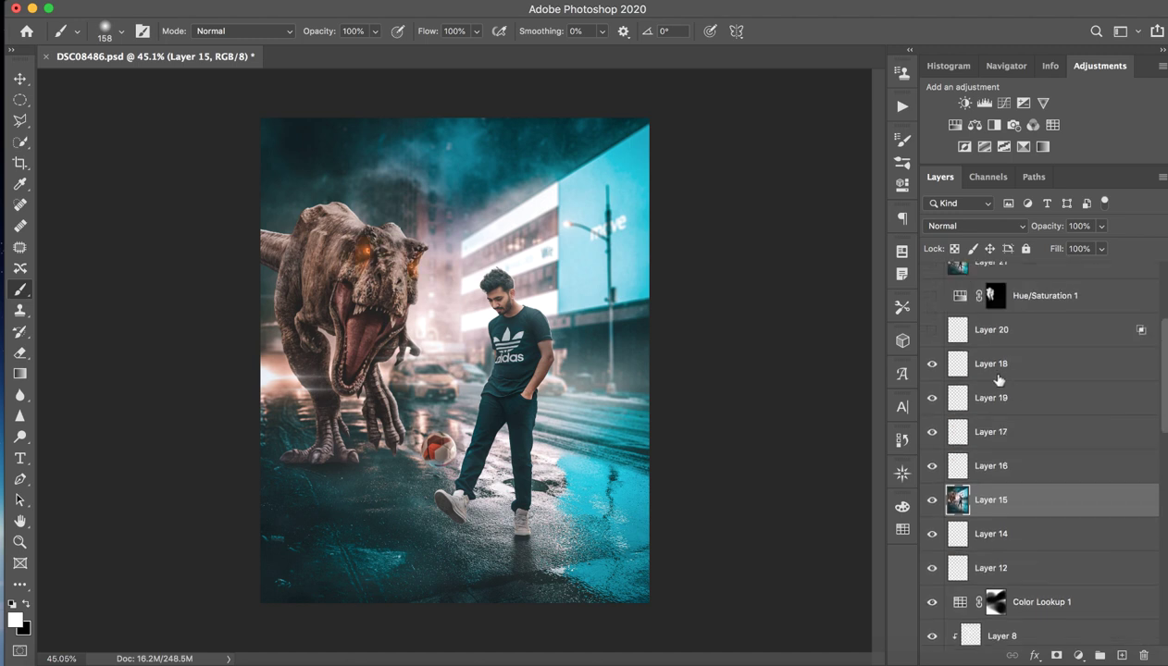
{"action": "left_click", "coordinate": [932, 330]}
{"action": "left_click", "coordinate": [931, 330]}
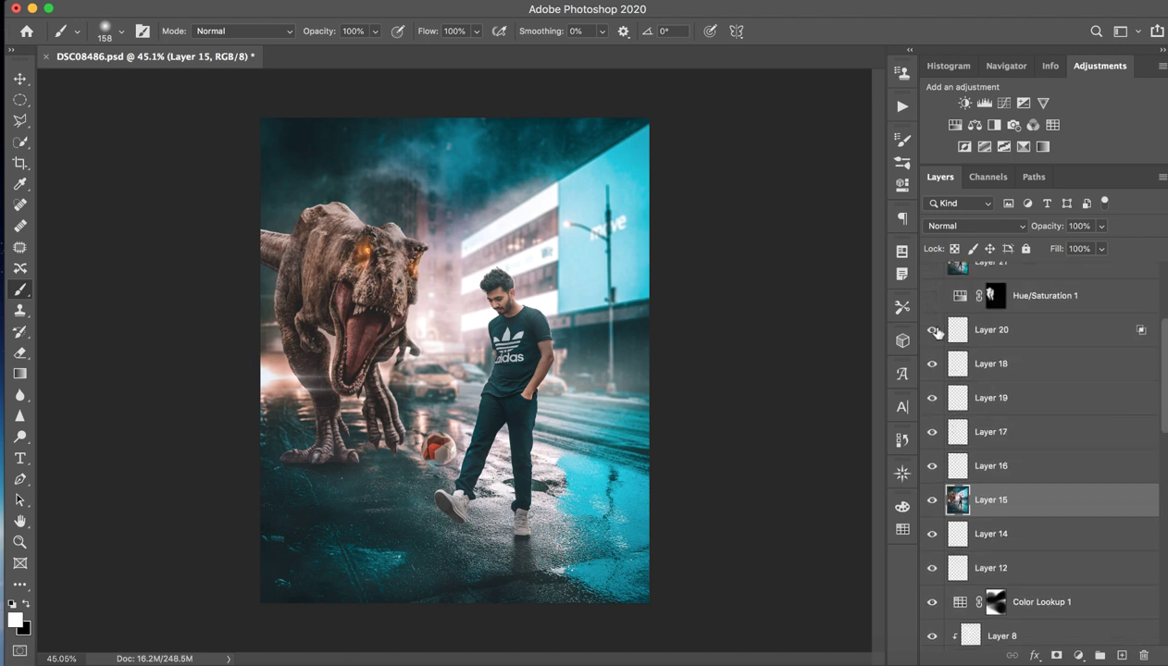
{"action": "left_click", "coordinate": [1041, 337]}
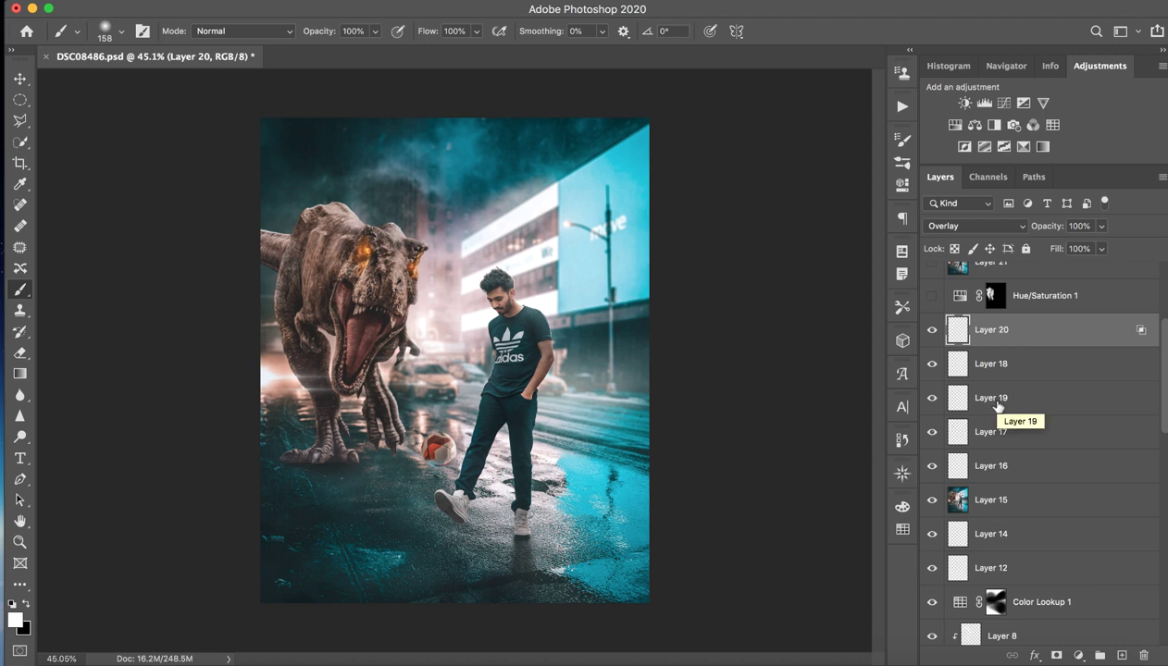
- Turn on the Hue/Saturation 1 adjustment, comparing the image with and without it
{"action": "scroll", "coordinate": [1073, 404], "scroll_direction": "up", "scroll_amount": 1}
{"action": "scroll", "coordinate": [1073, 394], "scroll_direction": "up", "scroll_amount": 2}
{"action": "left_click", "coordinate": [1076, 365]}
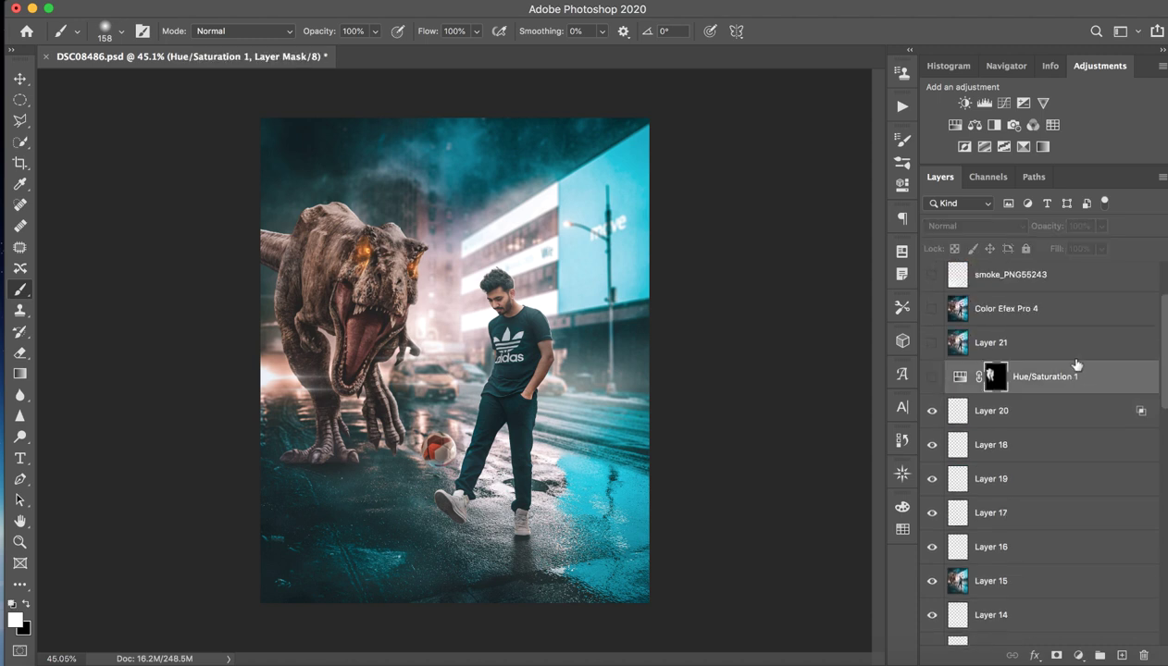
{"action": "left_click", "coordinate": [788, 3]}
{"action": "key", "text": "Escape"}
{"action": "left_click", "coordinate": [933, 378]}
{"action": "left_click", "coordinate": [933, 378]}
{"action": "left_click", "coordinate": [933, 378]}
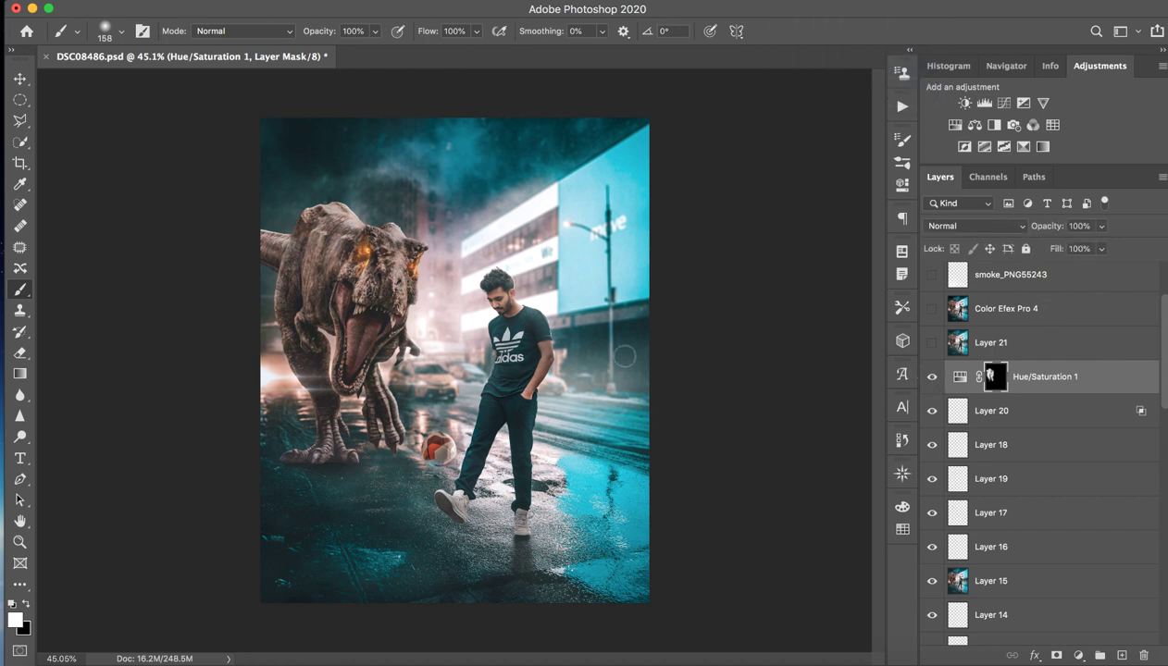
{"action": "left_click", "coordinate": [934, 378]}
{"action": "left_click", "coordinate": [945, 374]}
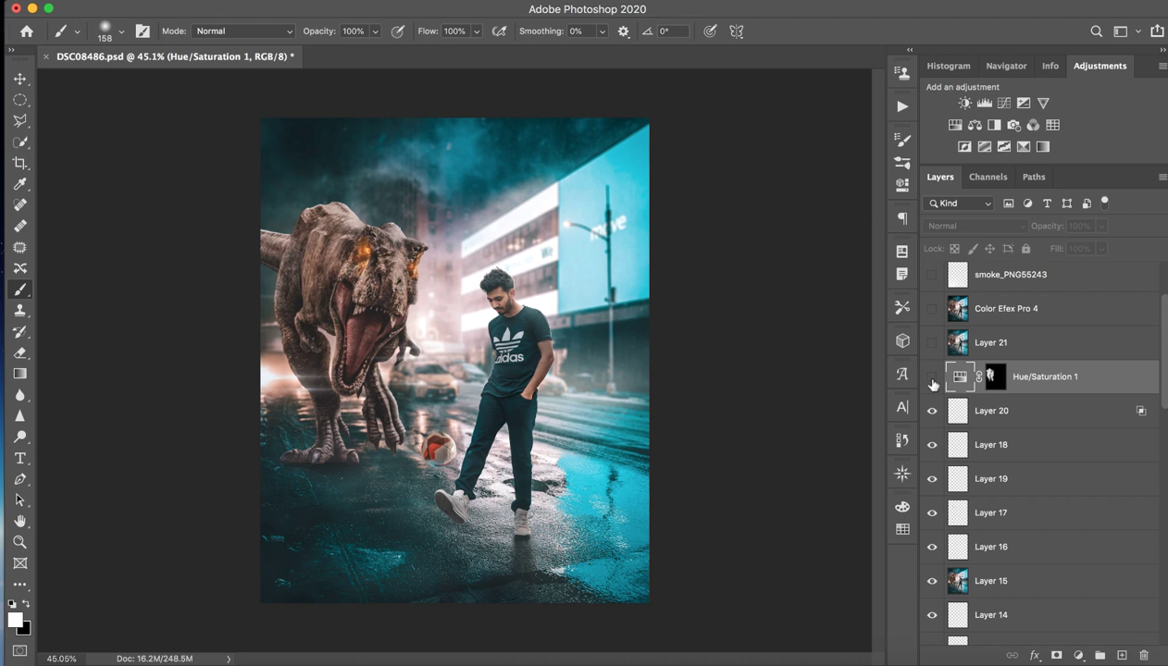
{"action": "left_click", "coordinate": [931, 378]}
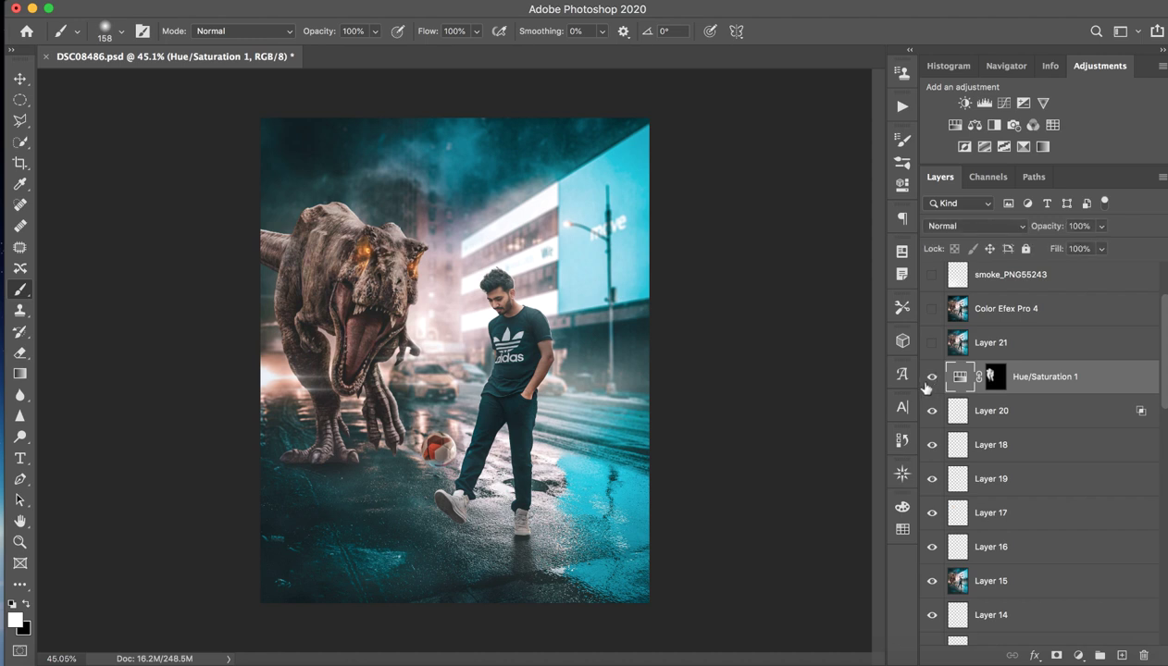
- Show Layer 21 and the darker Color Efex Pro 4 grade
{"action": "left_click", "coordinate": [964, 350]}
{"action": "left_click", "coordinate": [932, 342]}
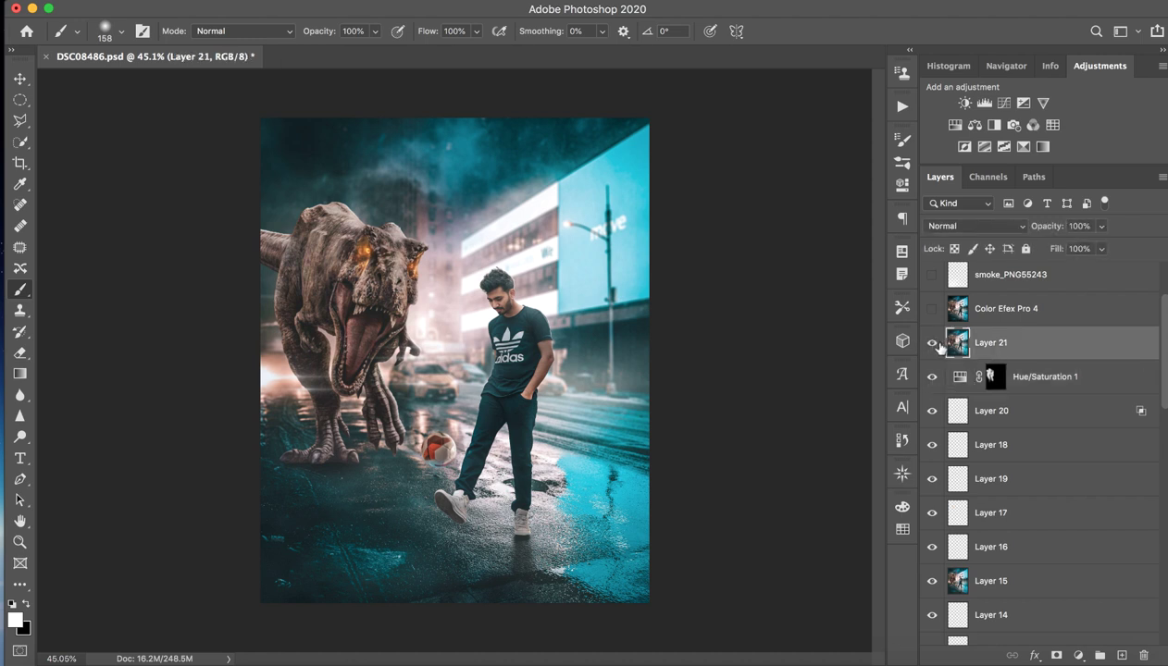
{"action": "left_click", "coordinate": [931, 308]}
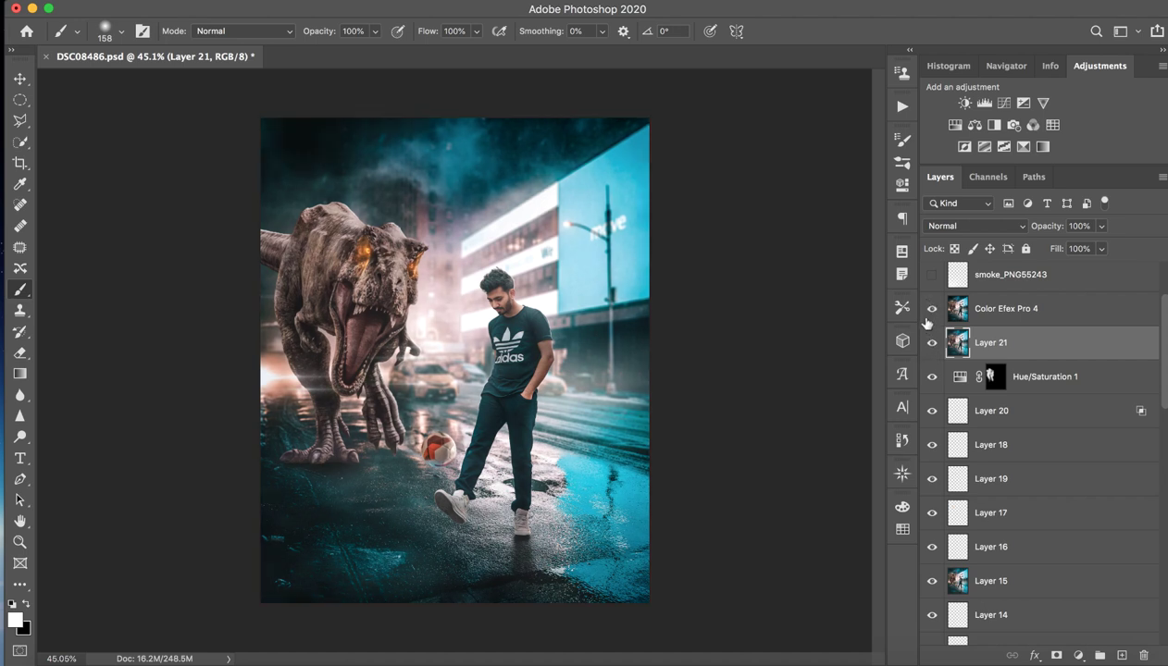
{"action": "scroll", "coordinate": [1012, 326], "scroll_direction": "up", "scroll_amount": 3}
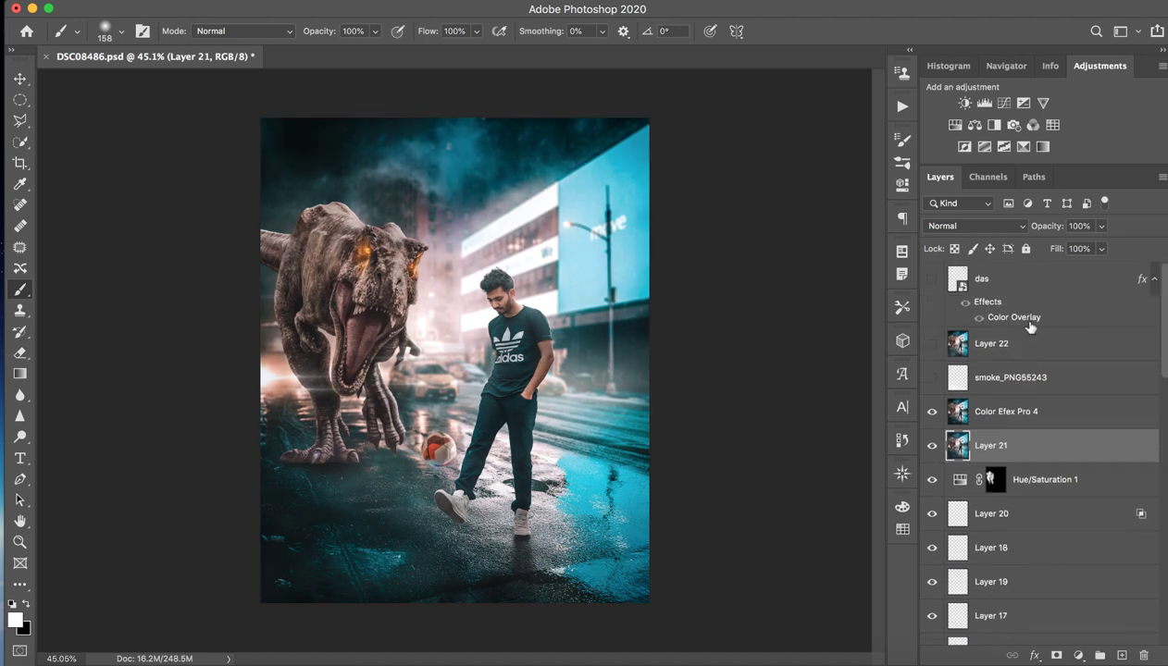
- Show the smoke_PNG55243 smoke, Layer 22 and the saarvendra watermark layer
{"action": "left_click", "coordinate": [1062, 381]}
{"action": "left_click", "coordinate": [931, 380]}
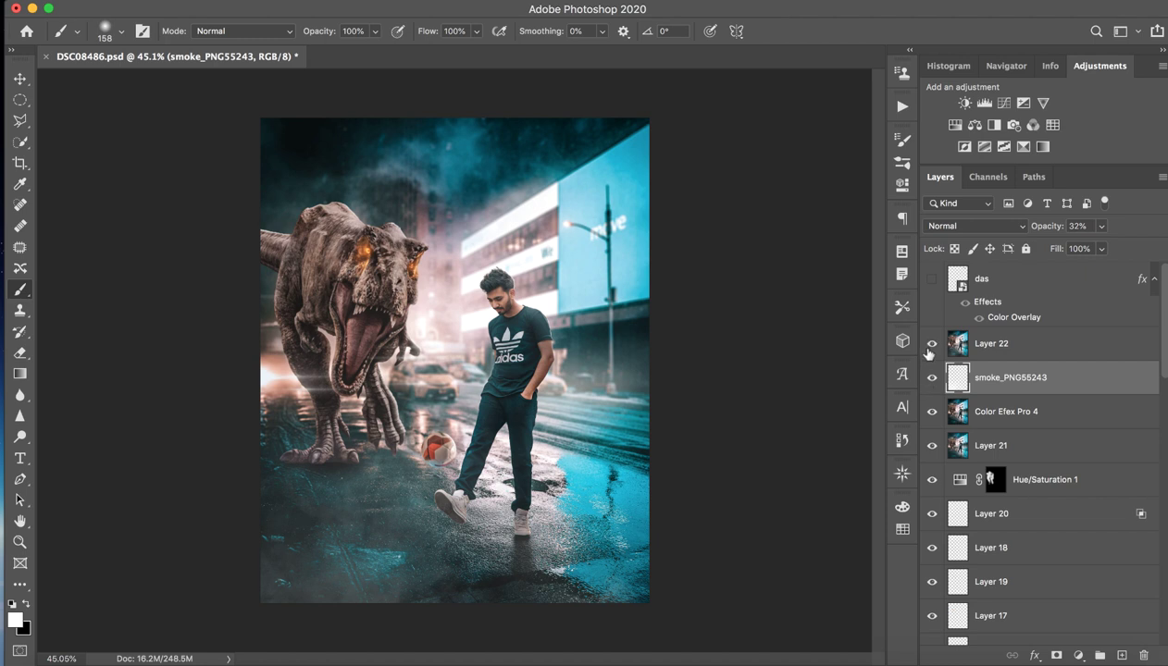
{"action": "left_click", "coordinate": [932, 343]}
{"action": "left_click", "coordinate": [933, 281]}
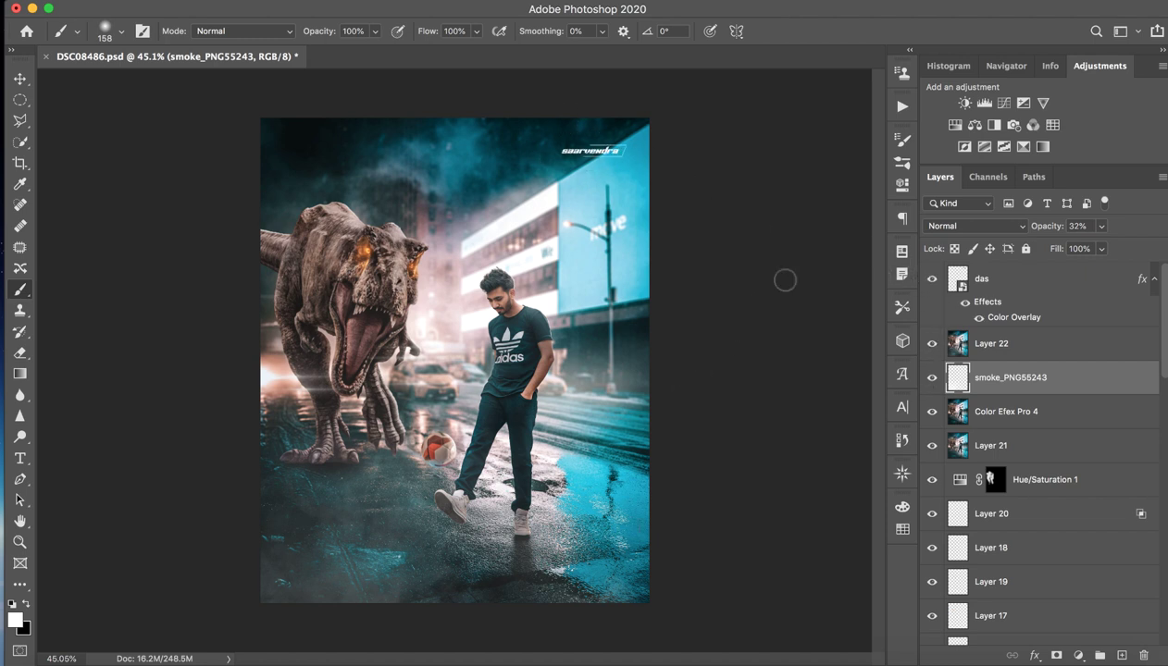
- Zoom in and out to inspect the T-rex, the man and the composite details
{"action": "key", "text": "z"}
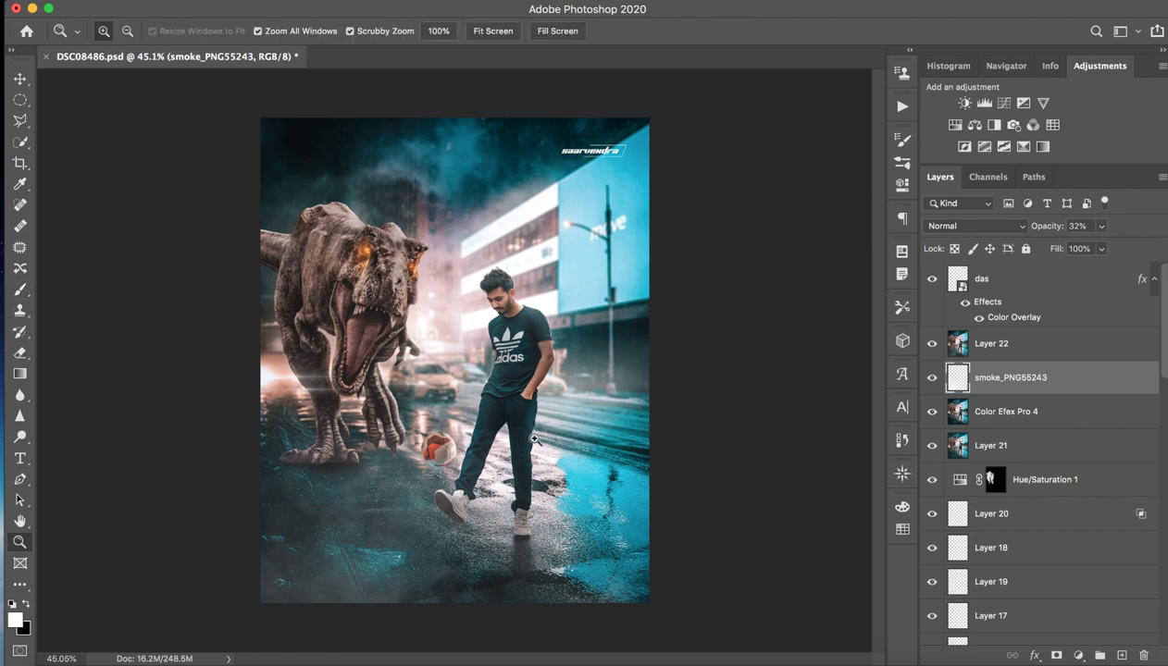
{"action": "mouse_move", "coordinate": [529, 433]}
{"action": "left_mouse_down"}
{"action": "mouse_move", "coordinate": [587, 430]}
{"action": "mouse_move", "coordinate": [560, 430]}
{"action": "left_mouse_up"}
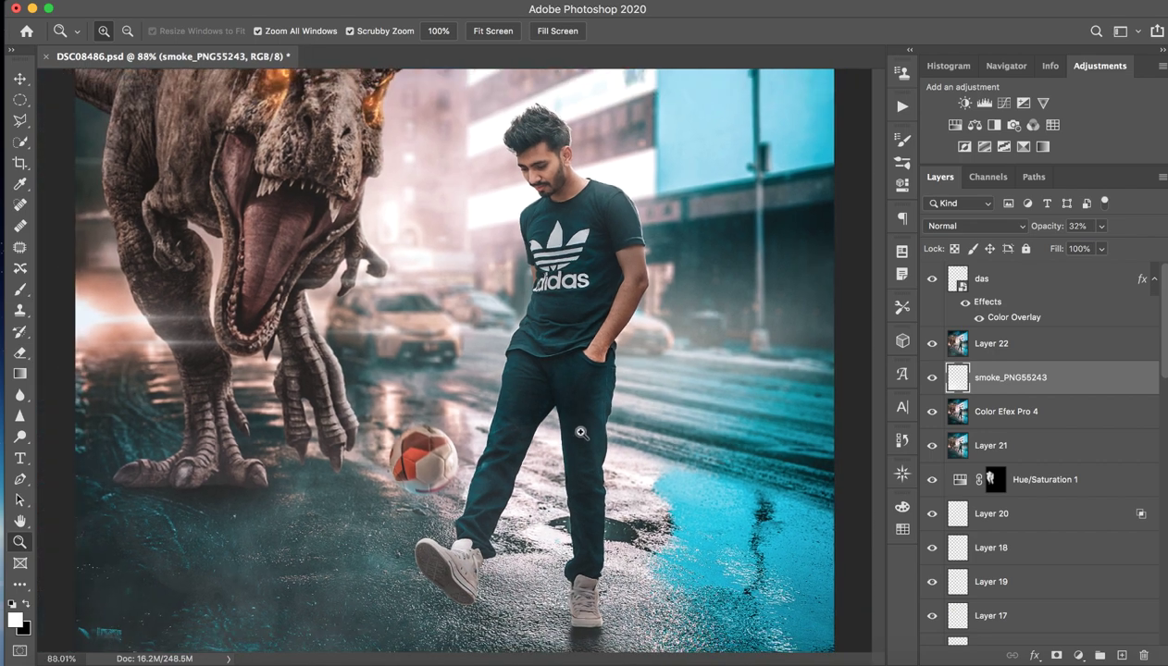
{"action": "key", "text": "b"}
{"action": "scroll", "coordinate": [448, 357], "scroll_direction": "up", "scroll_amount": 2}
{"action": "left_click_drag", "start_coordinate": [592, 306], "coordinate": [629, 306]}
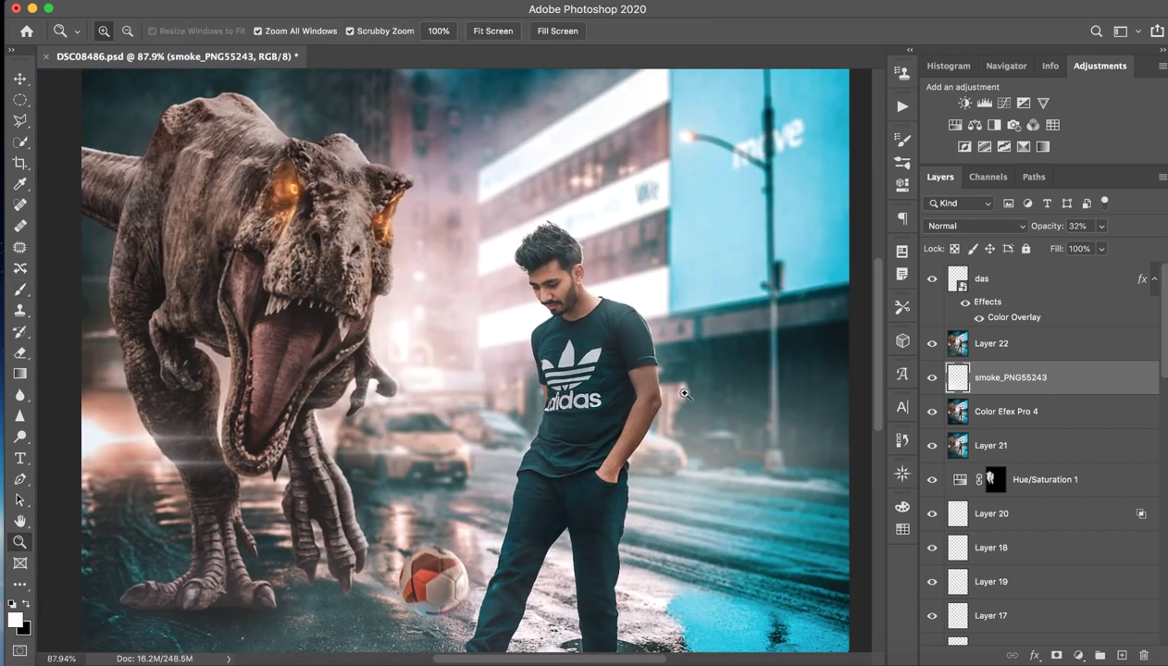
{"action": "mouse_move", "coordinate": [667, 346]}
{"action": "left_mouse_down"}
{"action": "mouse_move", "coordinate": [727, 386]}
{"action": "mouse_move", "coordinate": [676, 303]}
{"action": "mouse_move", "coordinate": [638, 303]}
{"action": "left_mouse_up"}
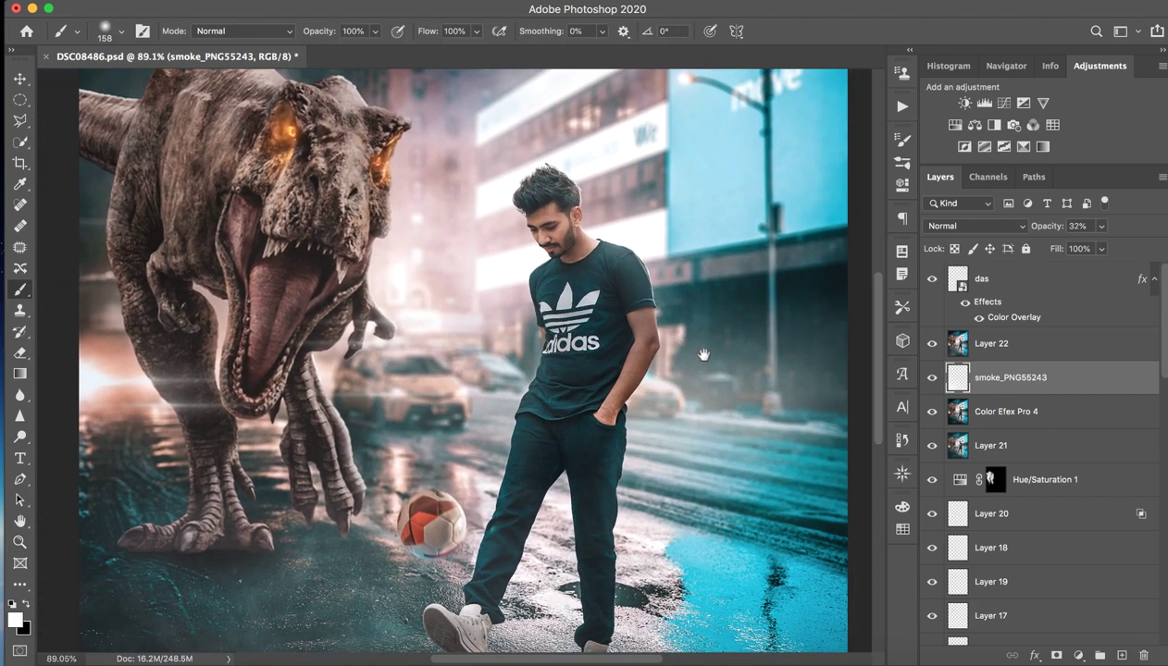
{"action": "mouse_move", "coordinate": [703, 355]}
{"action": "left_mouse_down"}
{"action": "mouse_move", "coordinate": [767, 339]}
{"action": "mouse_move", "coordinate": [725, 341]}
{"action": "mouse_move", "coordinate": [714, 314]}
{"action": "mouse_move", "coordinate": [679, 301]}
{"action": "left_mouse_up"}
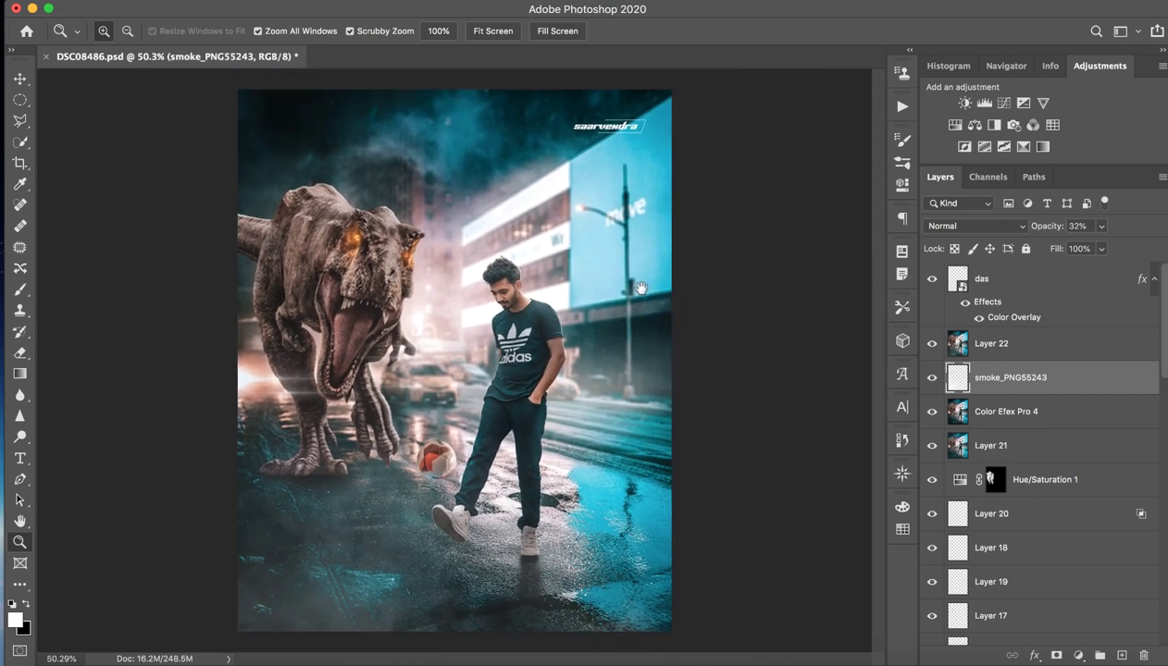
{"action": "left_click", "coordinate": [1052, 323]}
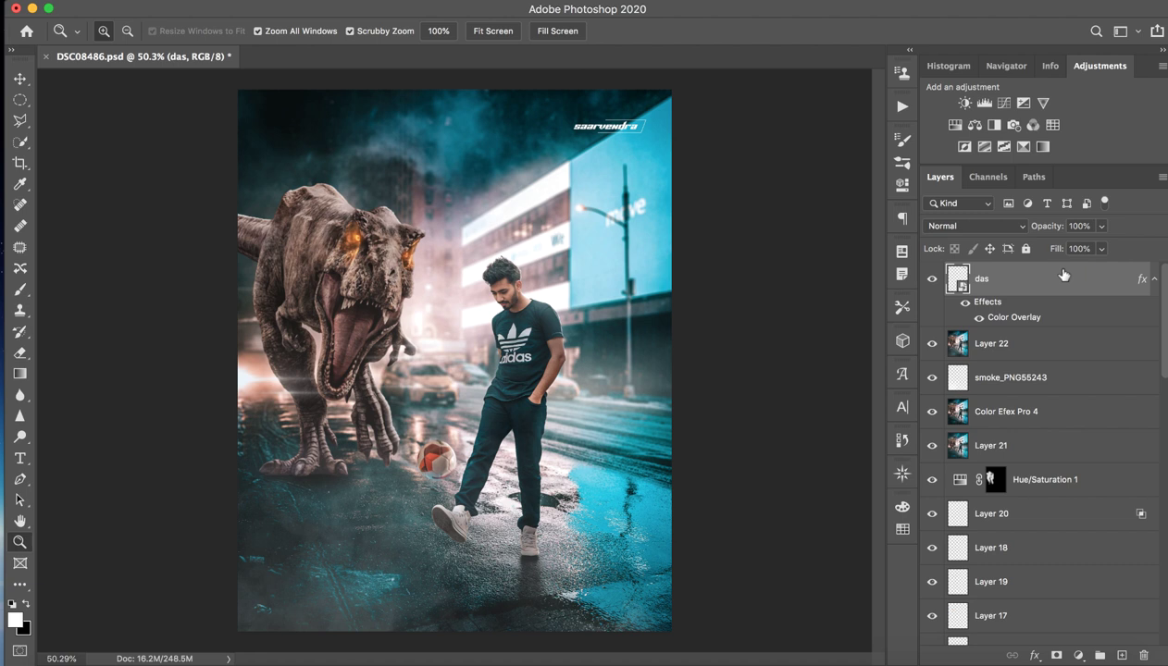
{"action": "left_click", "coordinate": [800, 6]}
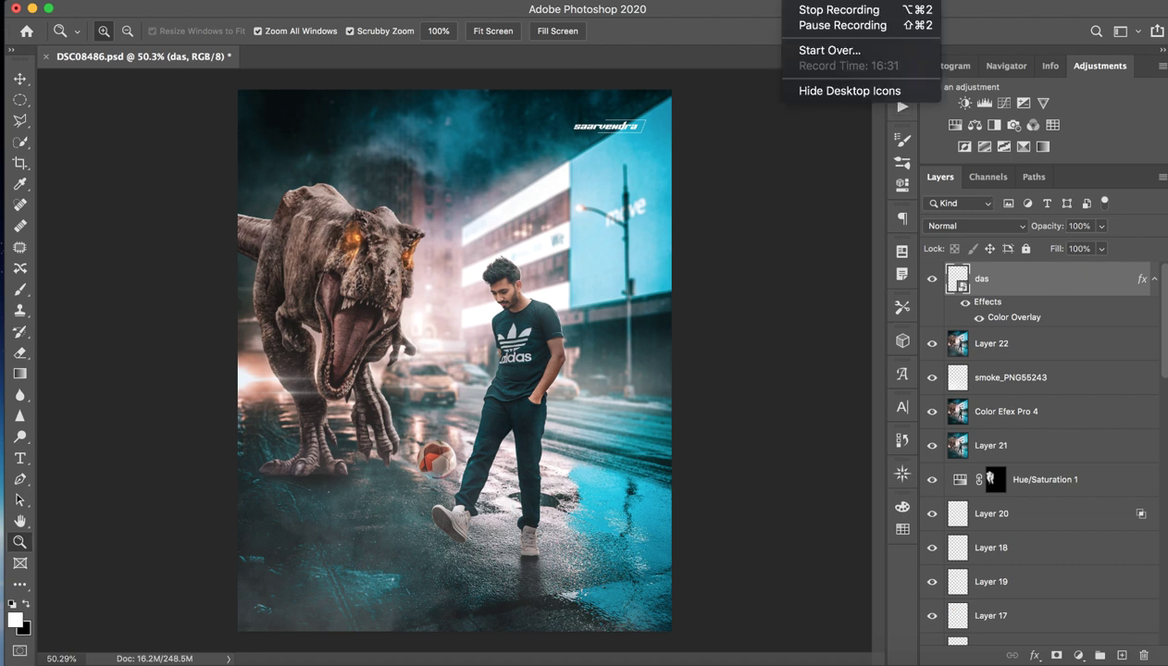
{"action": "left_click", "coordinate": [826, 50]}
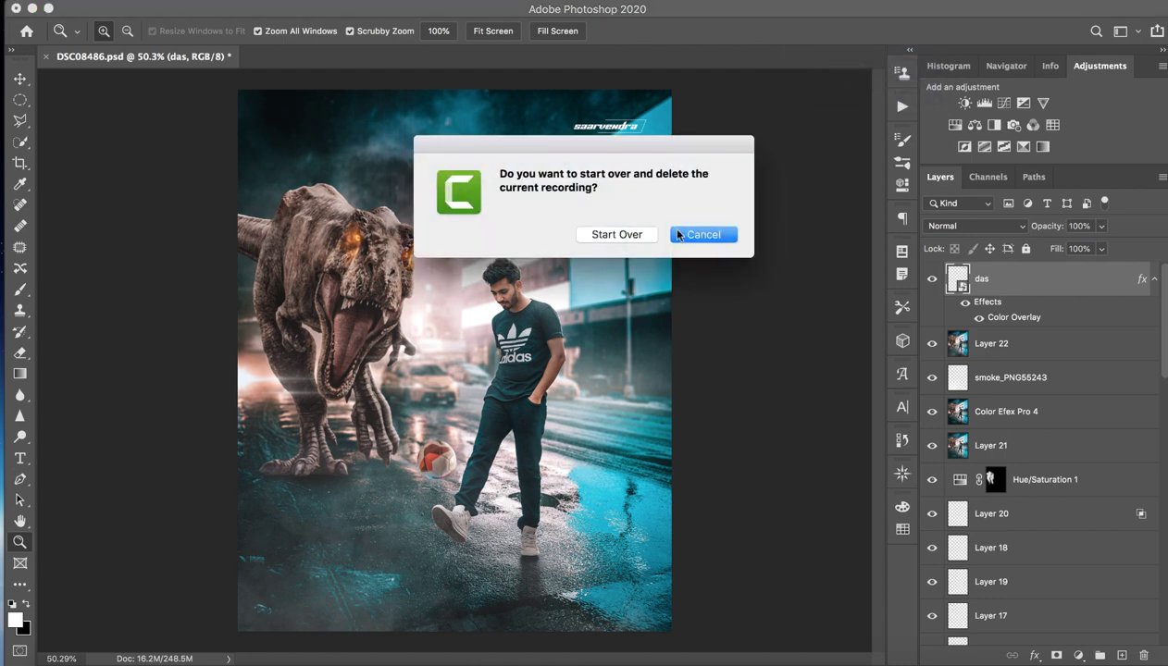